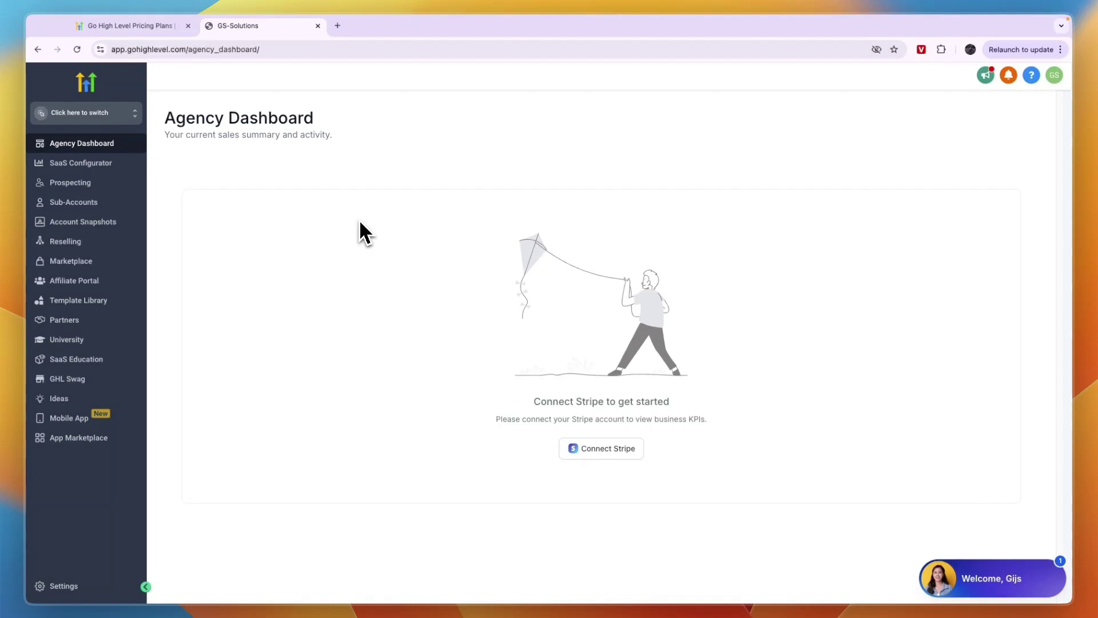
Step: Switch to the 'Go High Level Pricing Plans' tab showing Starter $97, Unlimited $297 and SaaS Pro $497
{"action": "left_click", "coordinate": [147, 26]}
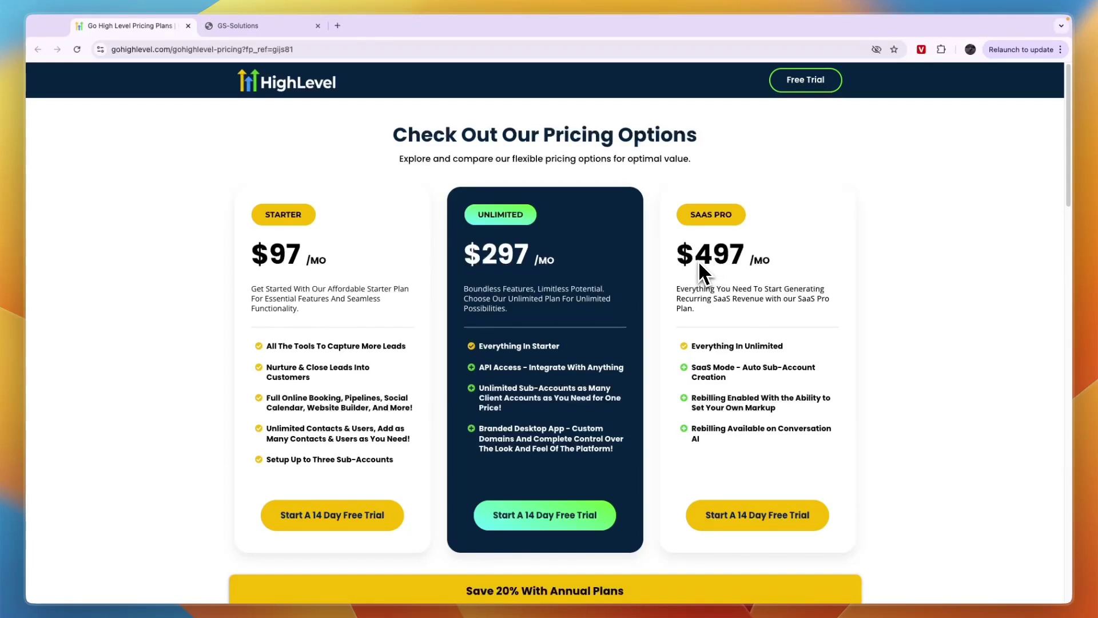
Step: Review the SaaS Pro $497 price and its SaaS Mode feature, then view the annual discount offer
{"action": "scroll", "coordinate": [737, 366], "scroll_direction": "down", "scroll_amount": 1}
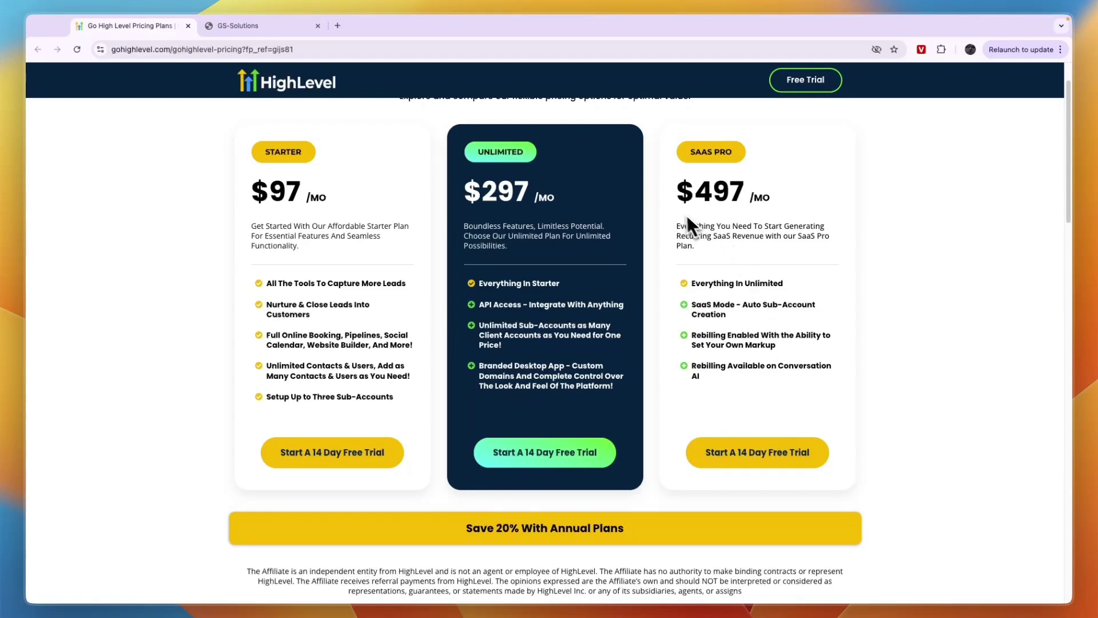
{"action": "left_click_drag", "start_coordinate": [676, 192], "coordinate": [795, 206]}
{"action": "left_click", "coordinate": [786, 194]}
{"action": "left_click_drag", "start_coordinate": [696, 309], "coordinate": [734, 306]}
{"action": "left_click", "coordinate": [726, 332]}
{"action": "left_click", "coordinate": [520, 529]}
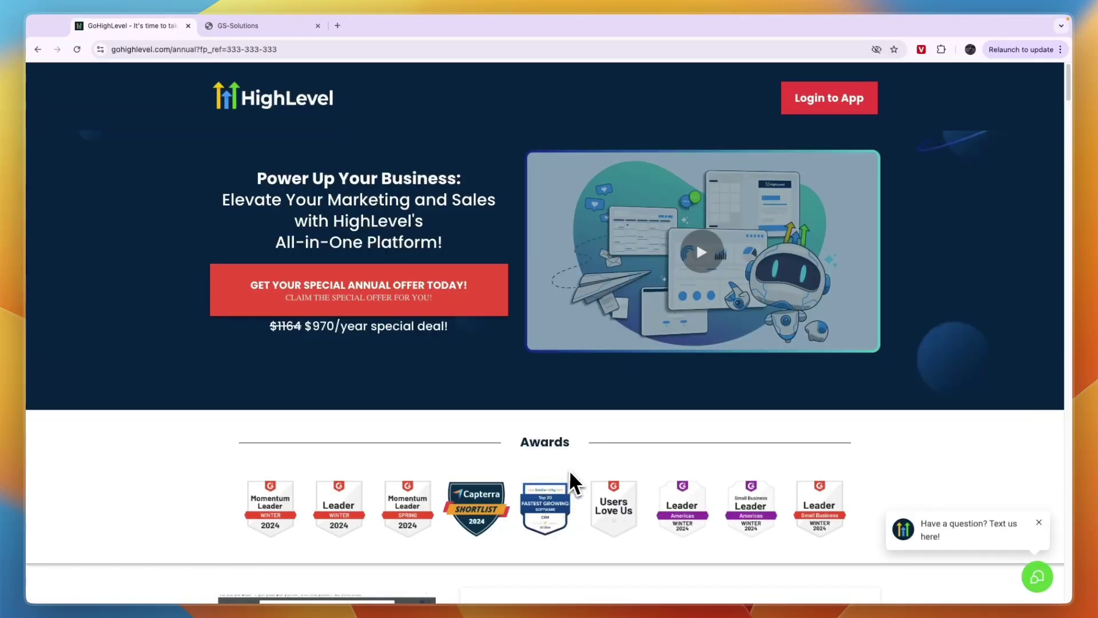
{"action": "left_click", "coordinate": [40, 50]}
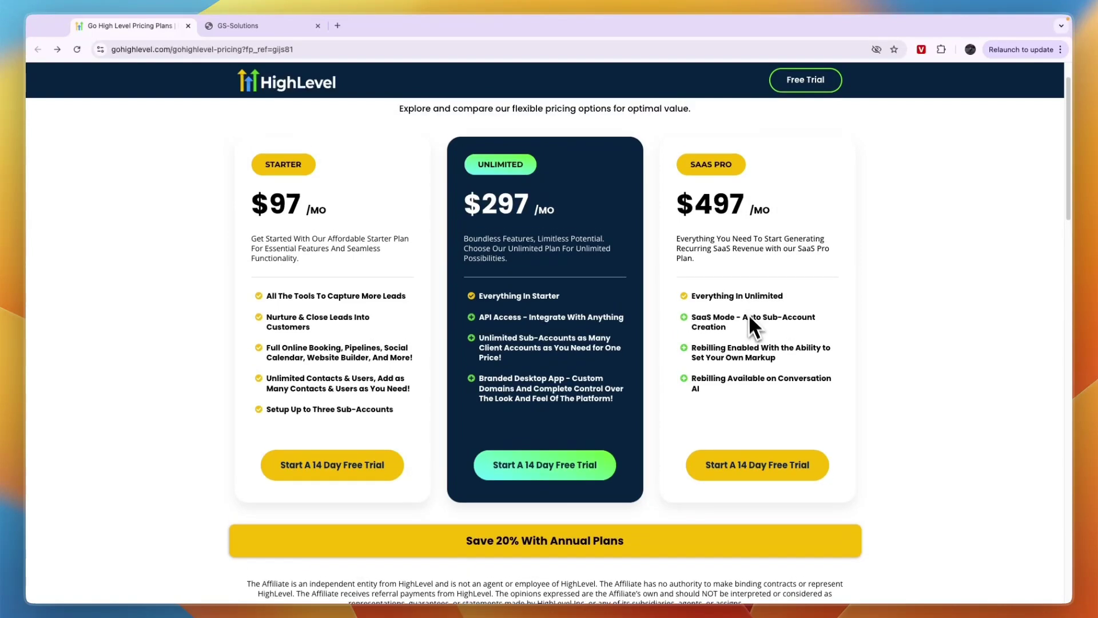
Step: Look at the 14-day free trial signup form, close it, and return to the GS-Solutions dashboard tab
{"action": "left_click", "coordinate": [752, 465]}
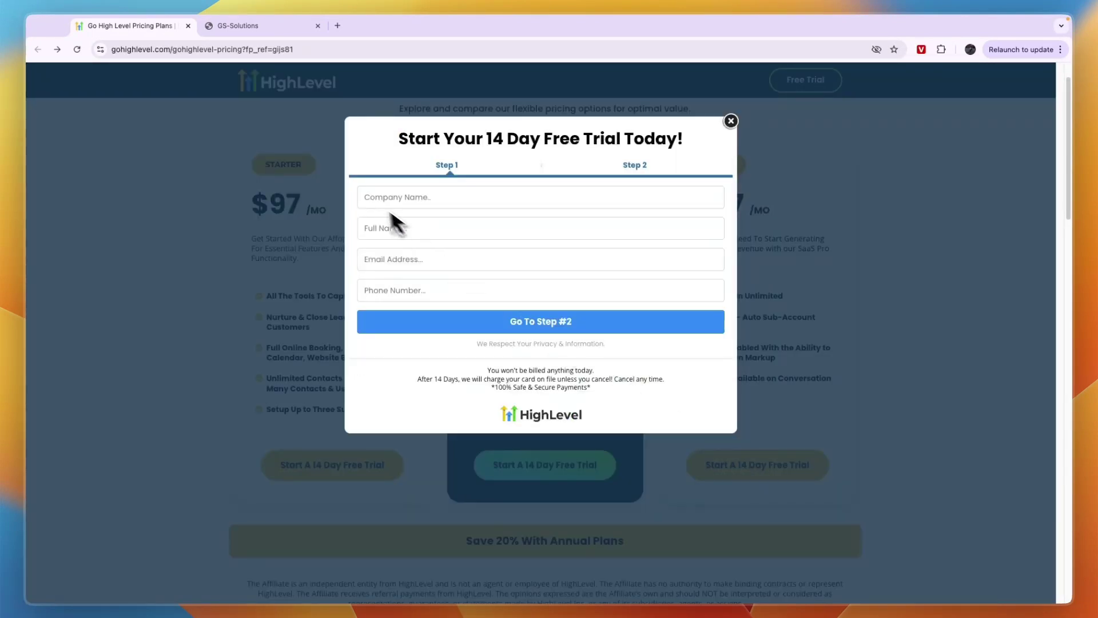
{"action": "left_click", "coordinate": [662, 169]}
{"action": "left_click", "coordinate": [659, 173]}
{"action": "left_click", "coordinate": [730, 121]}
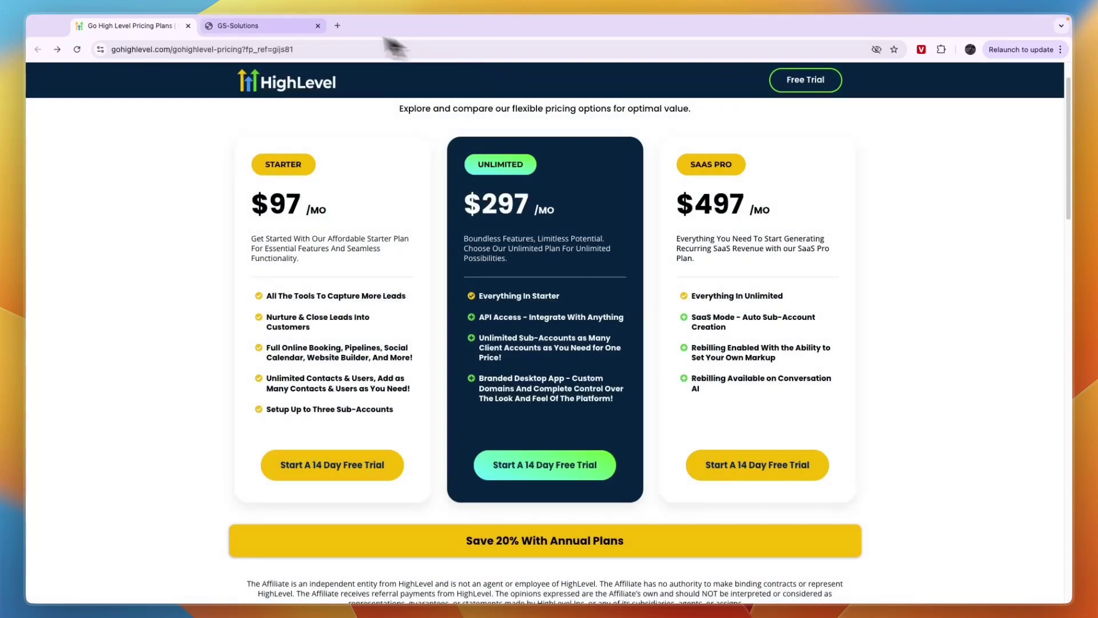
{"action": "left_click", "coordinate": [266, 26]}
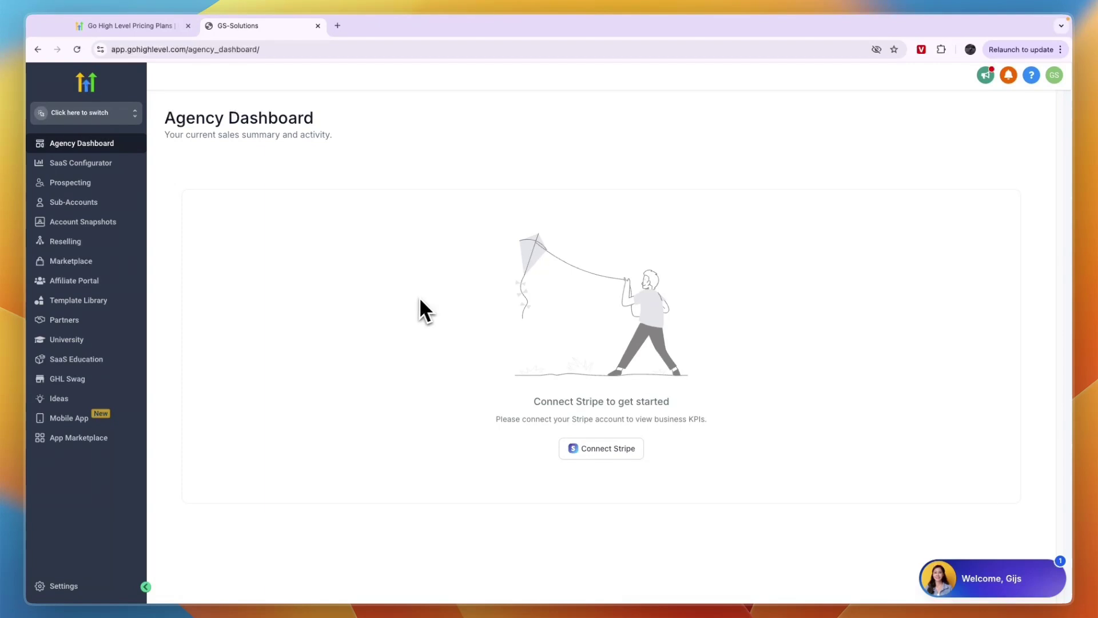
Step: Sign in to Stripe and connect the Youtube Stripe account to LeadConnector
{"action": "left_click", "coordinate": [604, 449]}
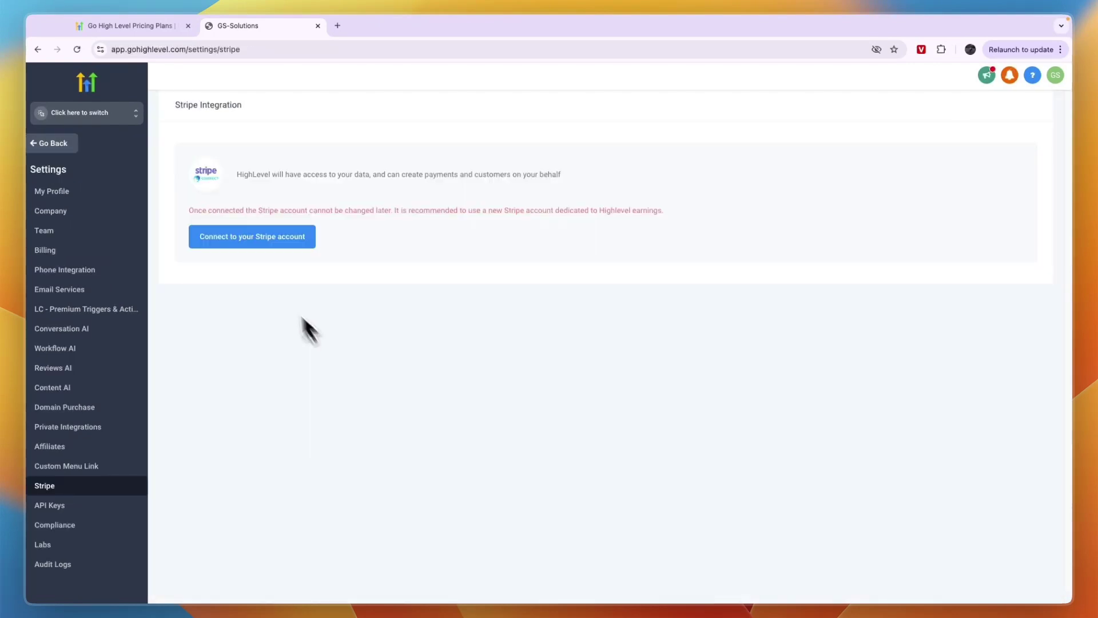
{"action": "left_click", "coordinate": [255, 239]}
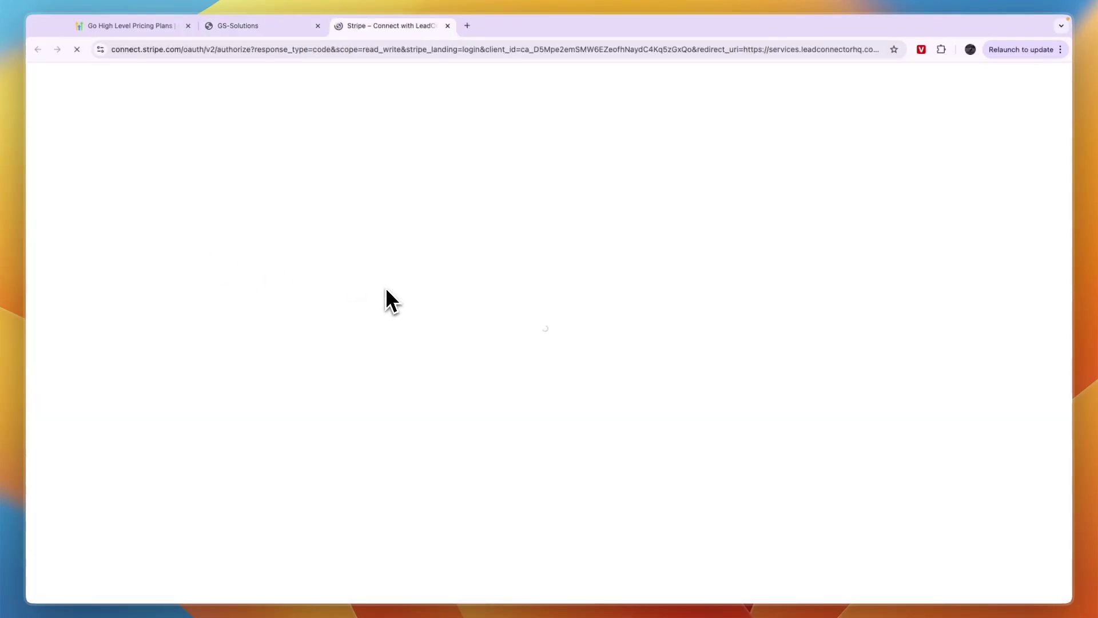
{"action": "left_click", "coordinate": [444, 296]}
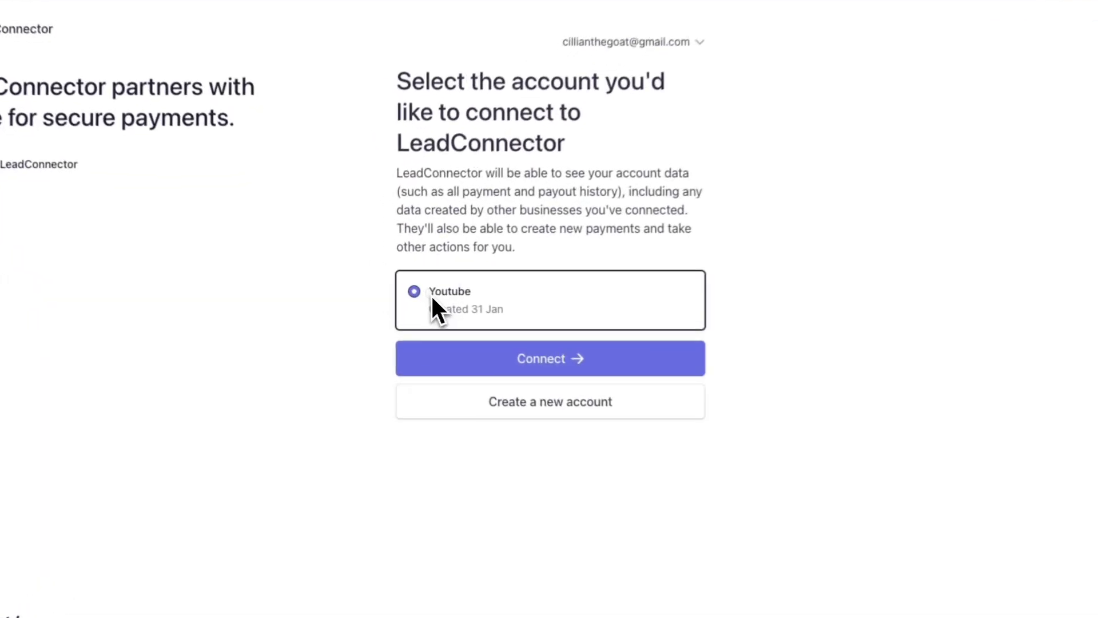
{"action": "left_click", "coordinate": [518, 352]}
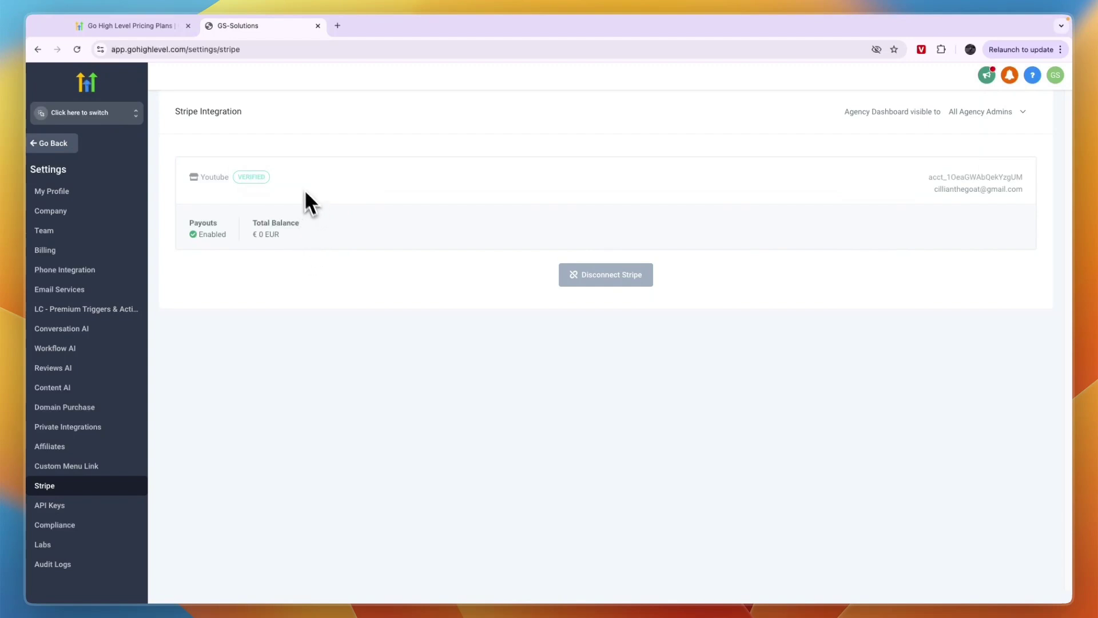
Step: Back on the Agency Dashboard, check New Customers and Total Customers (8), then open SaaS Configurator
{"action": "left_click", "coordinate": [56, 147]}
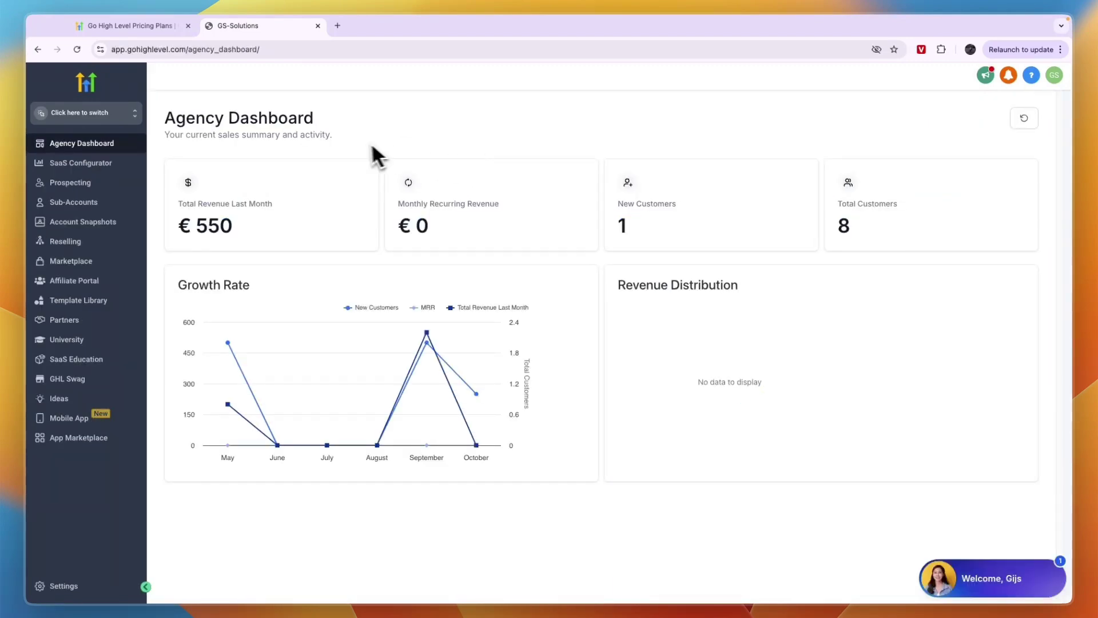
{"action": "mouse_move", "coordinate": [428, 326]}
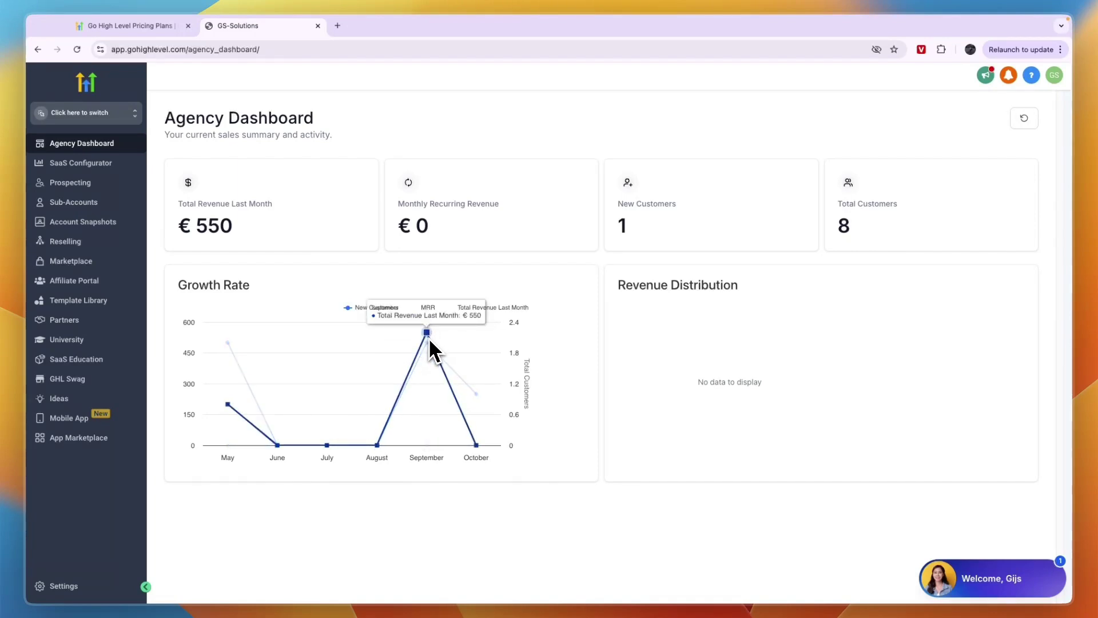
{"action": "mouse_move", "coordinate": [441, 345]}
{"action": "double_click", "coordinate": [623, 229]}
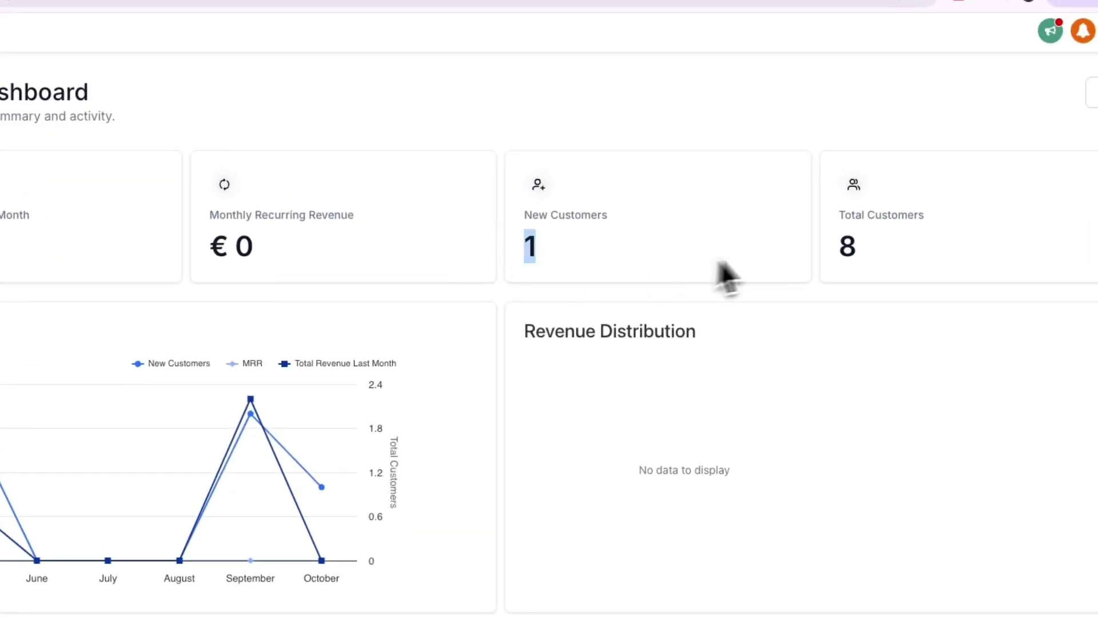
{"action": "left_click_drag", "start_coordinate": [818, 247], "coordinate": [900, 260]}
{"action": "left_click", "coordinate": [901, 259]}
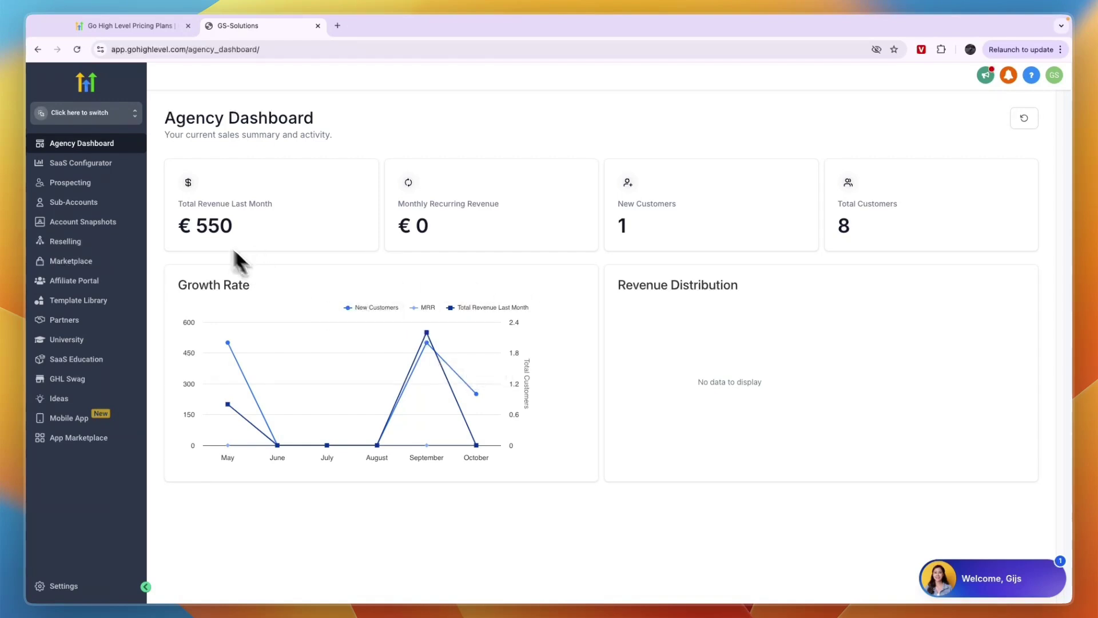
{"action": "left_click", "coordinate": [105, 166]}
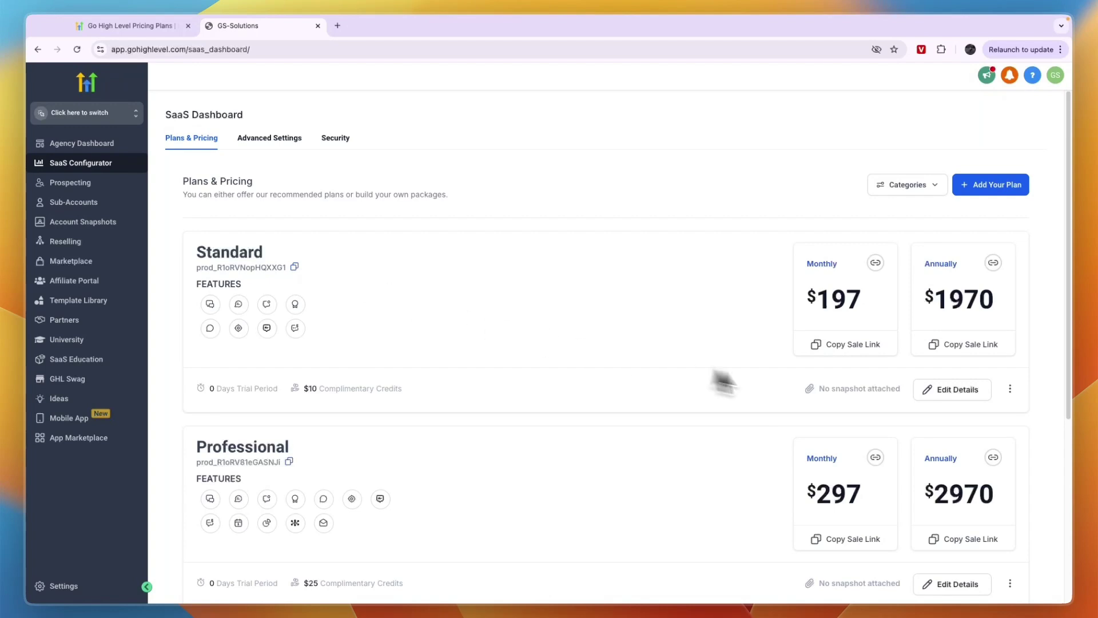
Step: Delete the Professional plan, confirming with the word 'Delete'
{"action": "scroll", "coordinate": [784, 393], "scroll_direction": "down", "scroll_amount": 3}
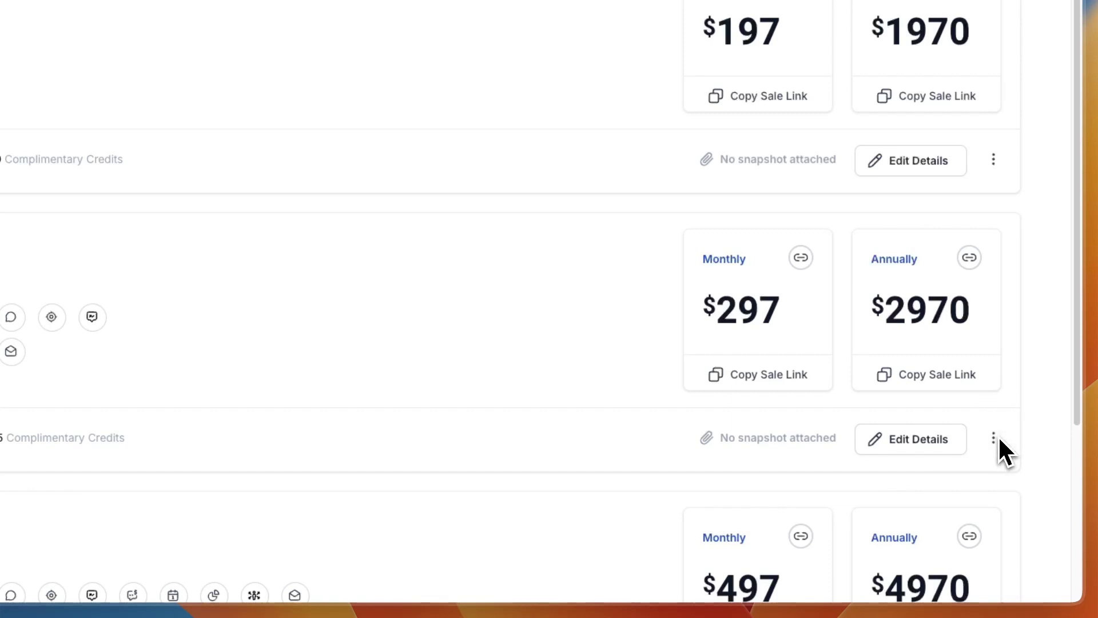
{"action": "left_click", "coordinate": [994, 437]}
{"action": "left_click", "coordinate": [904, 438]}
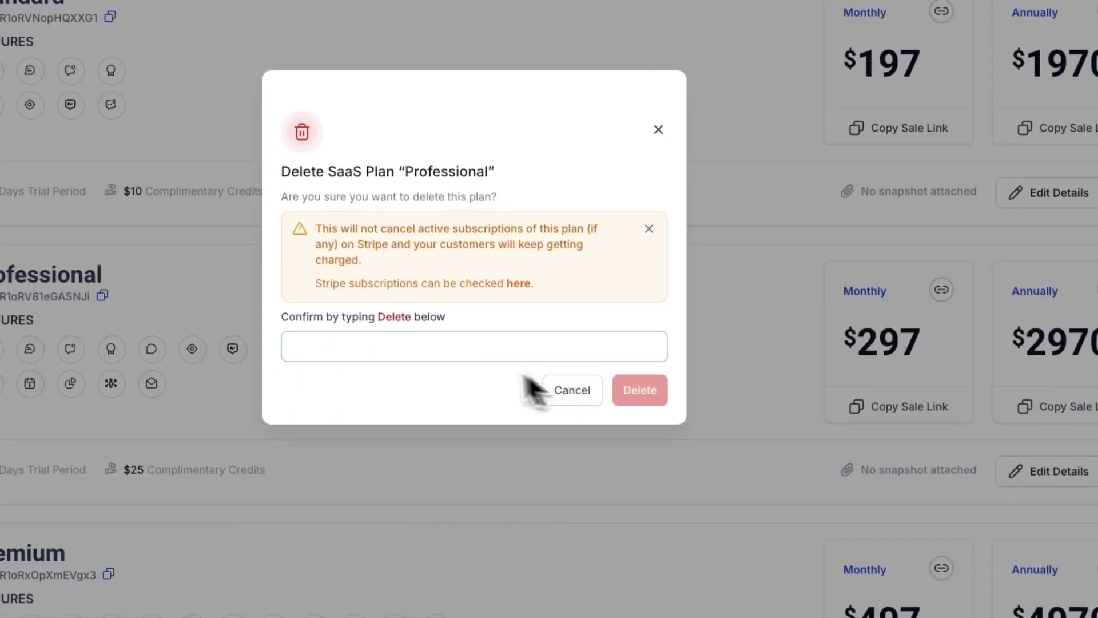
{"action": "left_click", "coordinate": [363, 346]}
{"action": "type", "text": "Delete"}
{"action": "left_click", "coordinate": [656, 404]}
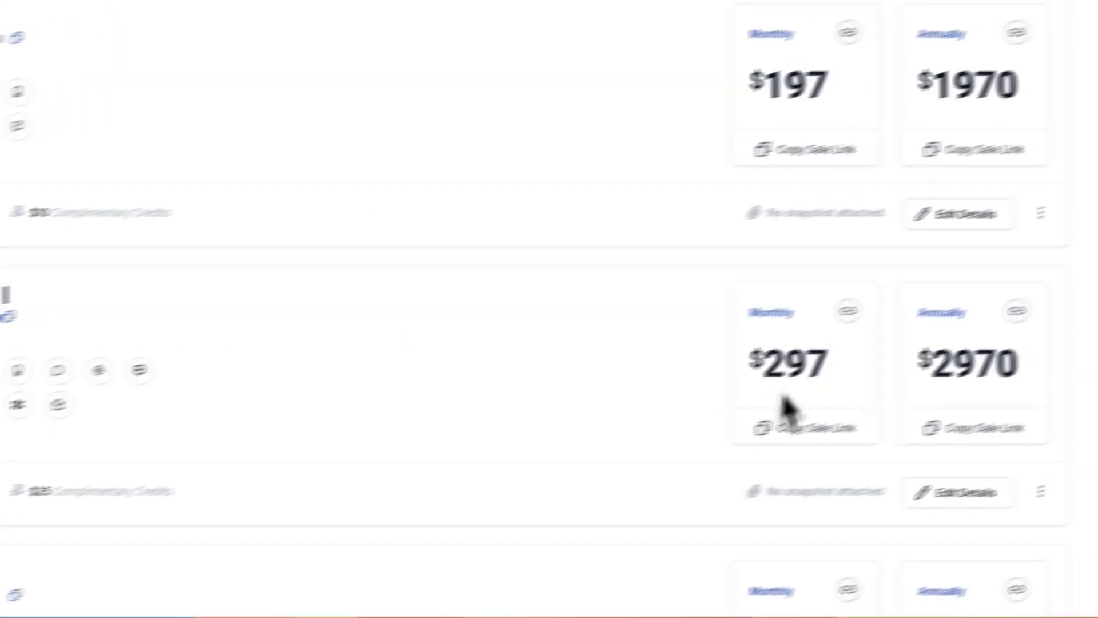
Step: Delete the Premium plan the same way and open the Standard plan's details for editing
{"action": "left_click", "coordinate": [996, 524]}
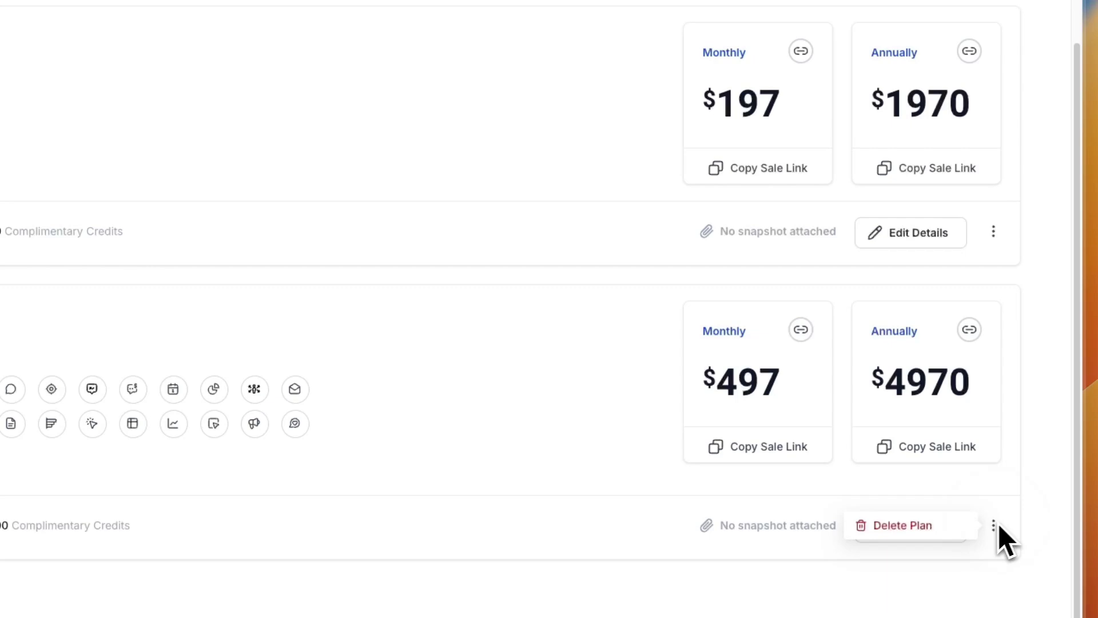
{"action": "left_click", "coordinate": [941, 529]}
{"action": "left_click", "coordinate": [474, 363]}
{"action": "type", "text": "Delete"}
{"action": "left_click", "coordinate": [692, 409]}
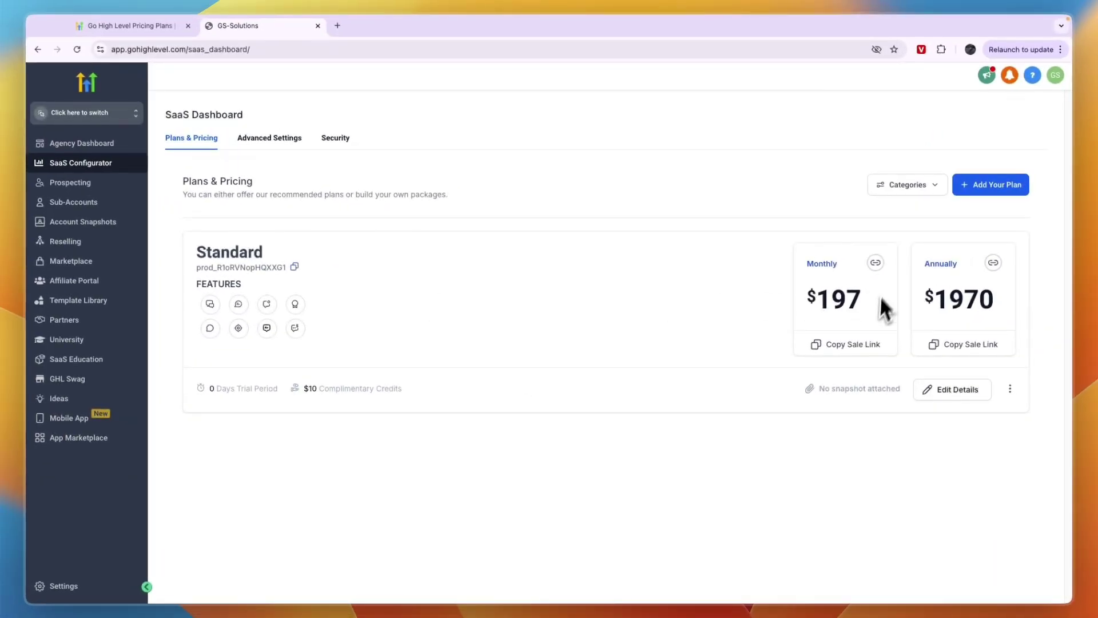
{"action": "left_click", "coordinate": [952, 389]}
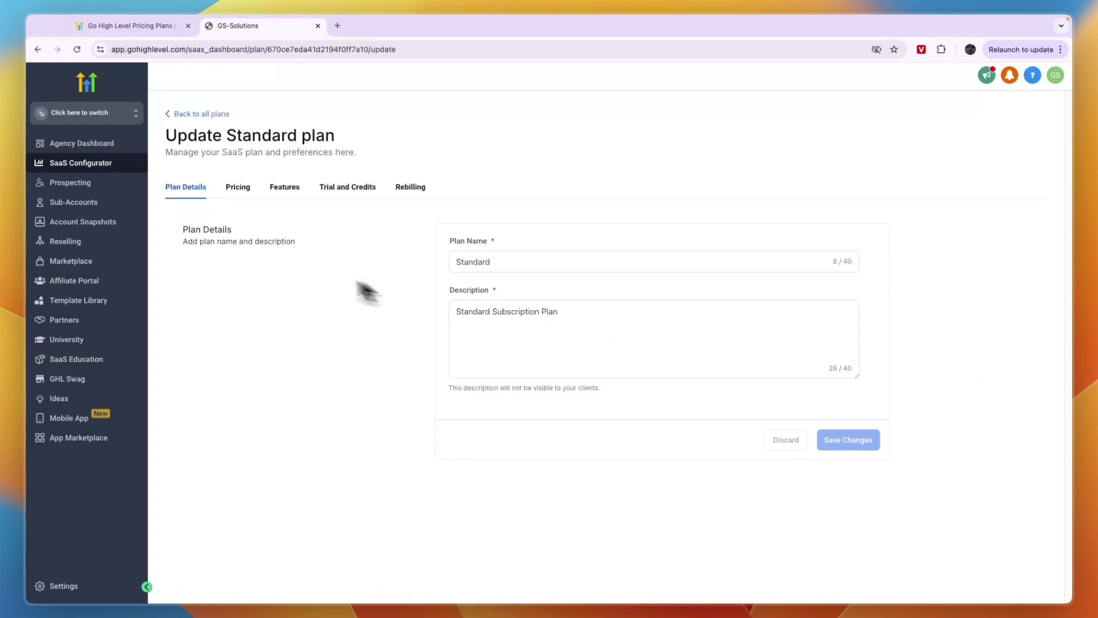
Step: Change the Standard plan's Monthly price from 197 to 97 and Annual from 1970 to 970, then save
{"action": "left_click", "coordinate": [230, 190]}
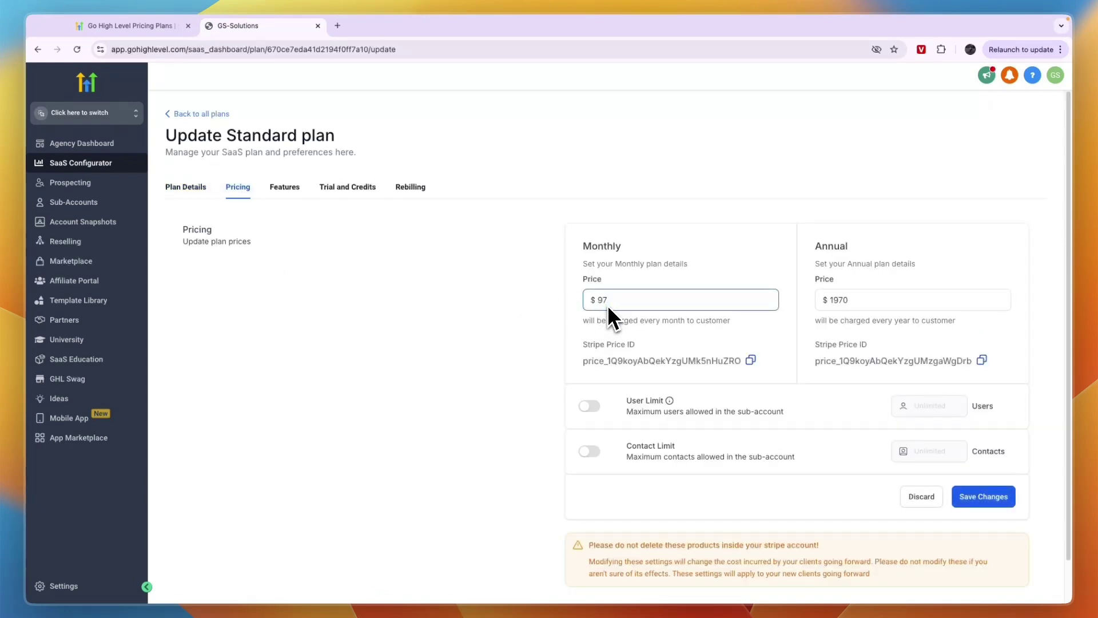
{"action": "type", "text": "7"}
{"action": "left_click", "coordinate": [840, 302]}
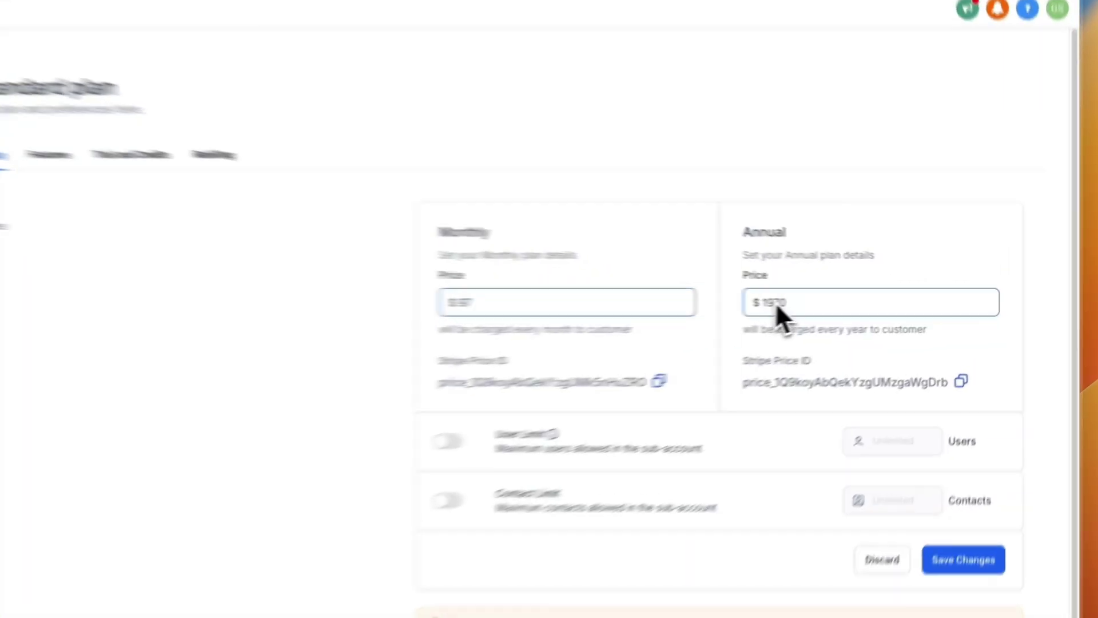
{"action": "double_click", "coordinate": [774, 302]}
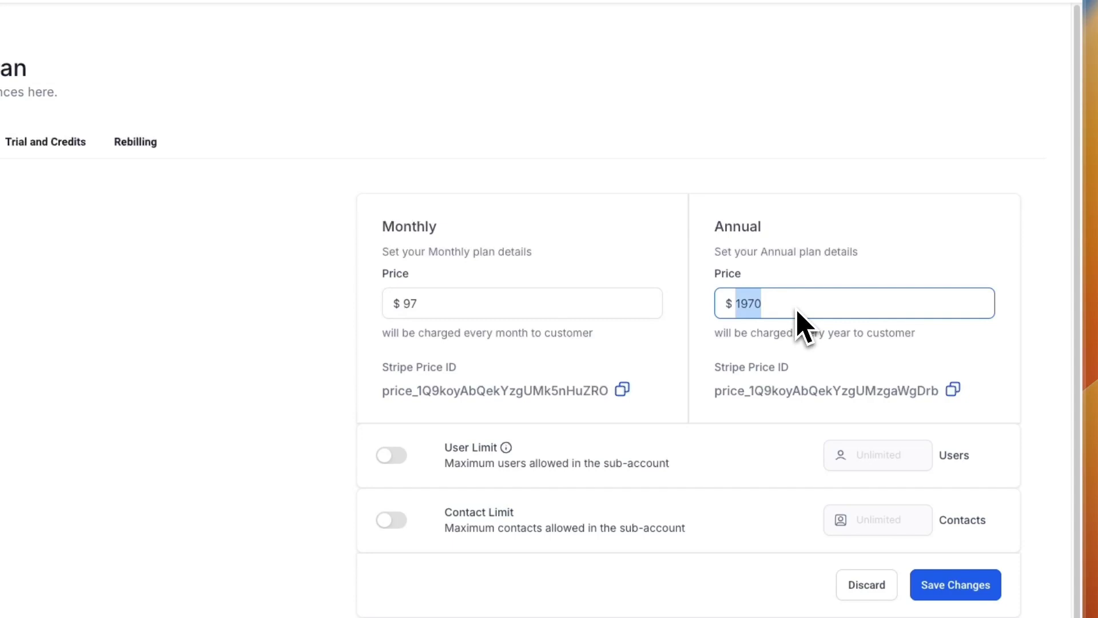
{"action": "type", "text": "107"}
{"action": "key", "text": "BackSpace"}
{"action": "key", "text": "BackSpace"}
{"action": "key", "text": "BackSpace"}
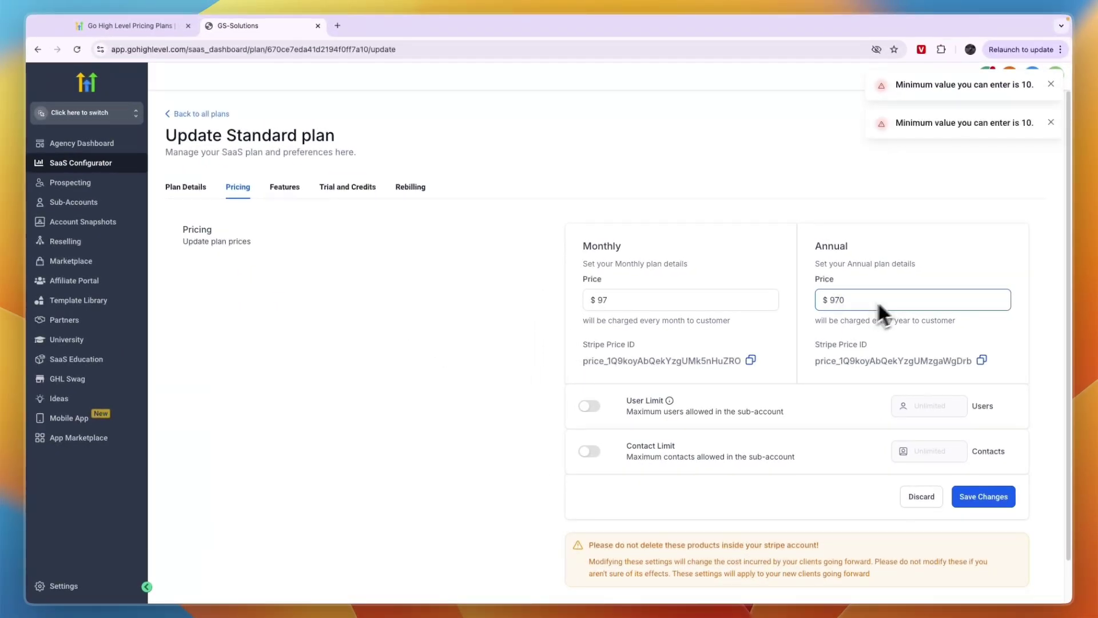
{"action": "left_click", "coordinate": [909, 213]}
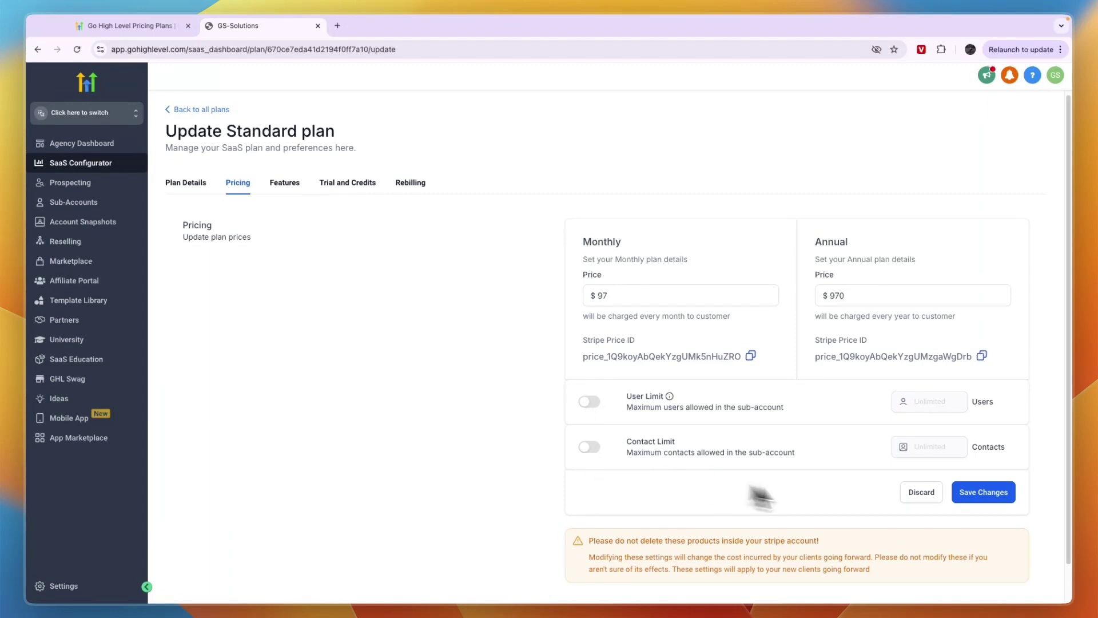
{"action": "left_click", "coordinate": [1000, 499]}
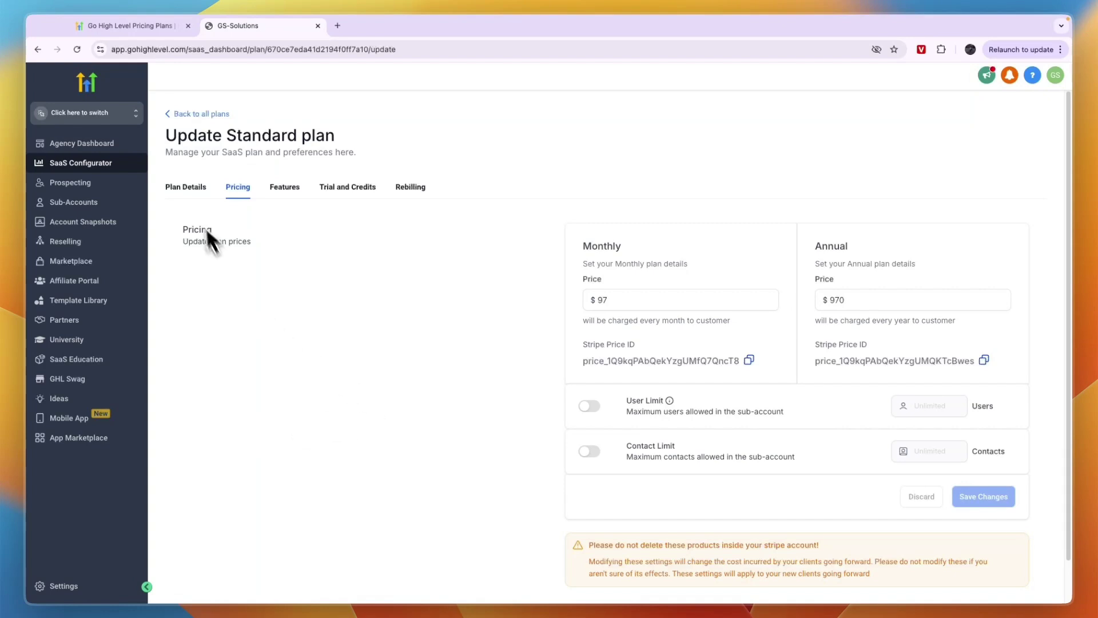
{"action": "left_click", "coordinate": [187, 188]}
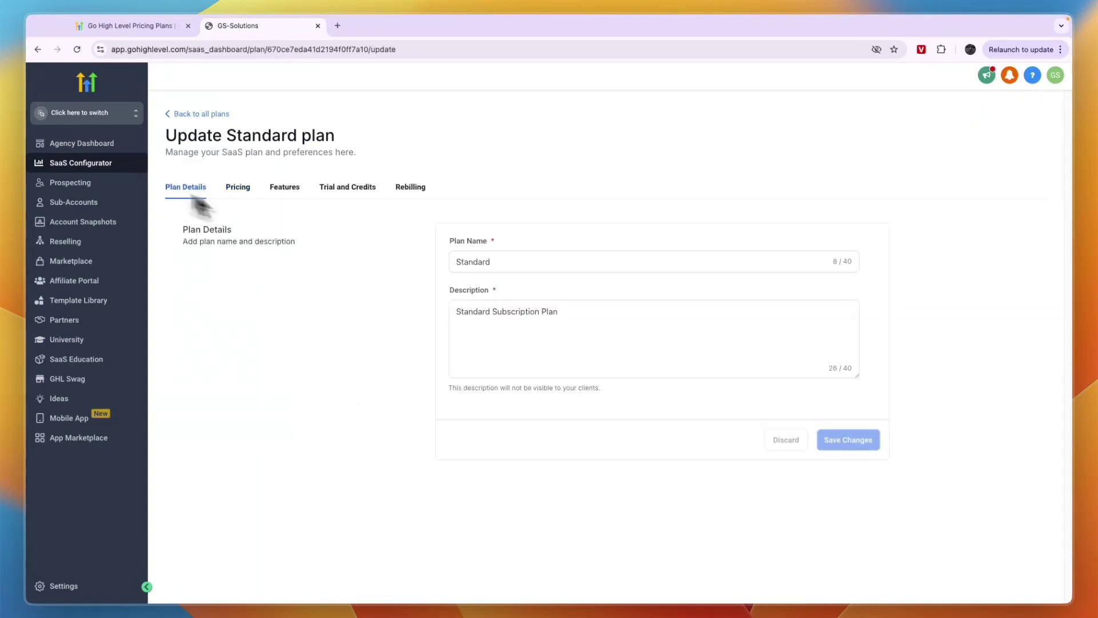
Step: Rename the Standard plan to 'Full Access' and move to its Features settings
{"action": "left_click", "coordinate": [501, 261]}
{"action": "type", "text": "F"}
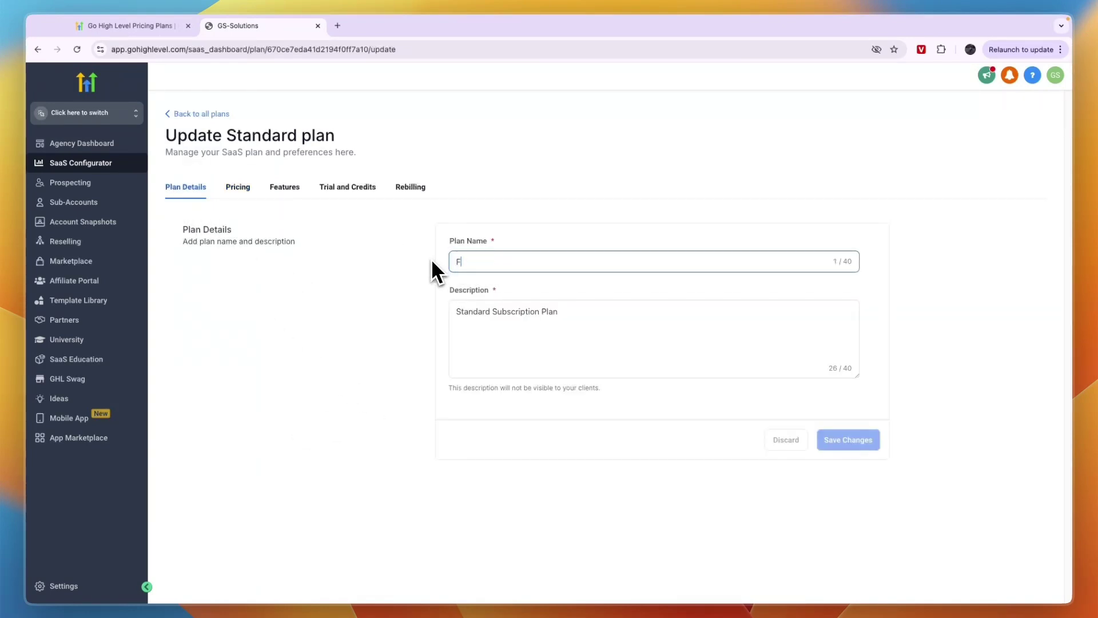
{"action": "type", "text": "ul l Access"}
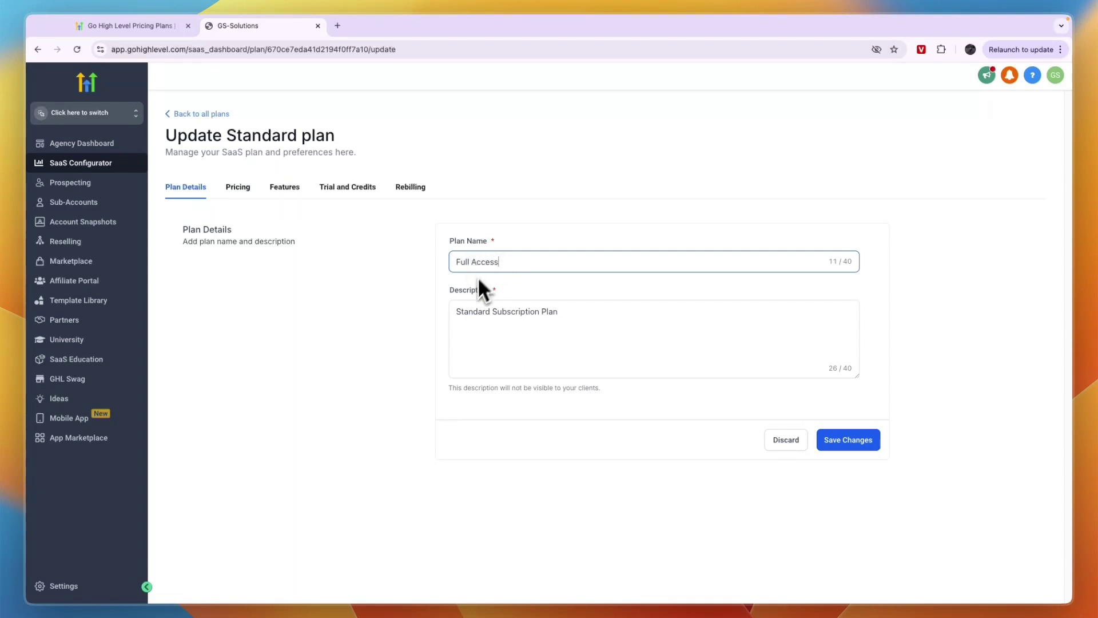
{"action": "left_click", "coordinate": [459, 318]}
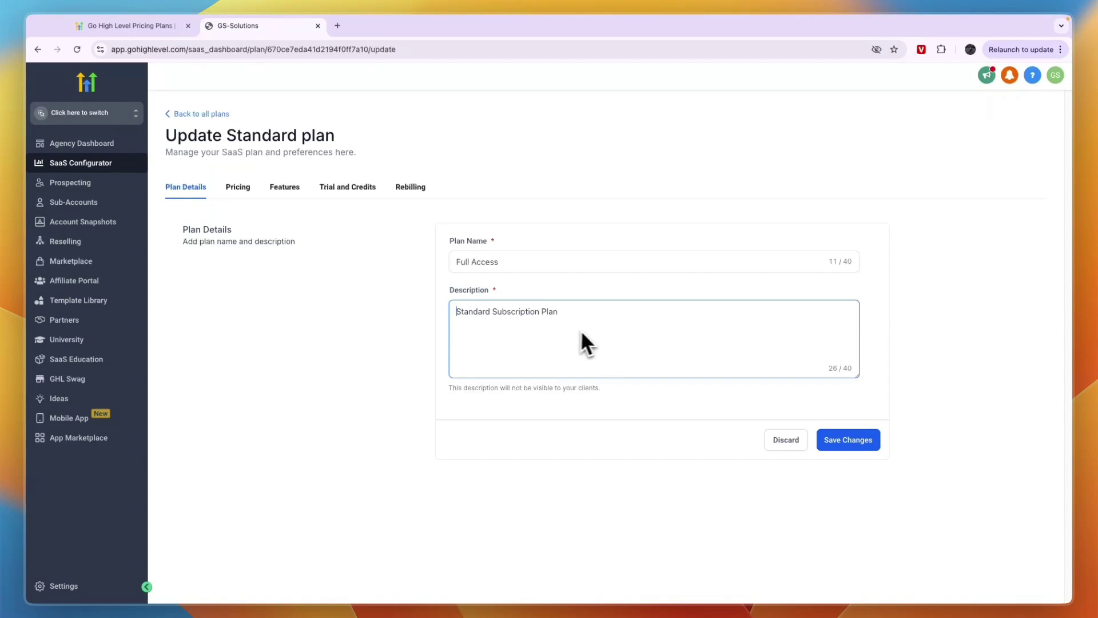
{"action": "left_click", "coordinate": [280, 187]}
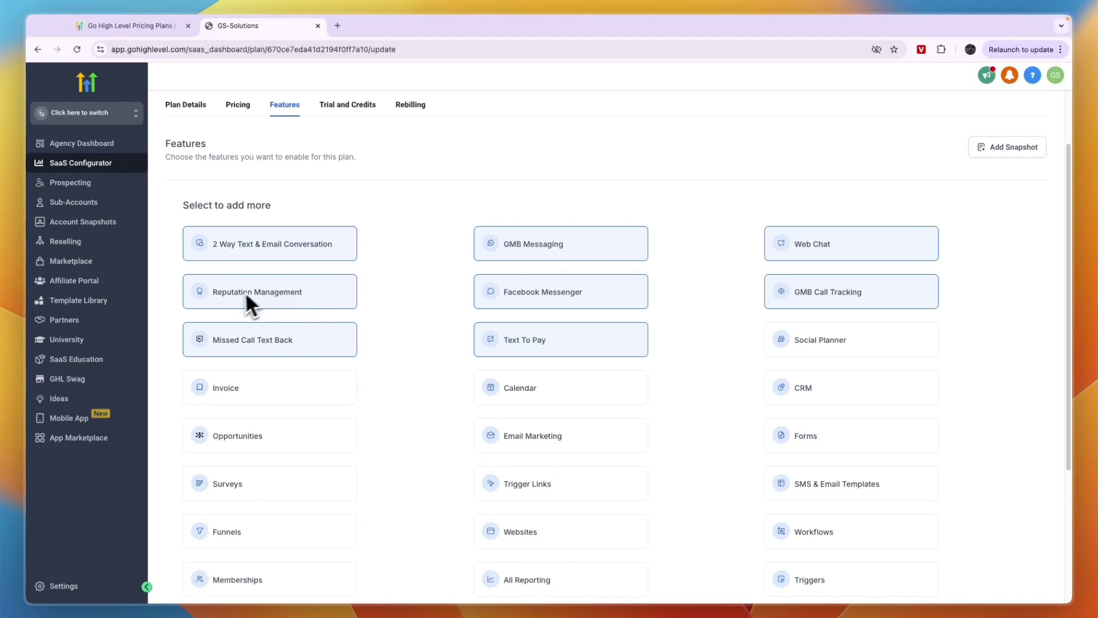
Step: Enable CRM, Funnels and Email Marketing in the plan's features
{"action": "left_click", "coordinate": [389, 309]}
{"action": "scroll", "coordinate": [444, 336], "scroll_direction": "down", "scroll_amount": 1}
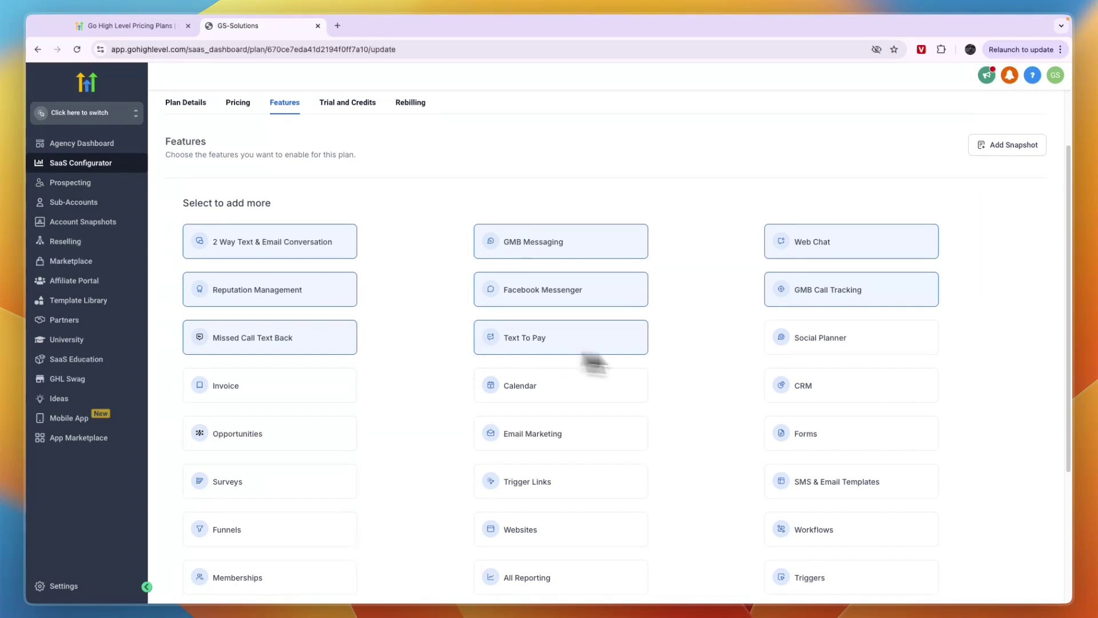
{"action": "left_click", "coordinate": [803, 393]}
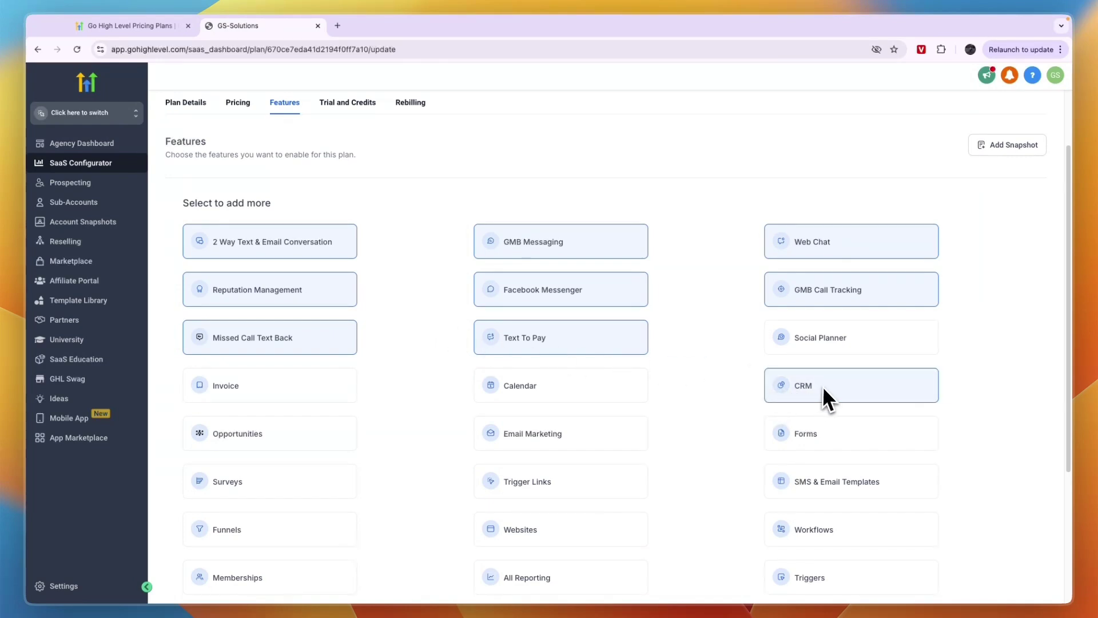
{"action": "scroll", "coordinate": [715, 407], "scroll_direction": "down", "scroll_amount": 1}
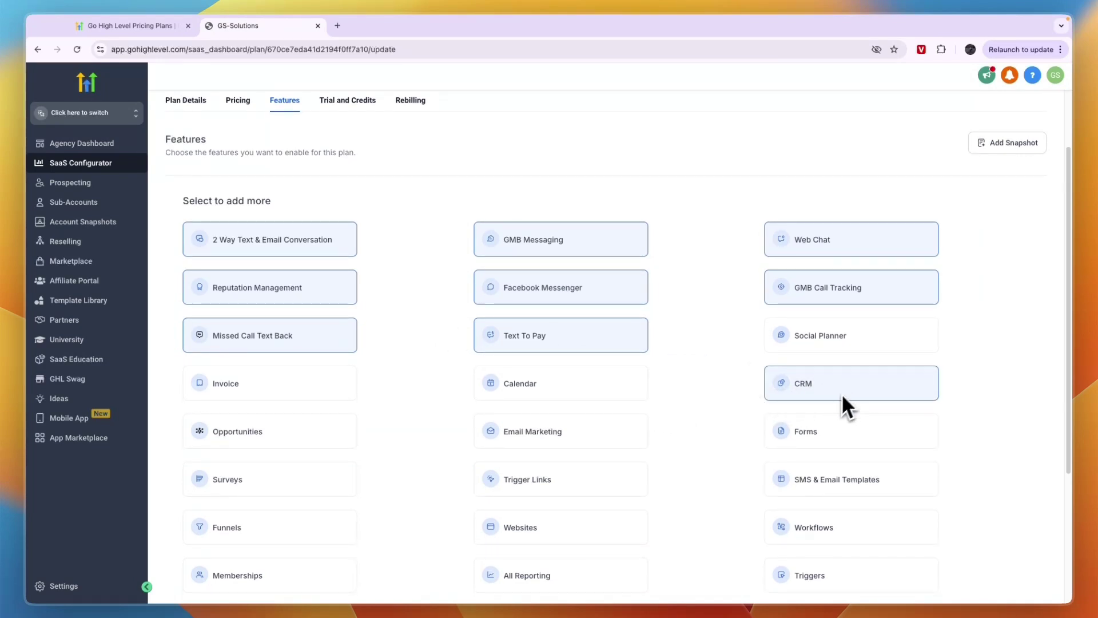
{"action": "scroll", "coordinate": [842, 393], "scroll_direction": "down", "scroll_amount": 5}
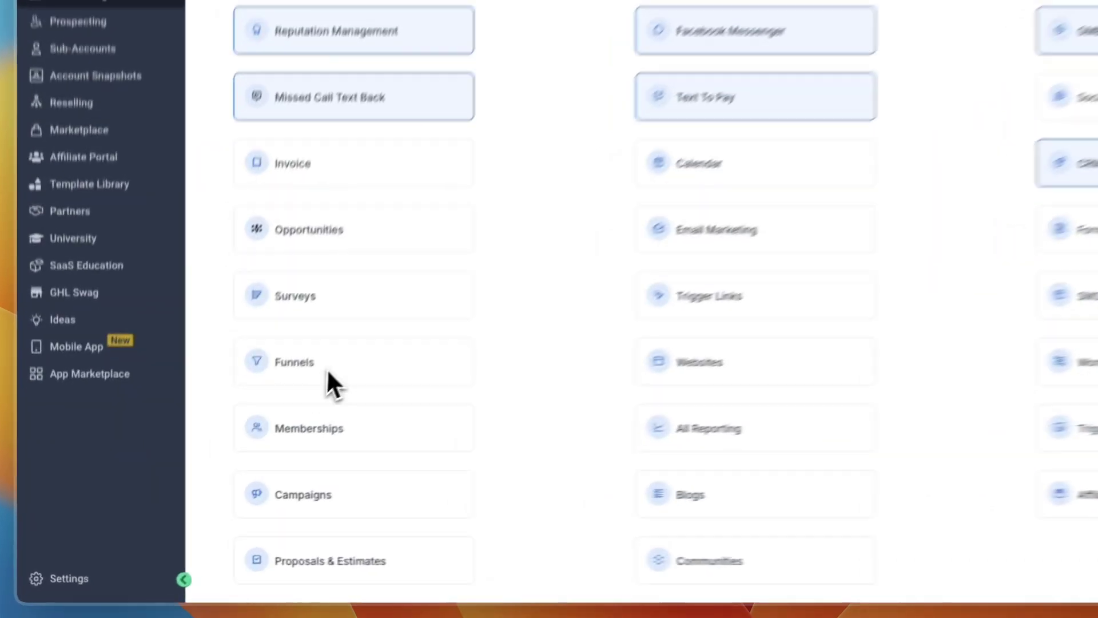
{"action": "left_click", "coordinate": [234, 433]}
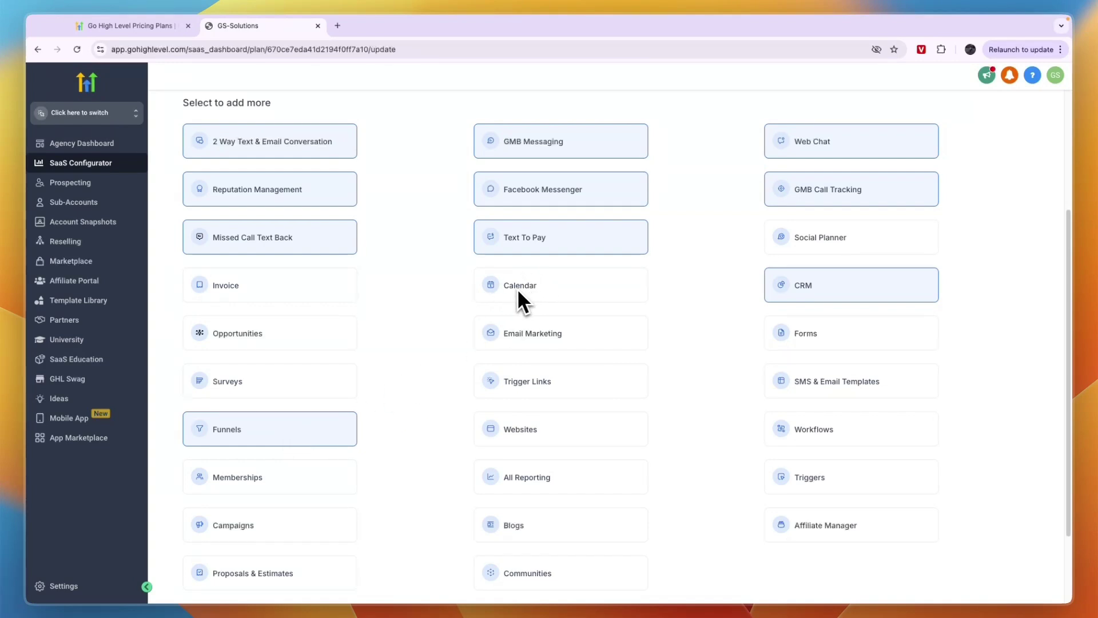
{"action": "left_click", "coordinate": [542, 340]}
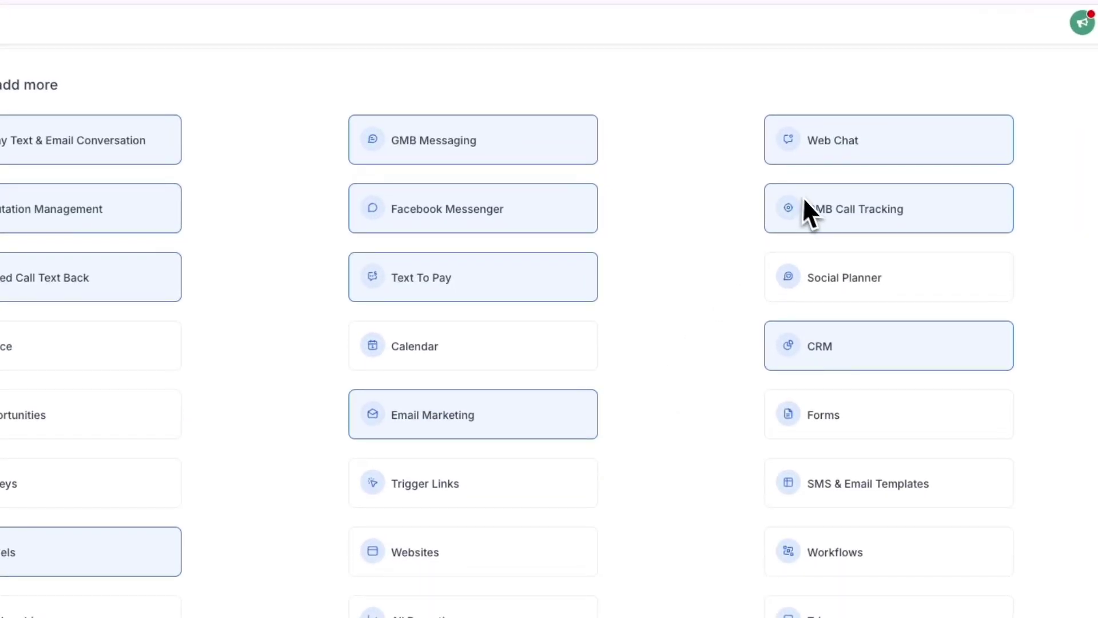
Step: Disable GMB Call Tracking, Web Chat, Text To Pay, GMB Messaging, Facebook Messenger and Missed Call Text Back
{"action": "left_click", "coordinate": [824, 221]}
{"action": "left_click", "coordinate": [845, 153]}
{"action": "left_click", "coordinate": [841, 150]}
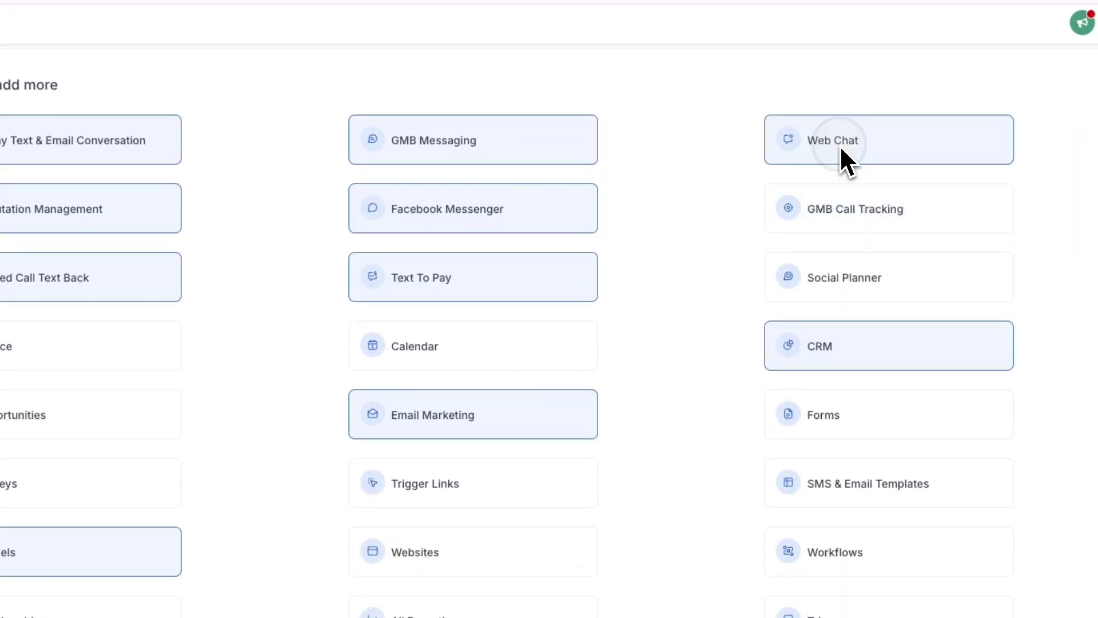
{"action": "left_click", "coordinate": [832, 152]}
{"action": "left_click", "coordinate": [427, 283]}
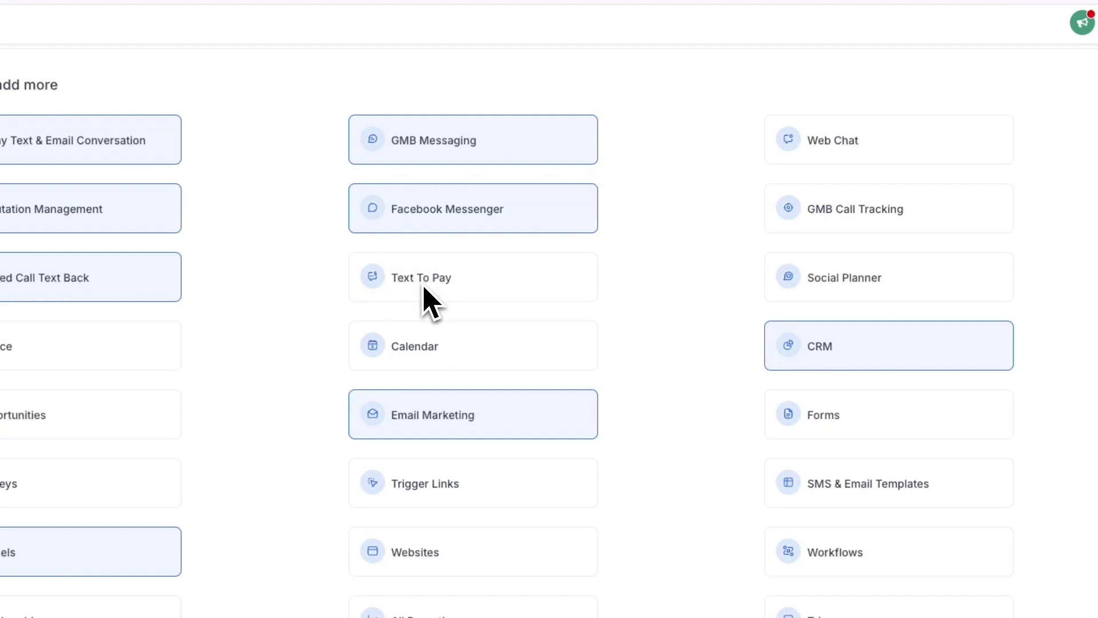
{"action": "left_click", "coordinate": [412, 138]}
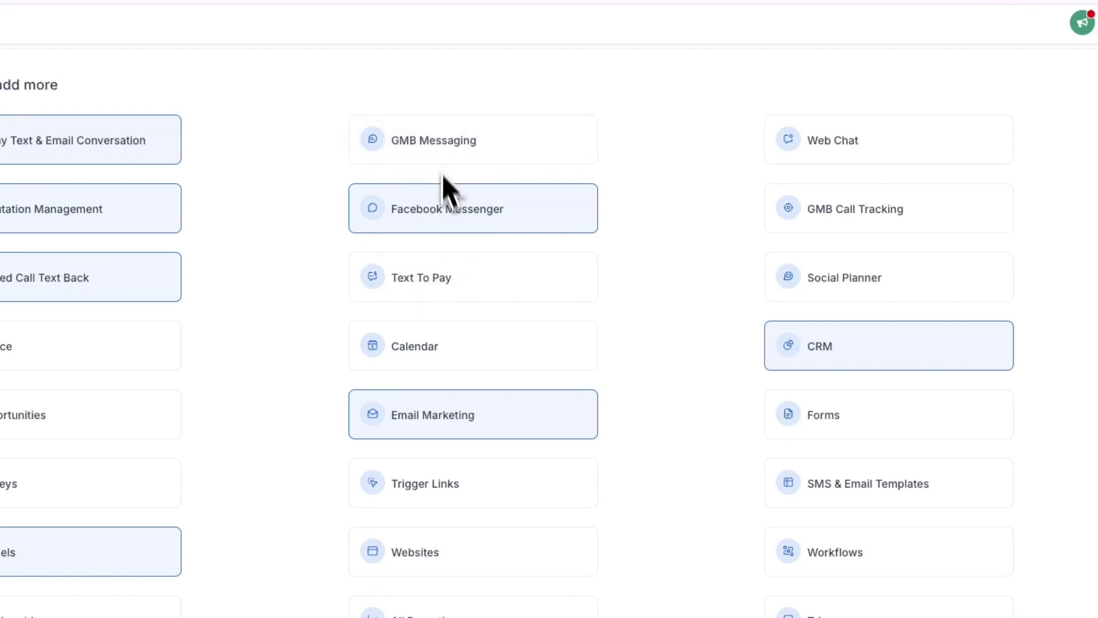
{"action": "left_click", "coordinate": [433, 216]}
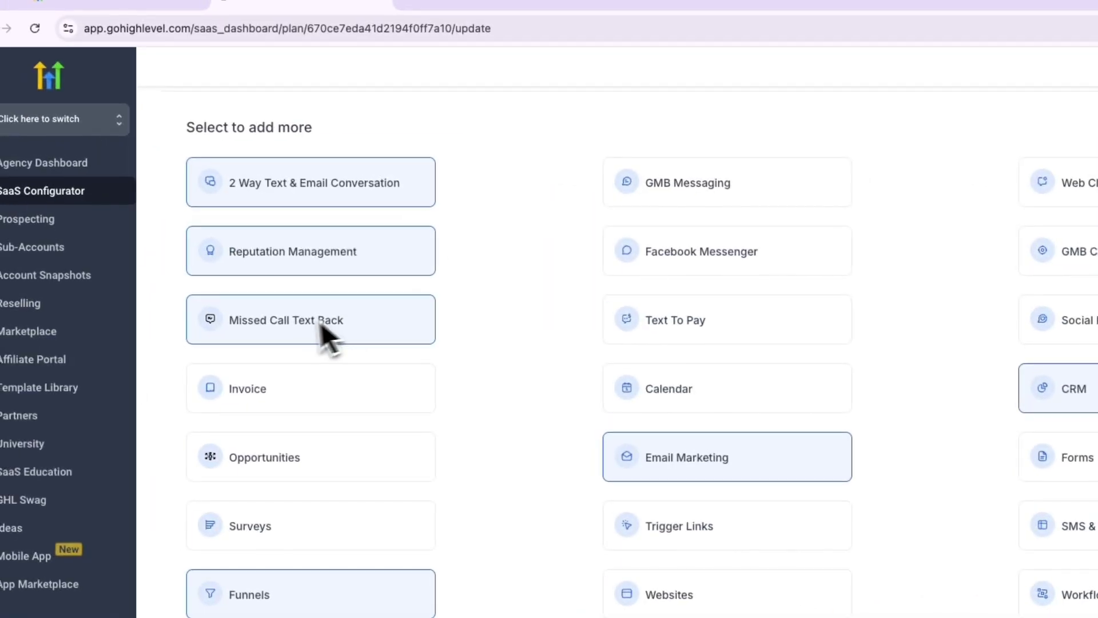
{"action": "left_click", "coordinate": [49, 279]}
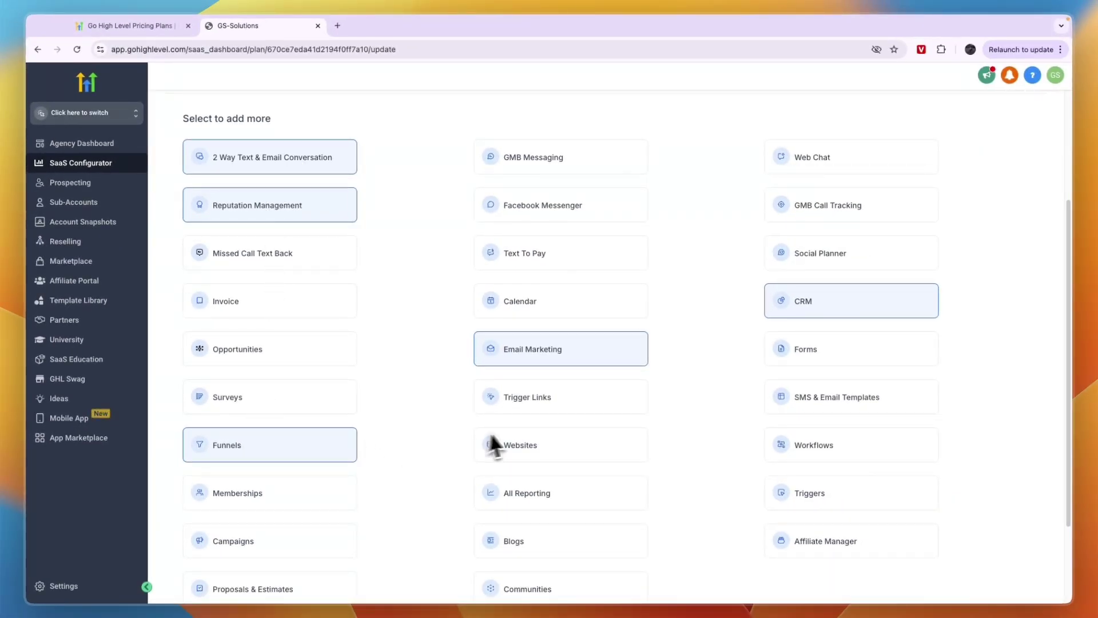
Step: Enable Workflows, Triggers and All Reporting, then review the final feature list
{"action": "left_click", "coordinate": [831, 299]}
{"action": "scroll", "coordinate": [630, 294], "scroll_direction": "up", "scroll_amount": 2}
{"action": "scroll", "coordinate": [775, 384], "scroll_direction": "down", "scroll_amount": 4}
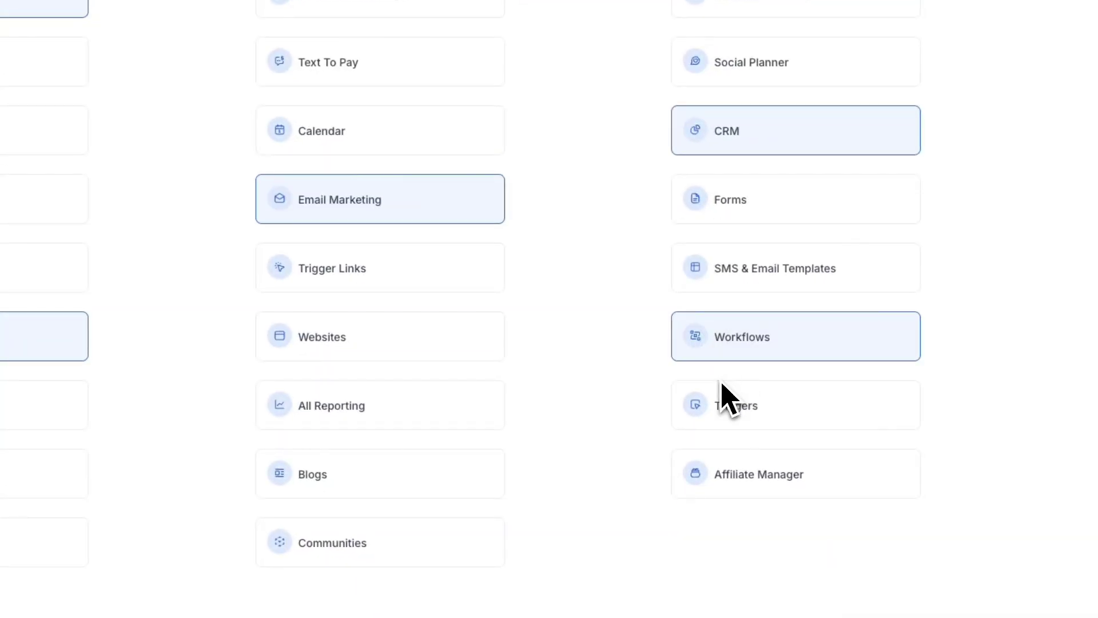
{"action": "left_click", "coordinate": [730, 426]}
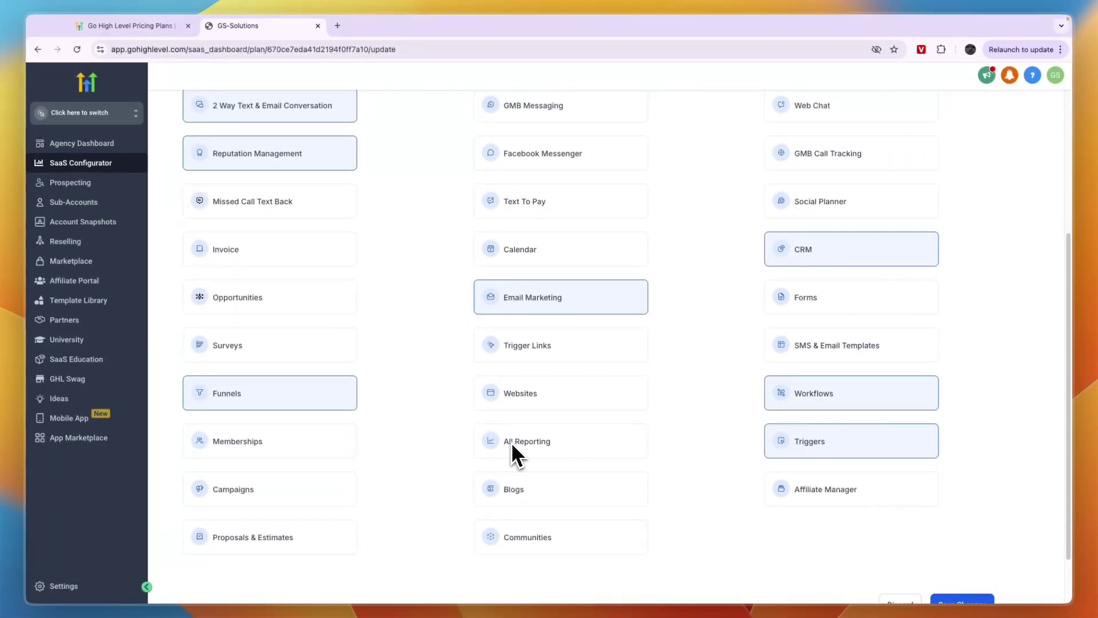
{"action": "left_click", "coordinate": [547, 448]}
{"action": "scroll", "coordinate": [515, 423], "scroll_direction": "up", "scroll_amount": 1}
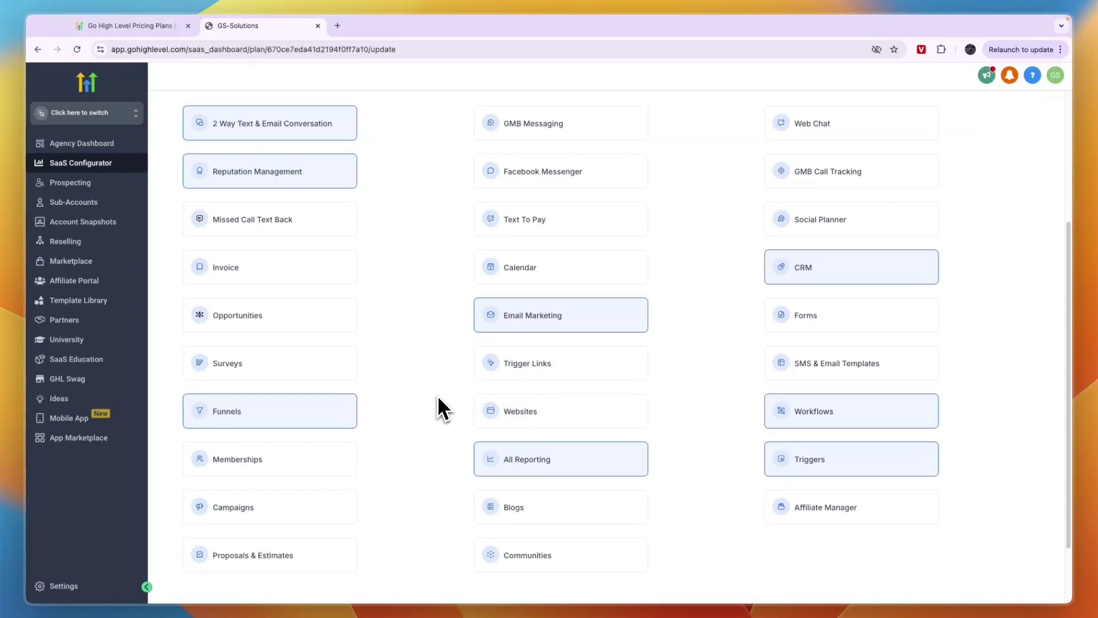
{"action": "scroll", "coordinate": [562, 448], "scroll_direction": "down", "scroll_amount": 1}
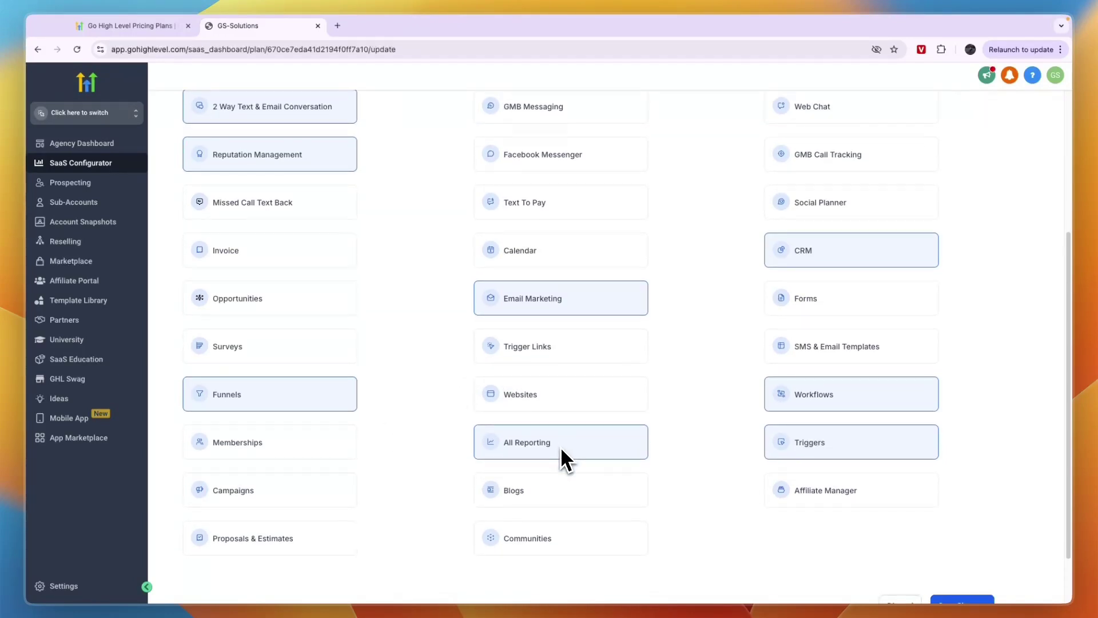
{"action": "scroll", "coordinate": [515, 452], "scroll_direction": "up", "scroll_amount": 5}
{"action": "scroll", "coordinate": [457, 449], "scroll_direction": "down", "scroll_amount": 2}
{"action": "scroll", "coordinate": [435, 452], "scroll_direction": "down", "scroll_amount": 1}
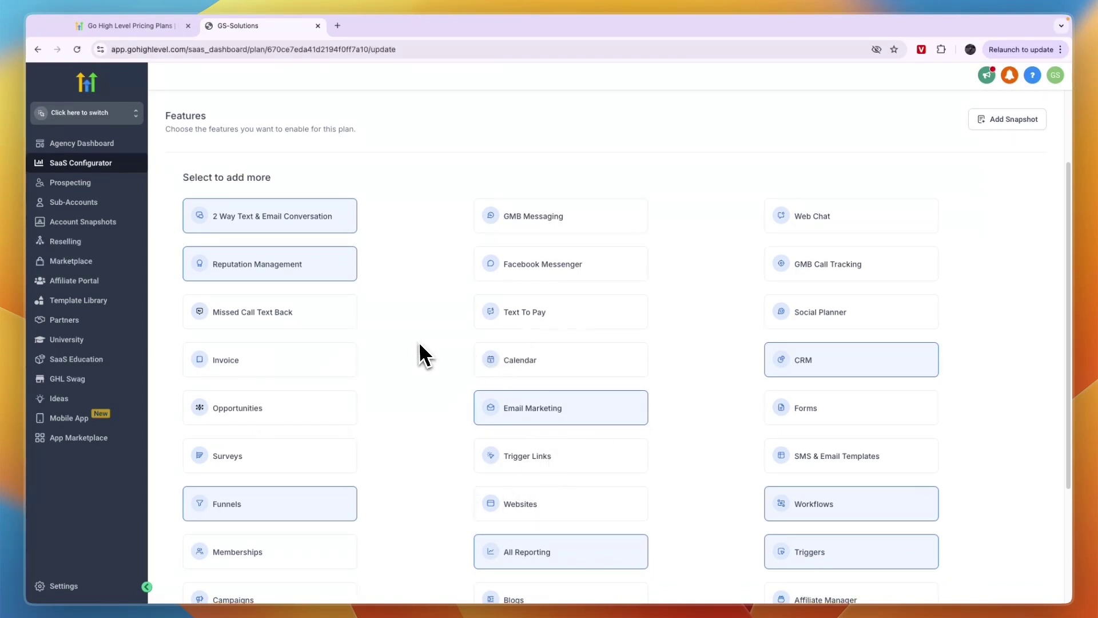
{"action": "scroll", "coordinate": [418, 344], "scroll_direction": "down", "scroll_amount": 3}
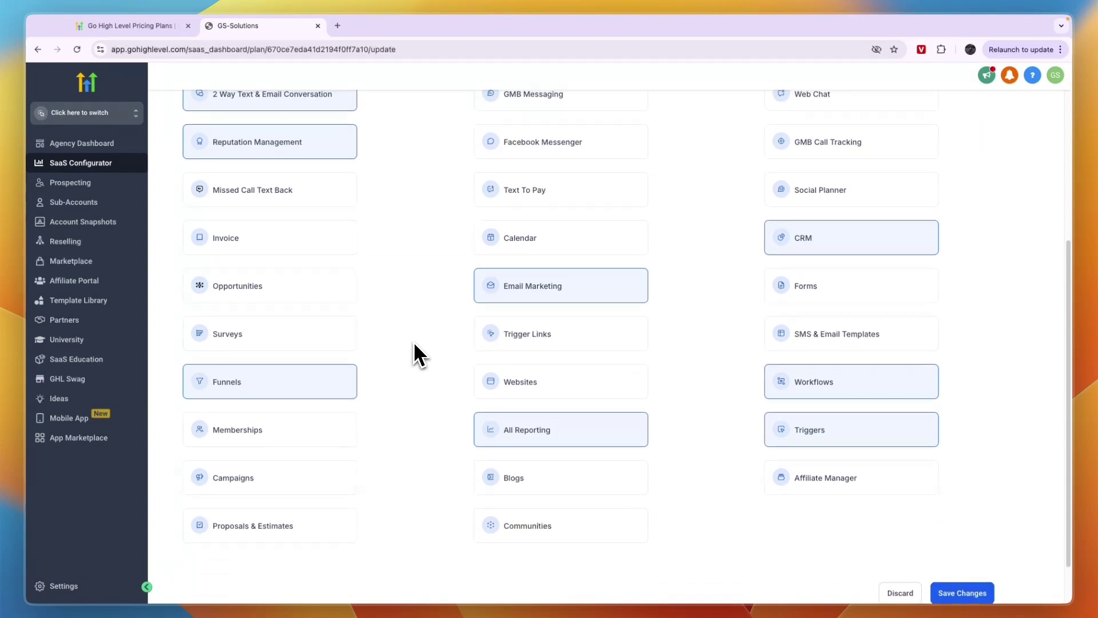
{"action": "scroll", "coordinate": [414, 345], "scroll_direction": "up", "scroll_amount": 4}
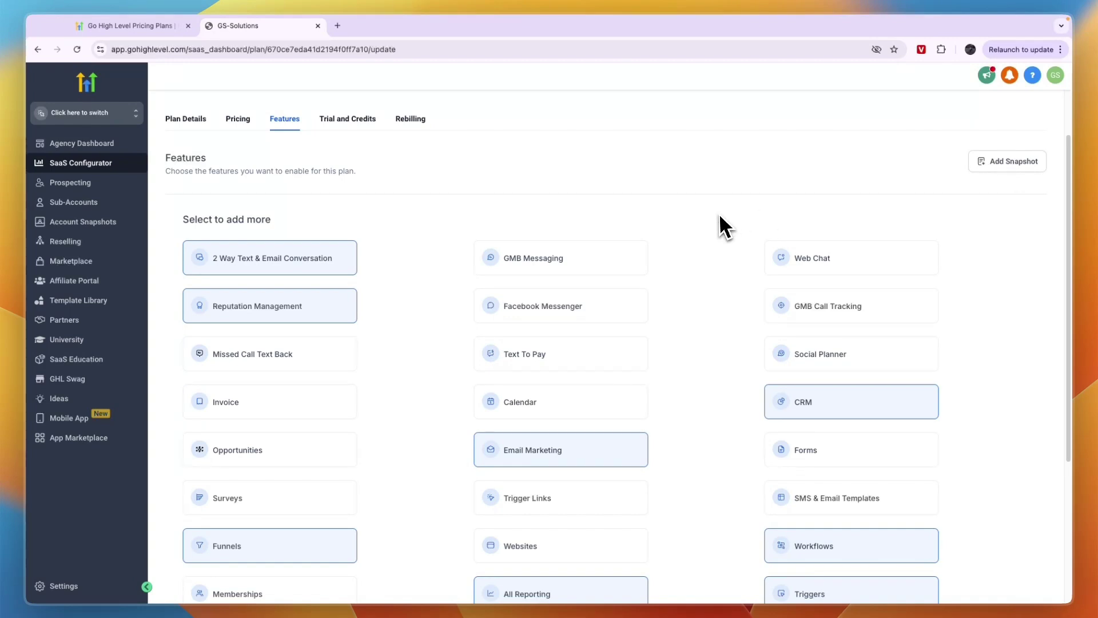
Step: Skip attaching a snapshot and save the Full Access plan's feature changes
{"action": "left_click", "coordinate": [979, 160]}
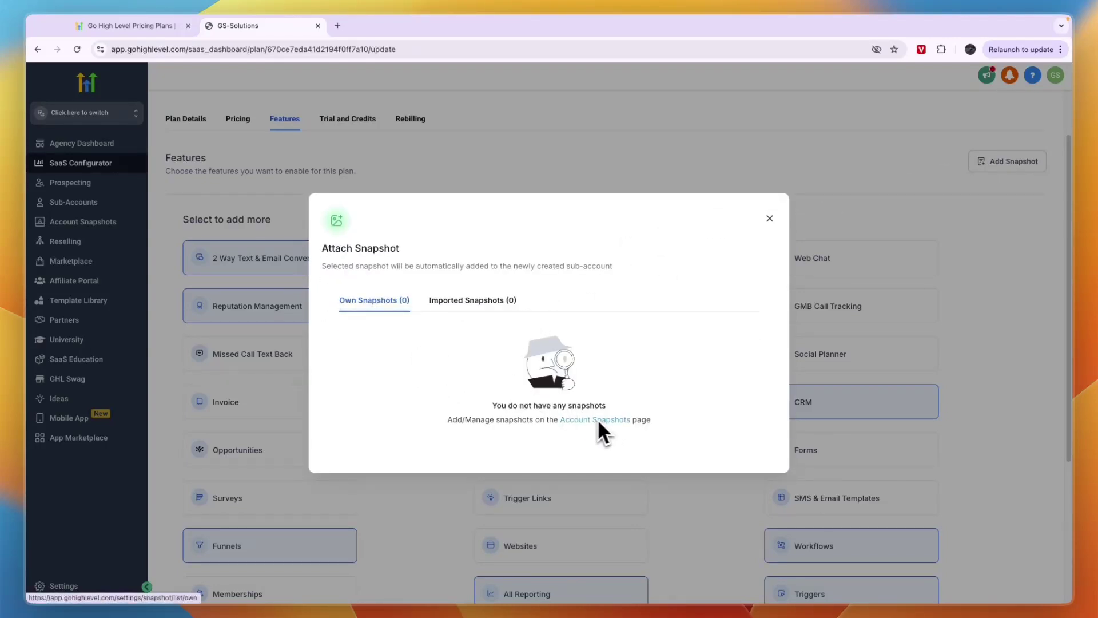
{"action": "left_click", "coordinate": [771, 220]}
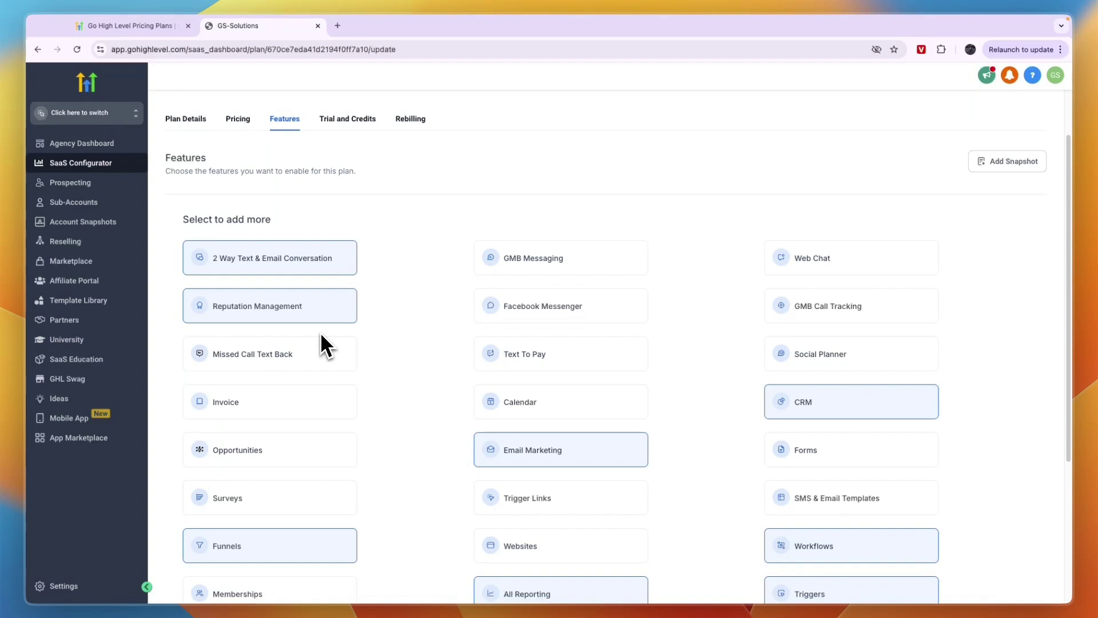
{"action": "scroll", "coordinate": [395, 322], "scroll_direction": "down", "scroll_amount": 4}
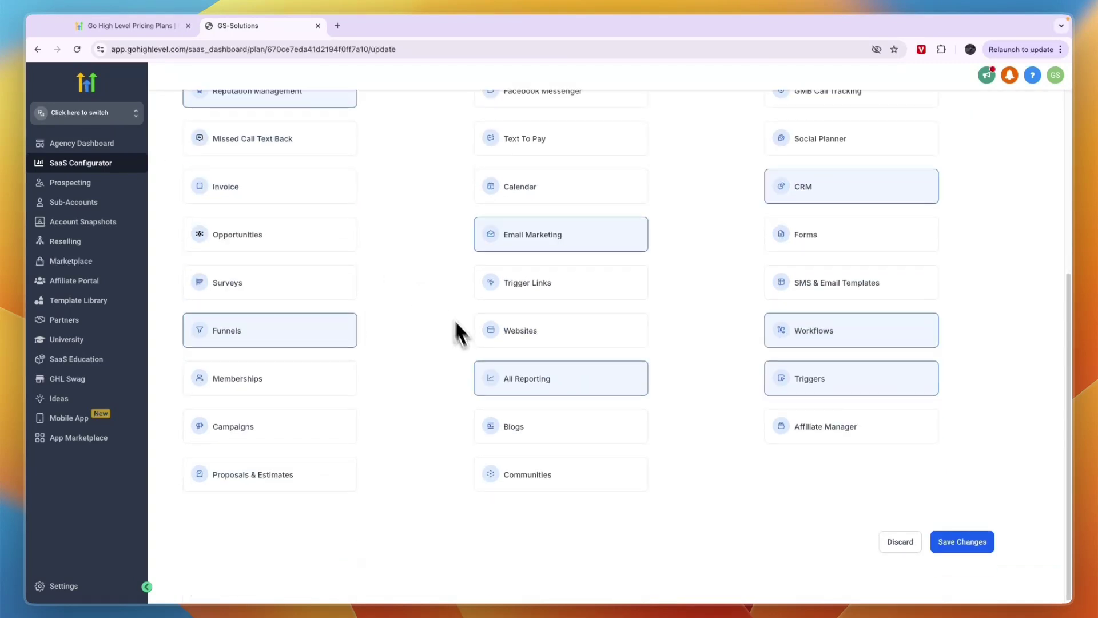
{"action": "left_click", "coordinate": [963, 542]}
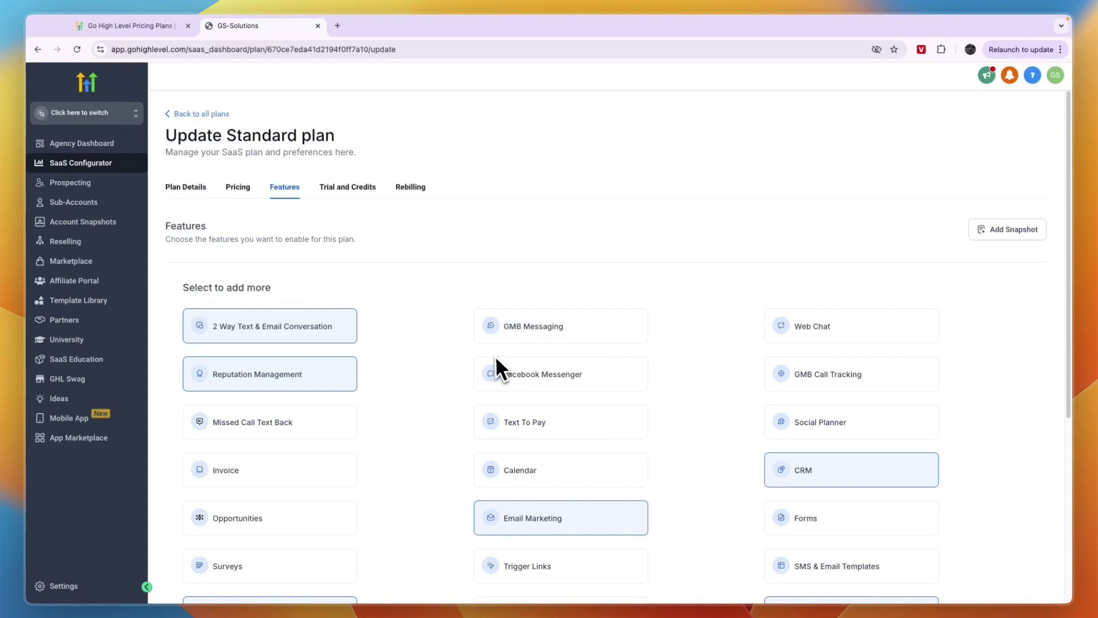
Step: On Account Snapshots, glance at the new snapshot form, then the Imported, Shared and template tabs
{"action": "left_click", "coordinate": [71, 221]}
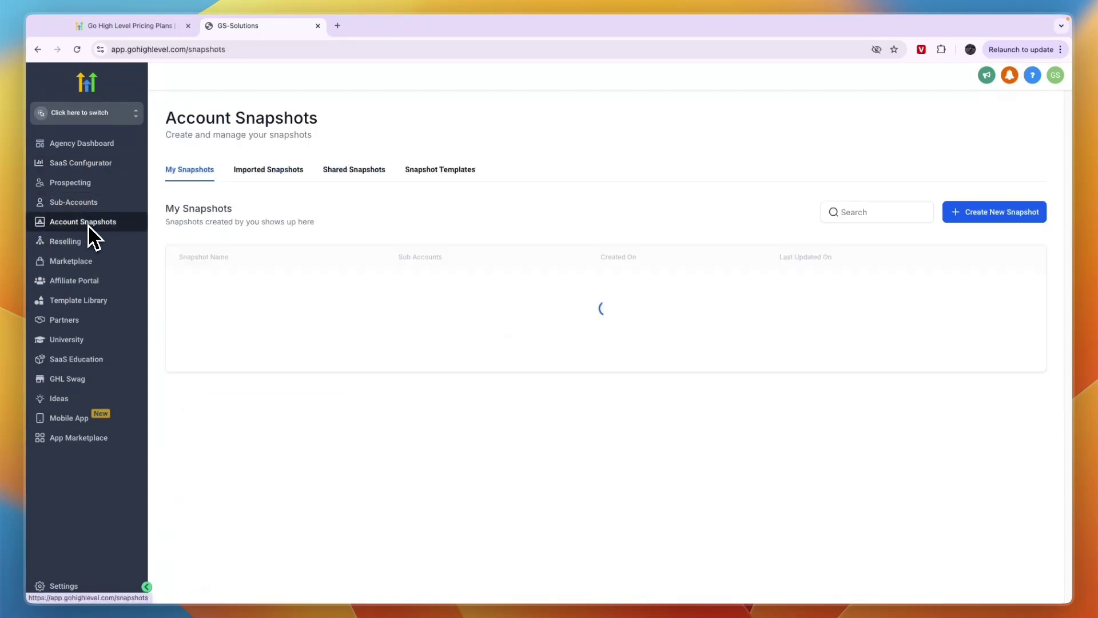
{"action": "left_click", "coordinate": [970, 213]}
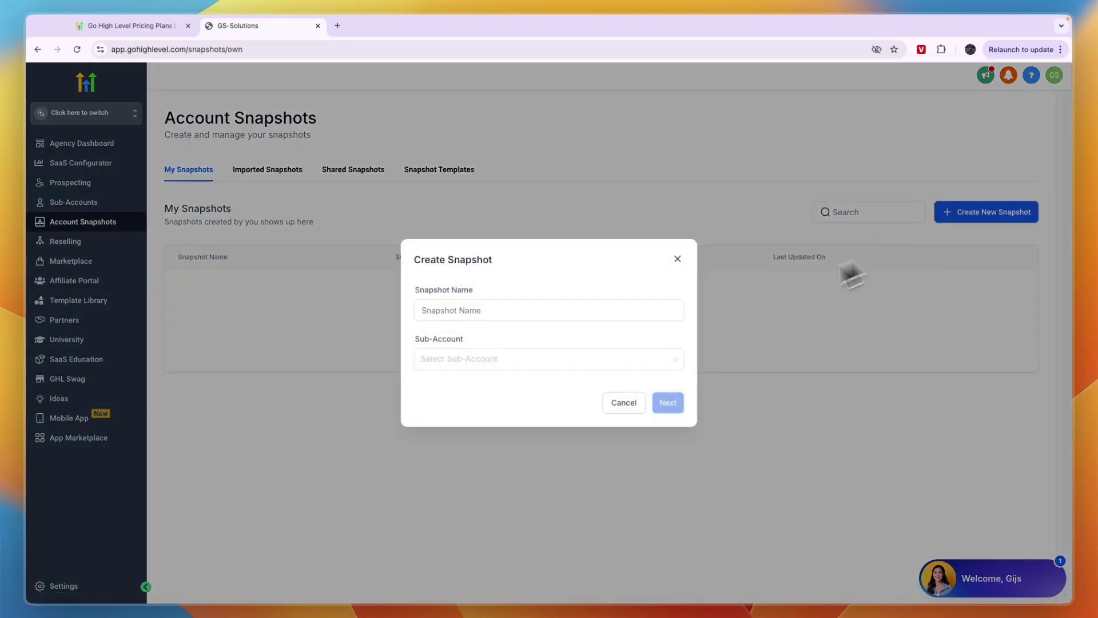
{"action": "left_click", "coordinate": [677, 256]}
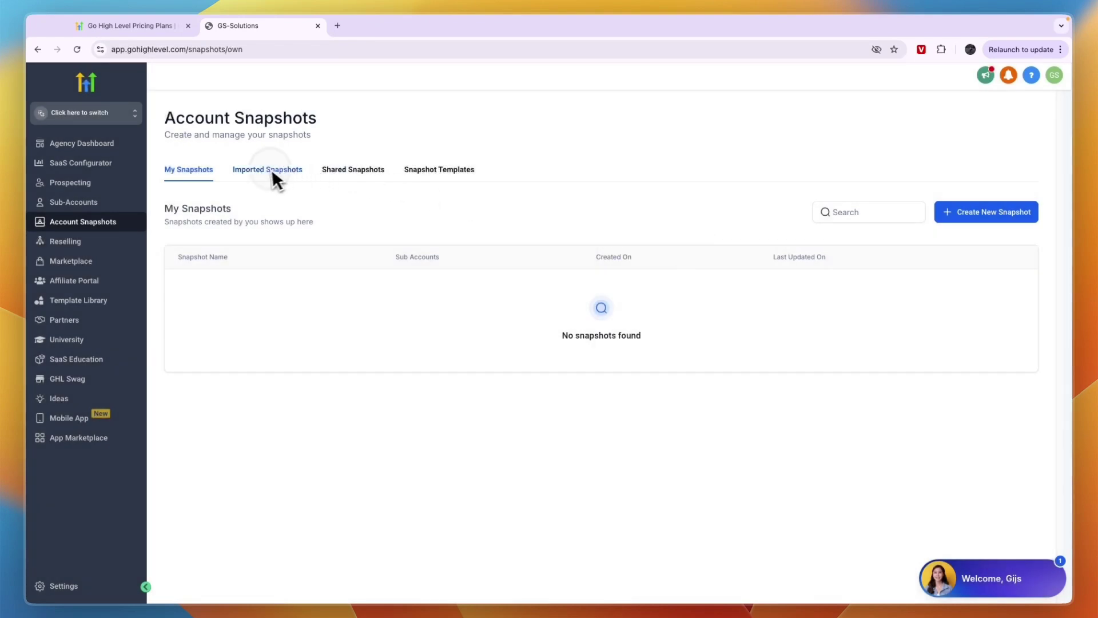
{"action": "left_click", "coordinate": [271, 172]}
{"action": "left_click", "coordinate": [379, 175]}
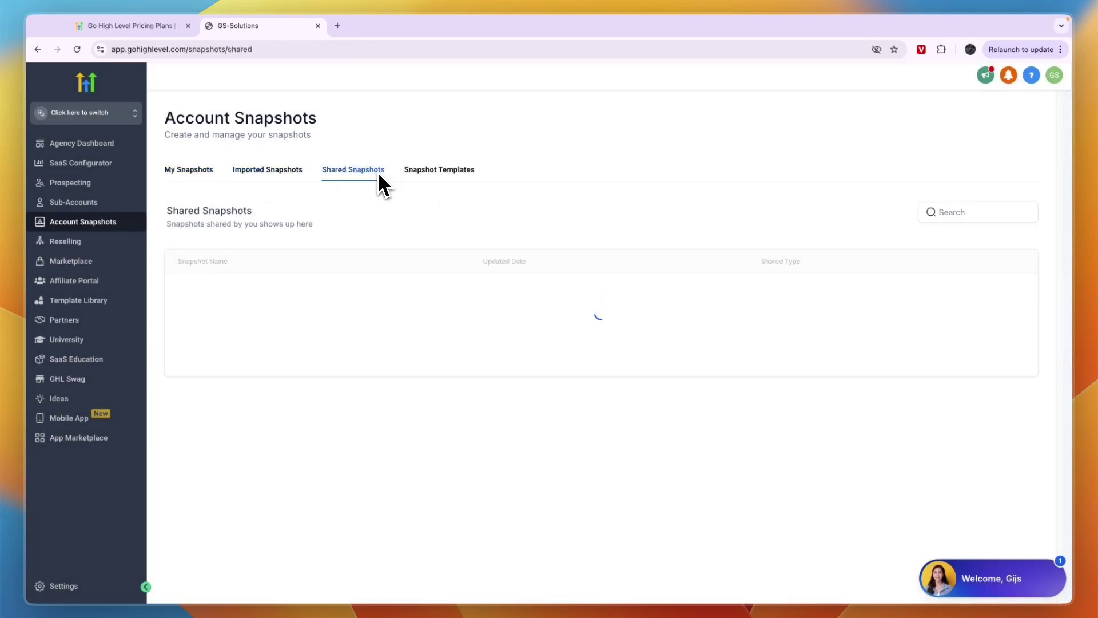
{"action": "left_click", "coordinate": [410, 169]}
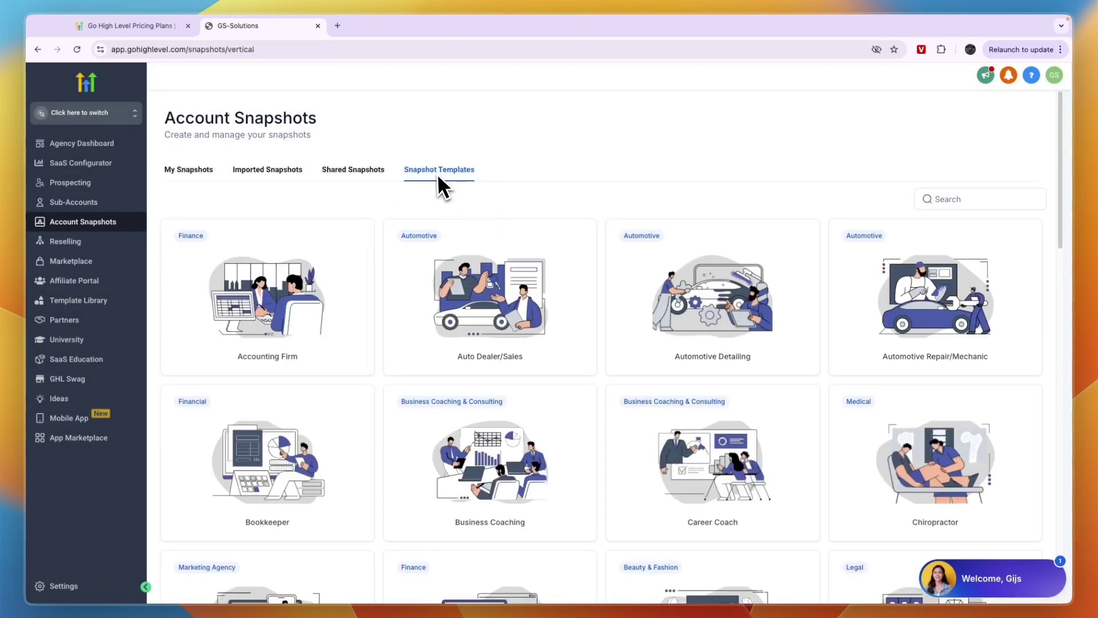
Step: Try creating a sub-account from the Dental template, back out, and open SaaS Configurator
{"action": "scroll", "coordinate": [516, 231], "scroll_direction": "down", "scroll_amount": 6}
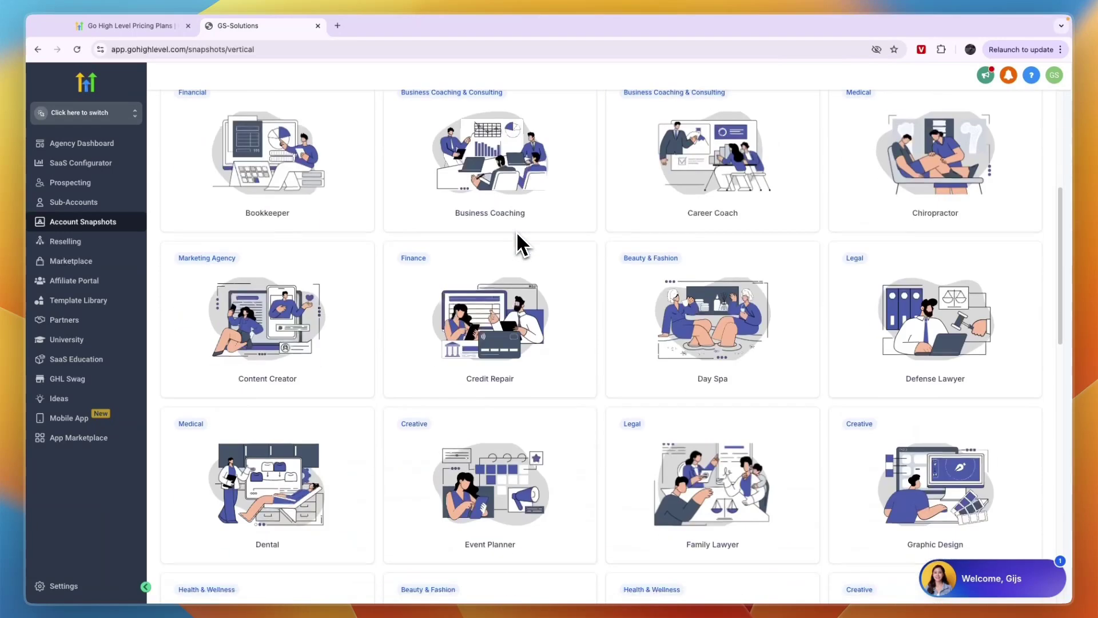
{"action": "scroll", "coordinate": [516, 231], "scroll_direction": "up", "scroll_amount": 1}
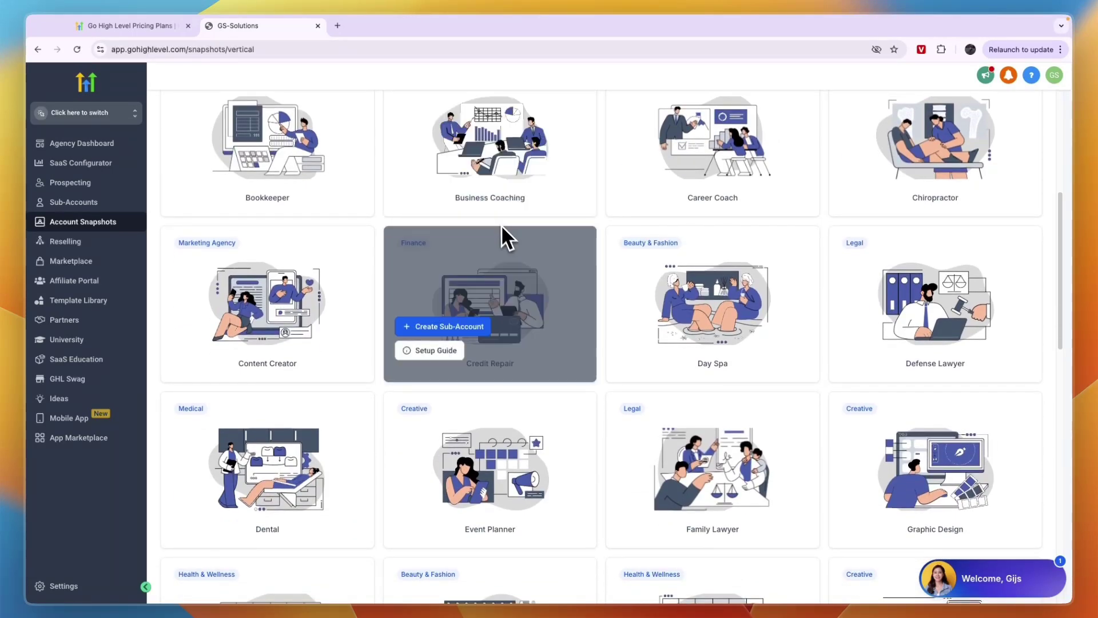
{"action": "scroll", "coordinate": [527, 245], "scroll_direction": "down", "scroll_amount": 1}
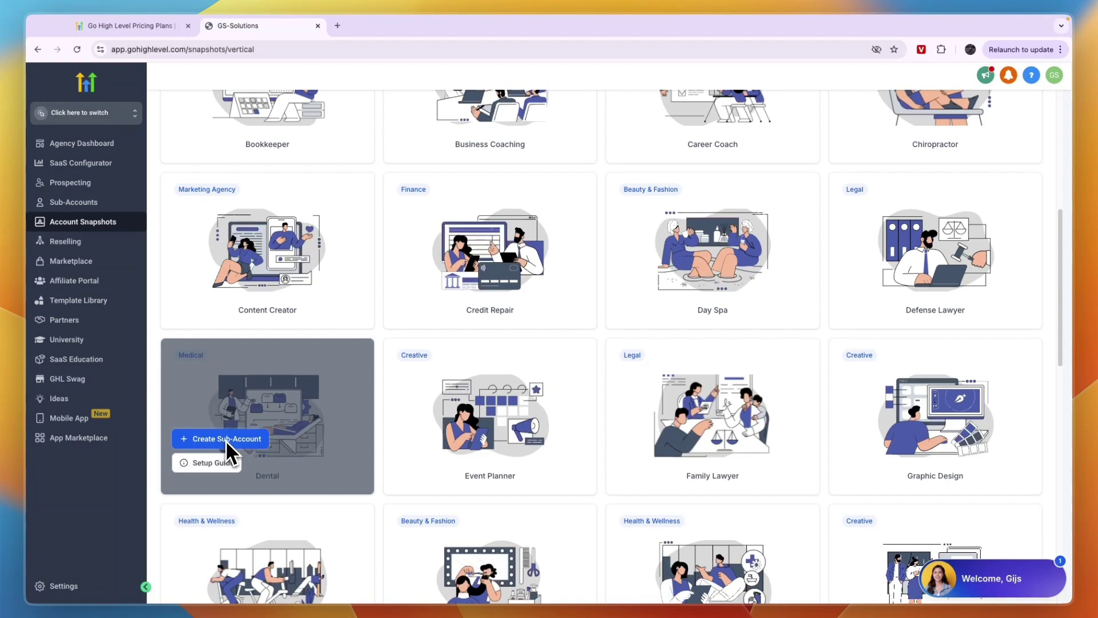
{"action": "left_click", "coordinate": [225, 440]}
{"action": "left_click", "coordinate": [252, 76]}
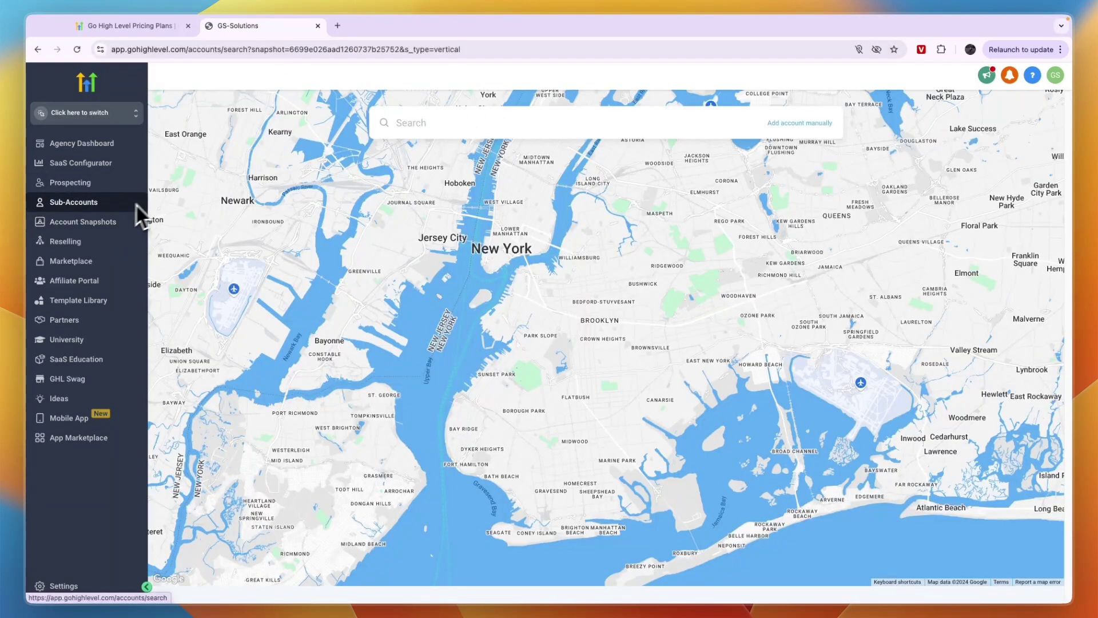
{"action": "left_click", "coordinate": [106, 224]}
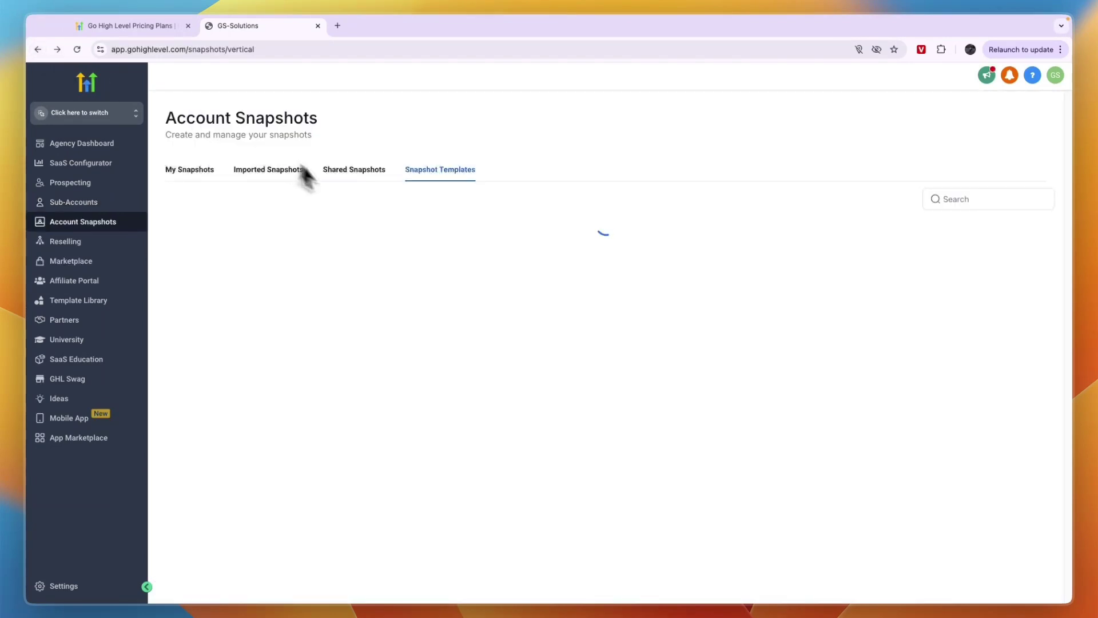
{"action": "left_click", "coordinate": [113, 165]}
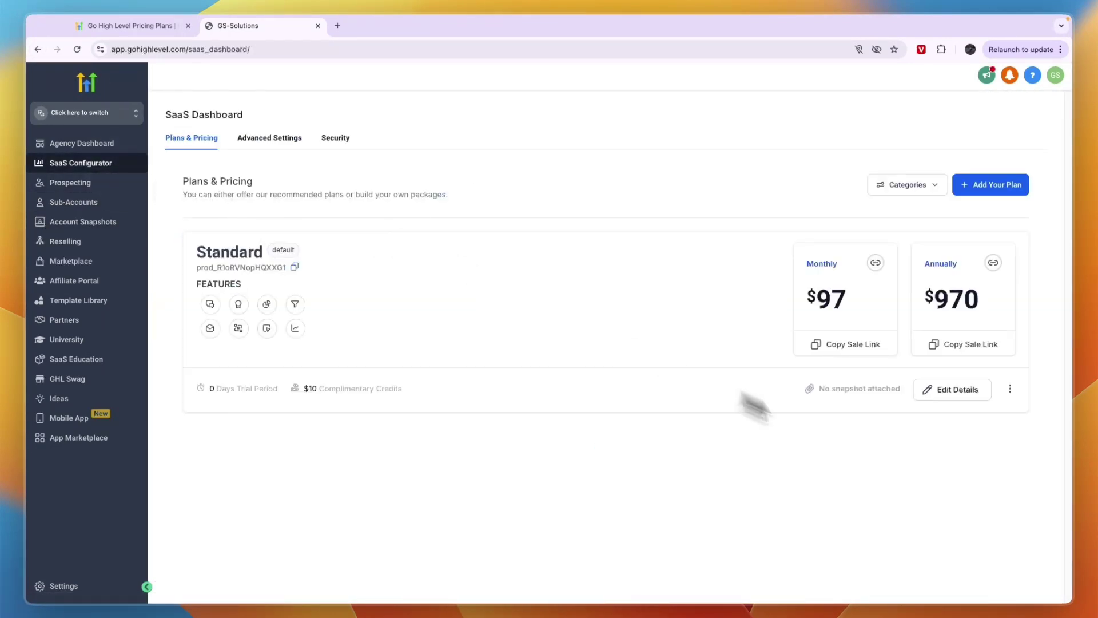
Step: Enable a 14-day free trial on the Standard plan and save it
{"action": "left_click", "coordinate": [950, 391]}
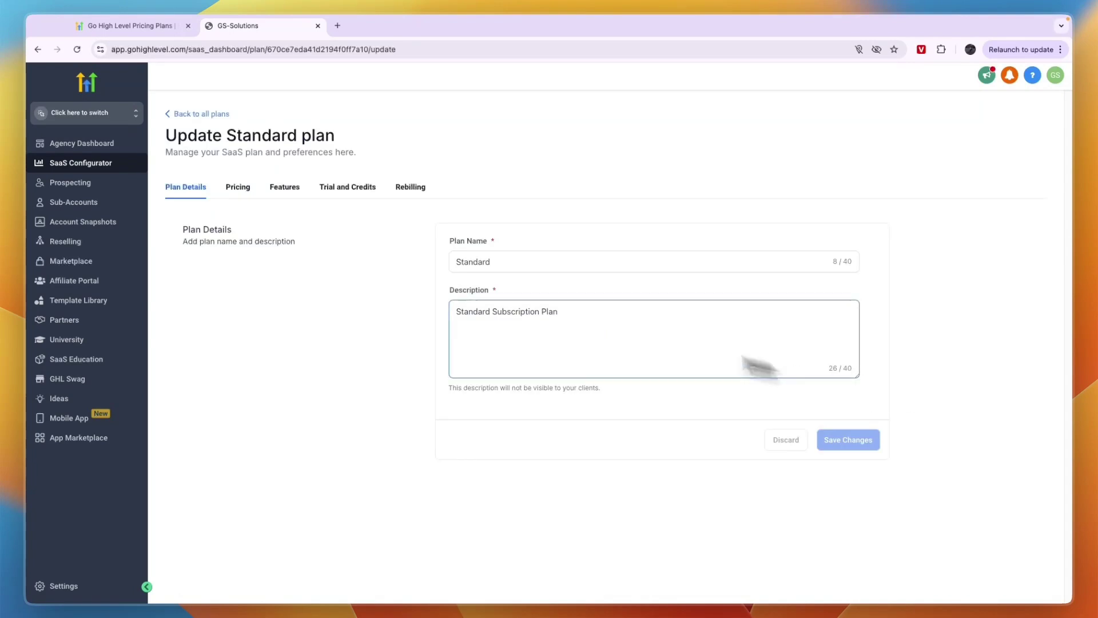
{"action": "left_click", "coordinate": [364, 194]}
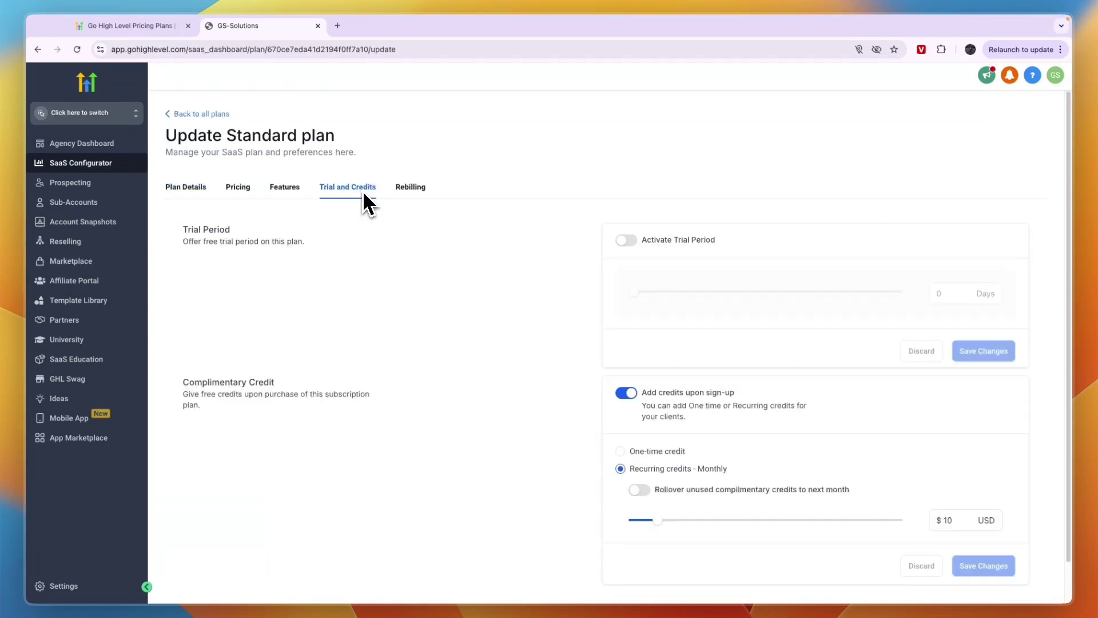
{"action": "left_click", "coordinate": [625, 239]}
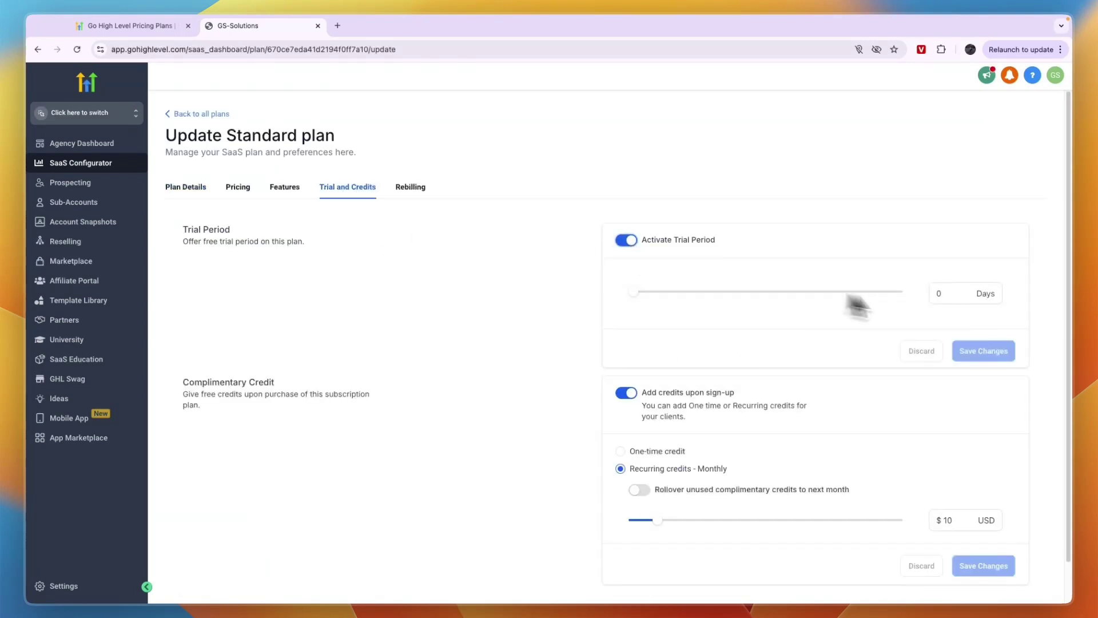
{"action": "left_click", "coordinate": [949, 302]}
{"action": "type", "text": "114"}
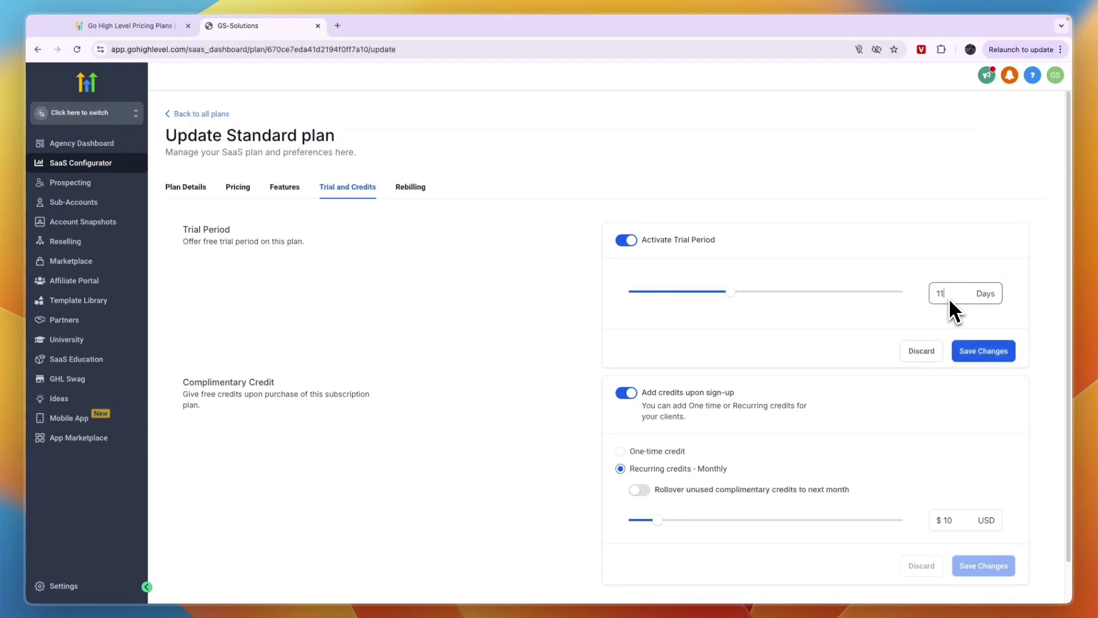
{"action": "double_click", "coordinate": [934, 300]}
{"action": "type", "text": "14"}
{"action": "left_click", "coordinate": [994, 353]}
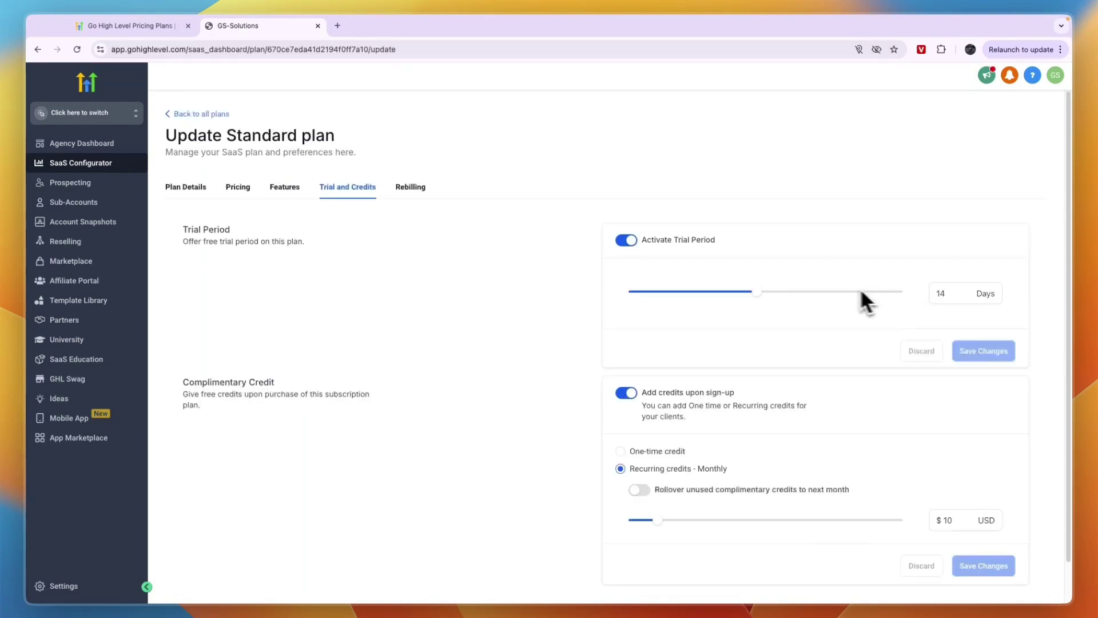
{"action": "scroll", "coordinate": [753, 299], "scroll_direction": "down", "scroll_amount": 2}
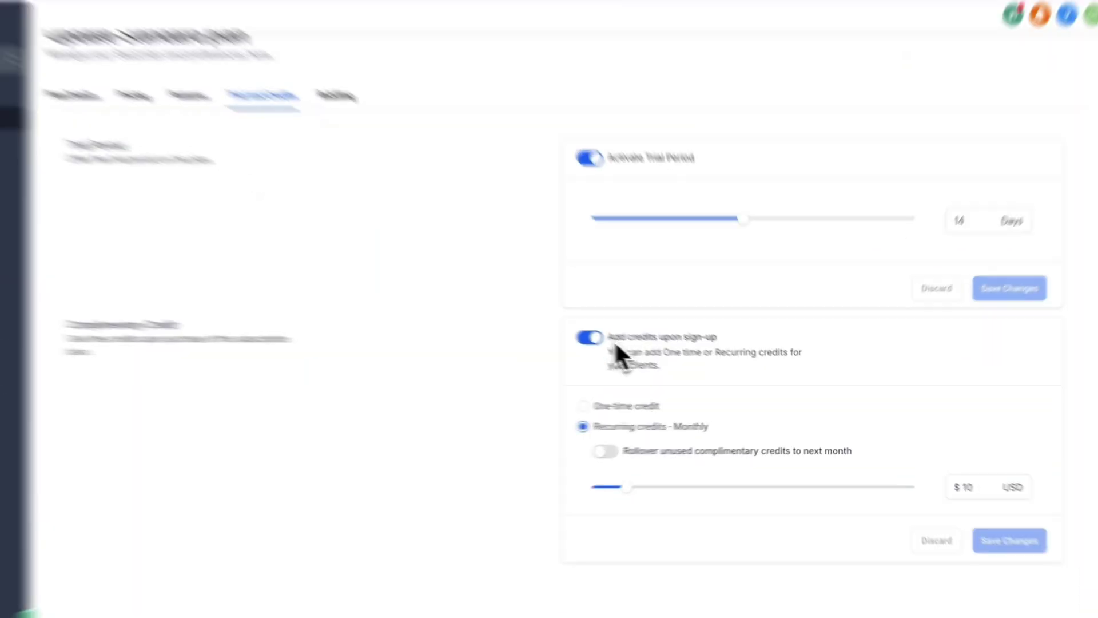
{"action": "left_click_drag", "start_coordinate": [640, 348], "coordinate": [721, 359]}
{"action": "left_click", "coordinate": [720, 360]}
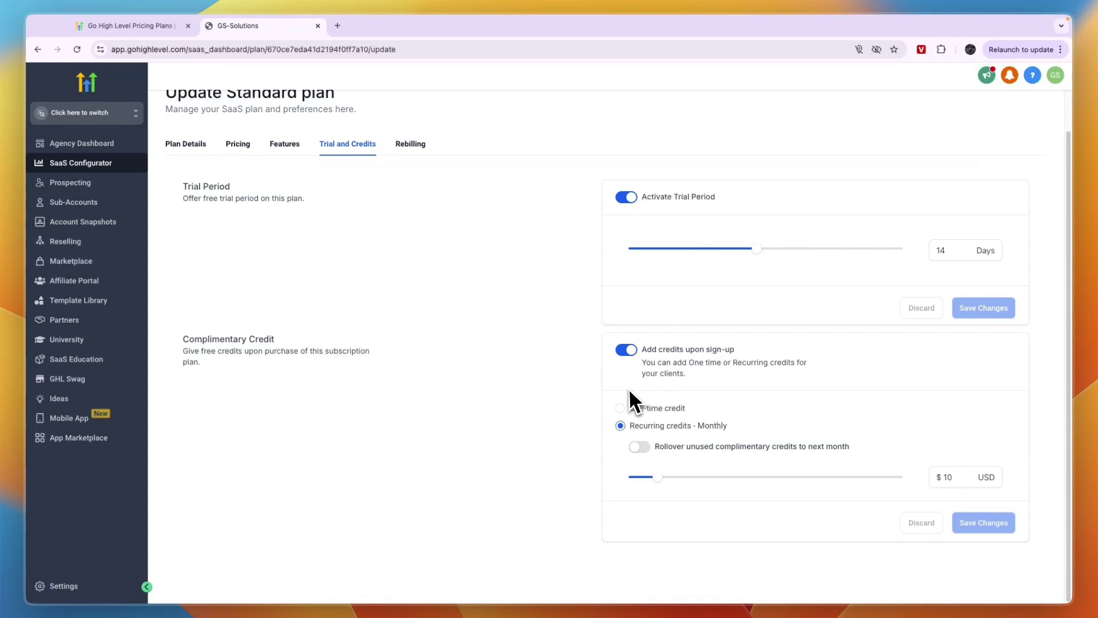
Step: Give the Standard plan a one-time $5 sign-up credit and save it
{"action": "left_click", "coordinate": [284, 144]}
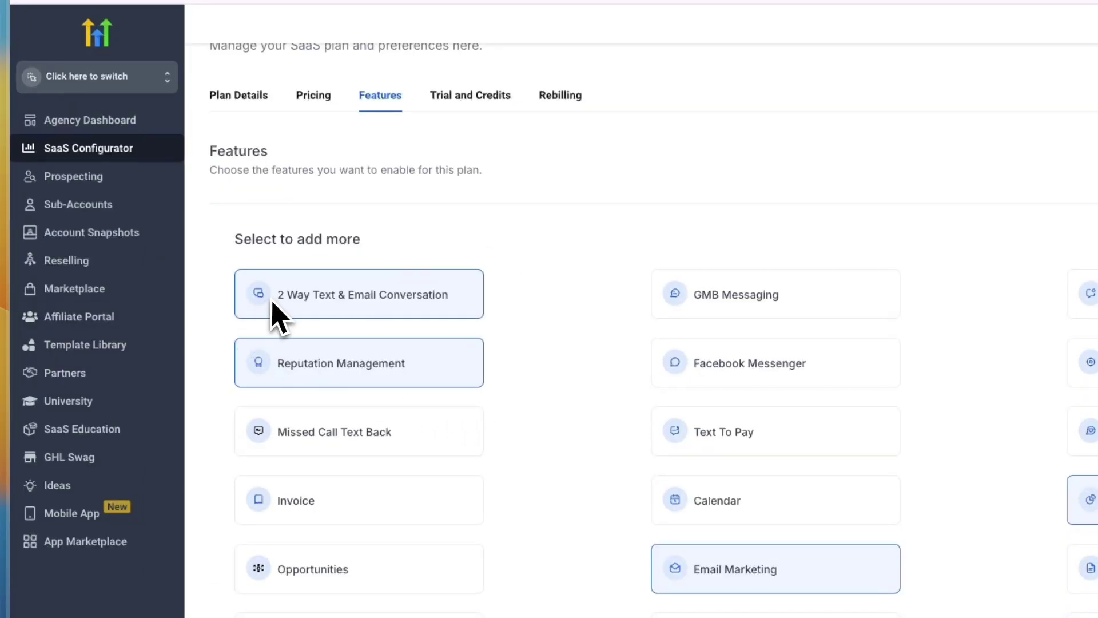
{"action": "left_click_drag", "start_coordinate": [273, 296], "coordinate": [412, 299]}
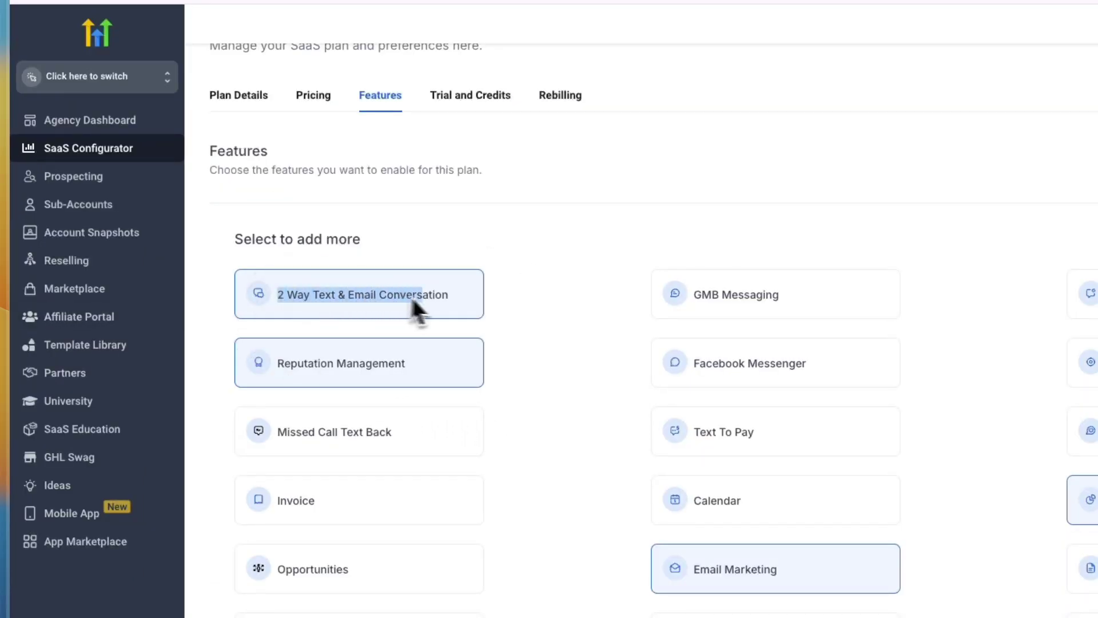
{"action": "left_click", "coordinate": [550, 297]}
{"action": "left_click", "coordinate": [474, 106]}
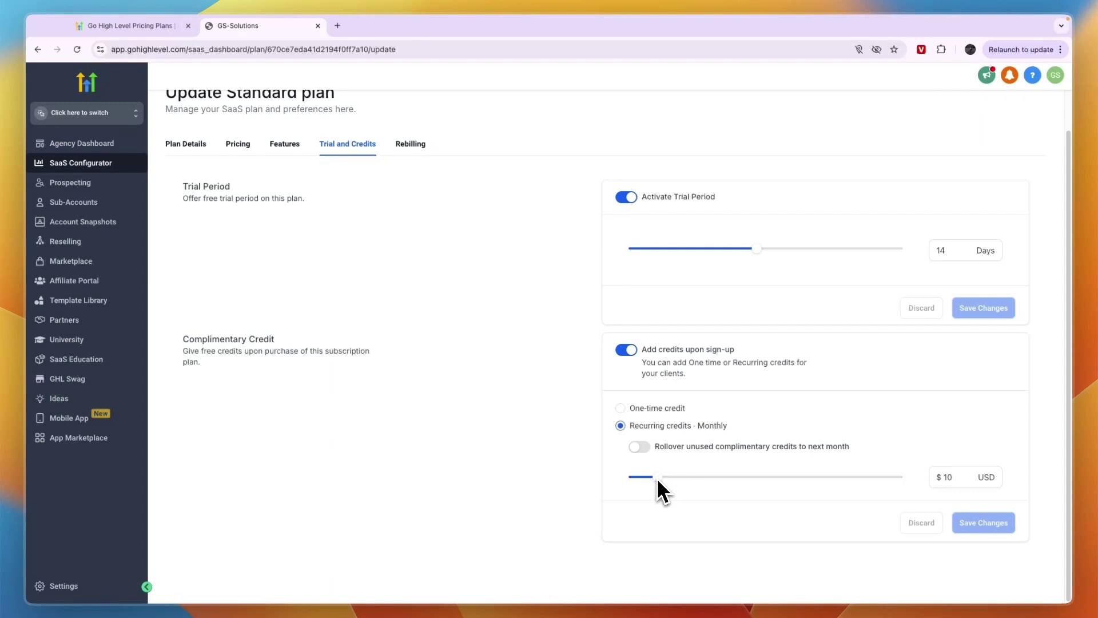
{"action": "left_click", "coordinate": [620, 408]}
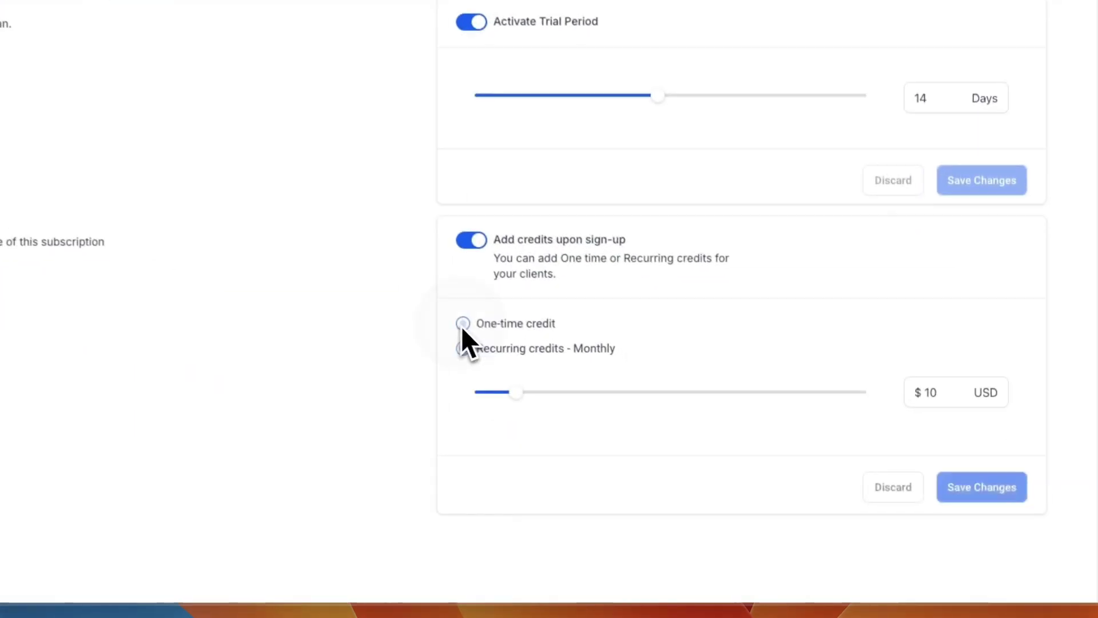
{"action": "left_click_drag", "start_coordinate": [517, 392], "coordinate": [496, 392]}
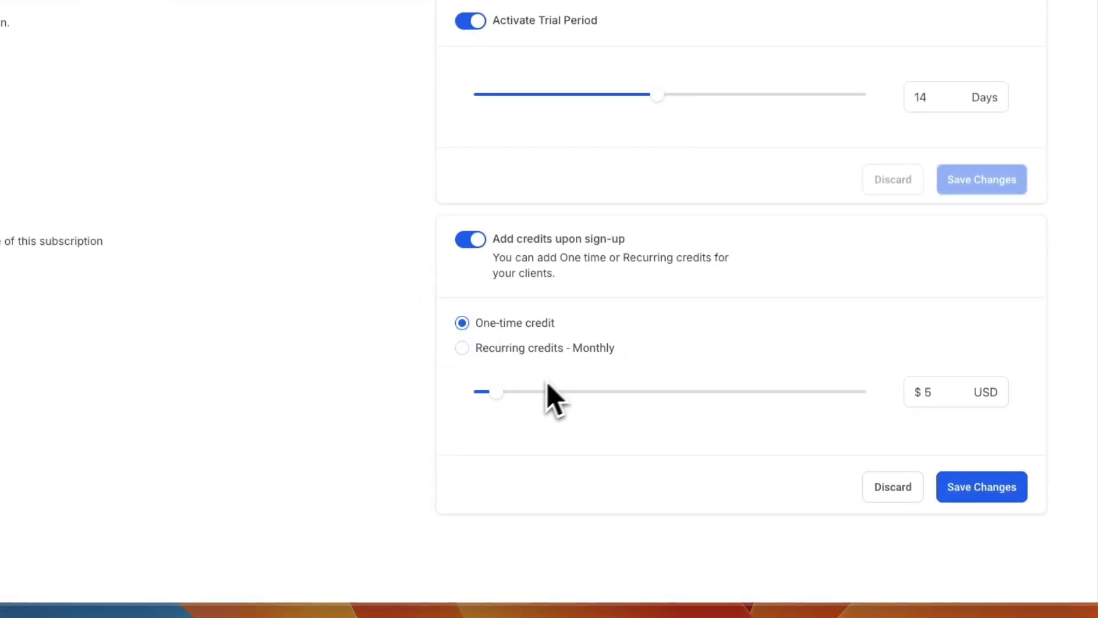
{"action": "left_click", "coordinate": [976, 499]}
{"action": "left_click", "coordinate": [135, 7]}
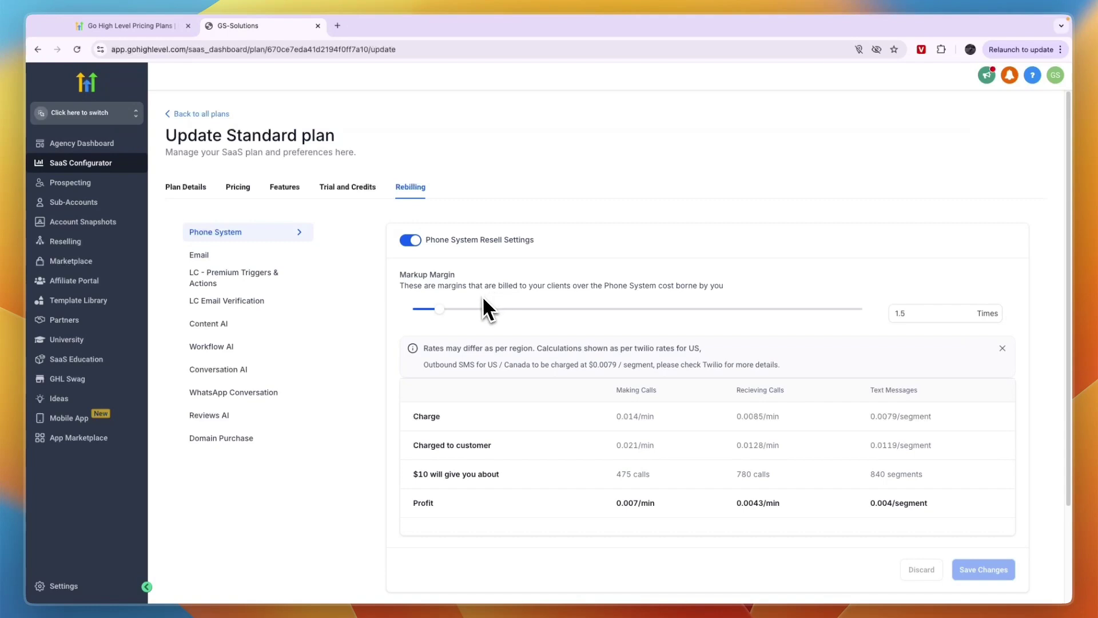
Step: Try several Phone System markup values, ending at 2.4 times
{"action": "mouse_move", "coordinate": [454, 313]}
{"action": "left_click_drag", "start_coordinate": [450, 309], "coordinate": [487, 312]}
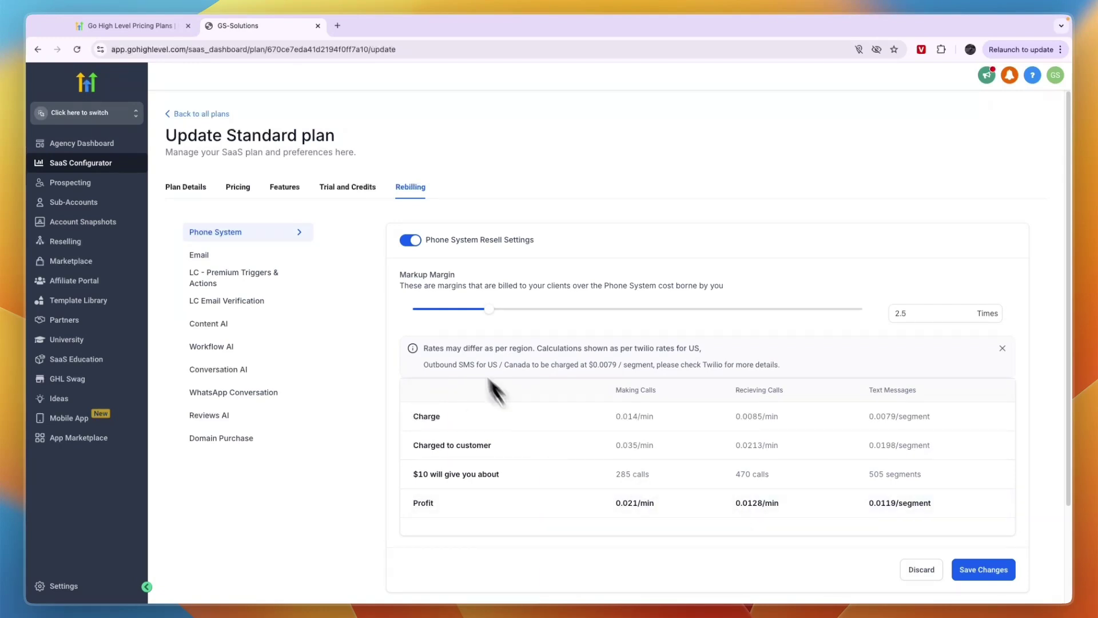
{"action": "left_click_drag", "start_coordinate": [489, 309], "coordinate": [611, 309]}
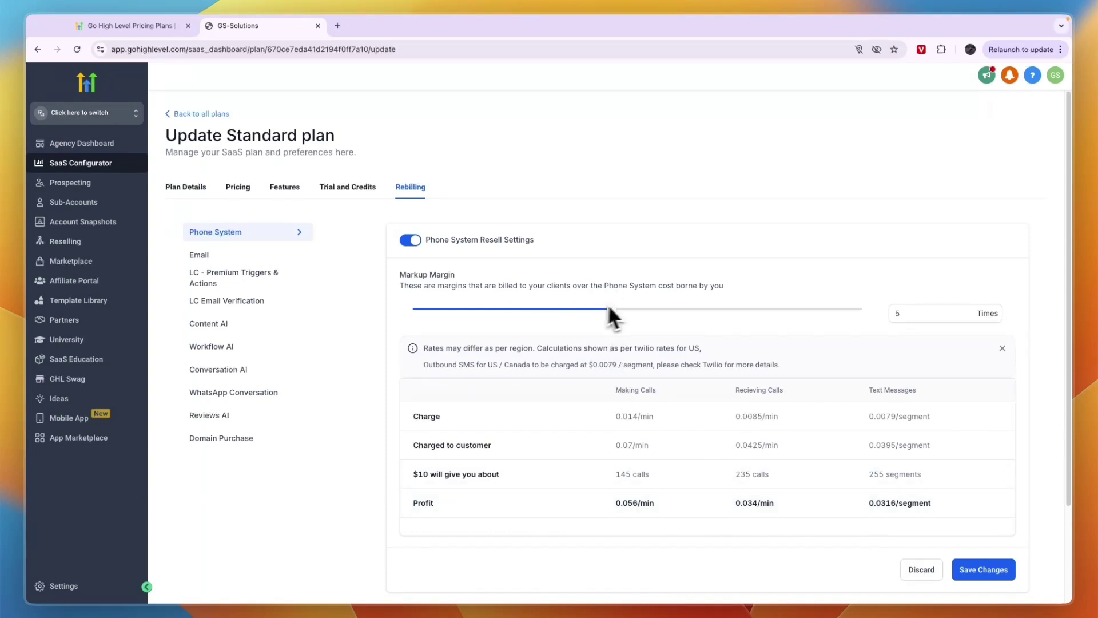
{"action": "left_click_drag", "start_coordinate": [608, 309], "coordinate": [485, 309]}
Step: Enable Reviews AI reselling at a 2.4 times markup, earning $0.112 per response
{"action": "left_click", "coordinate": [246, 257]}
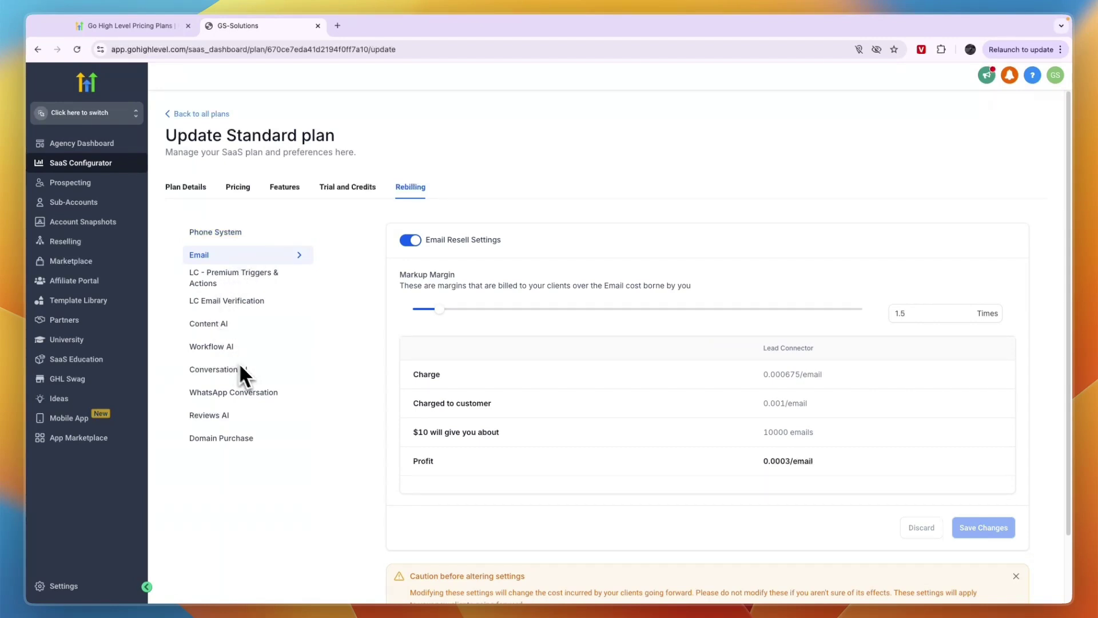
{"action": "left_click", "coordinate": [232, 416]}
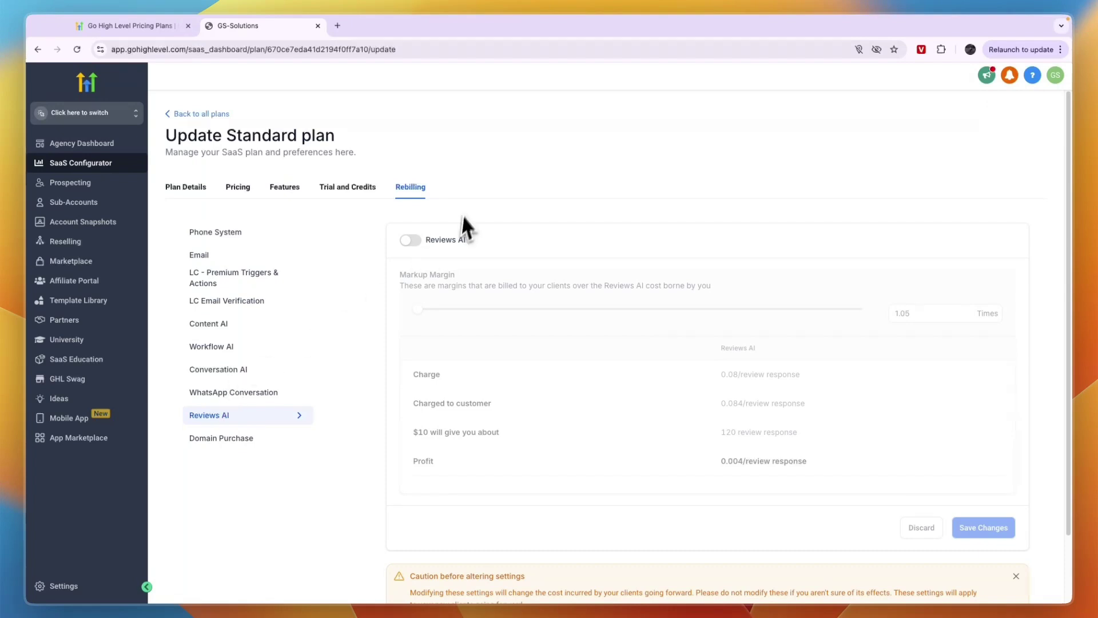
{"action": "left_click", "coordinate": [411, 240]}
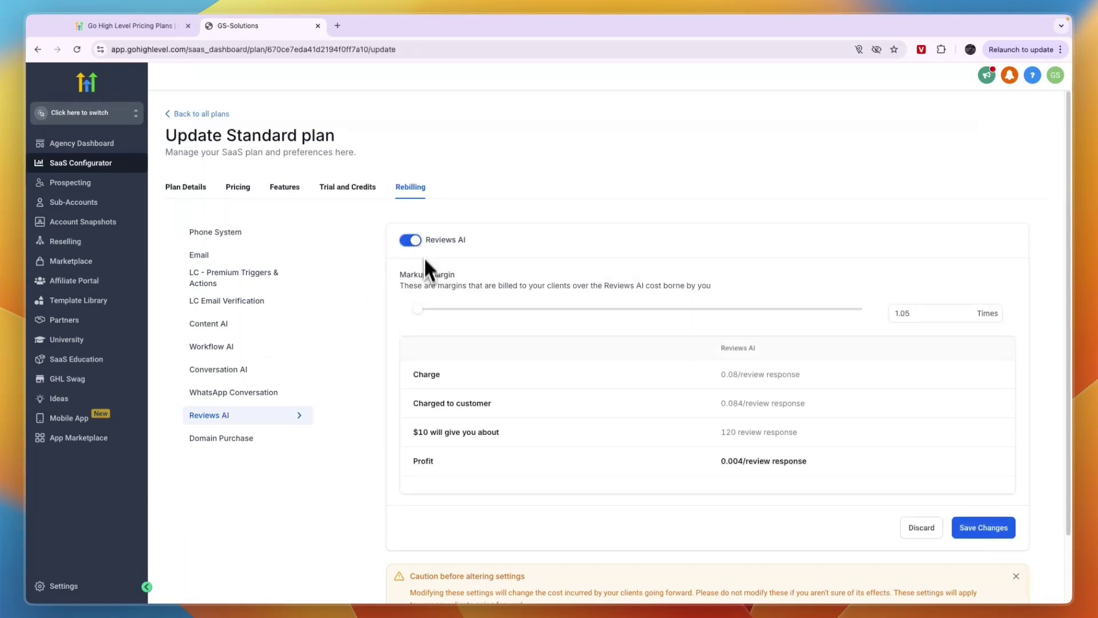
{"action": "left_click_drag", "start_coordinate": [413, 309], "coordinate": [486, 309]}
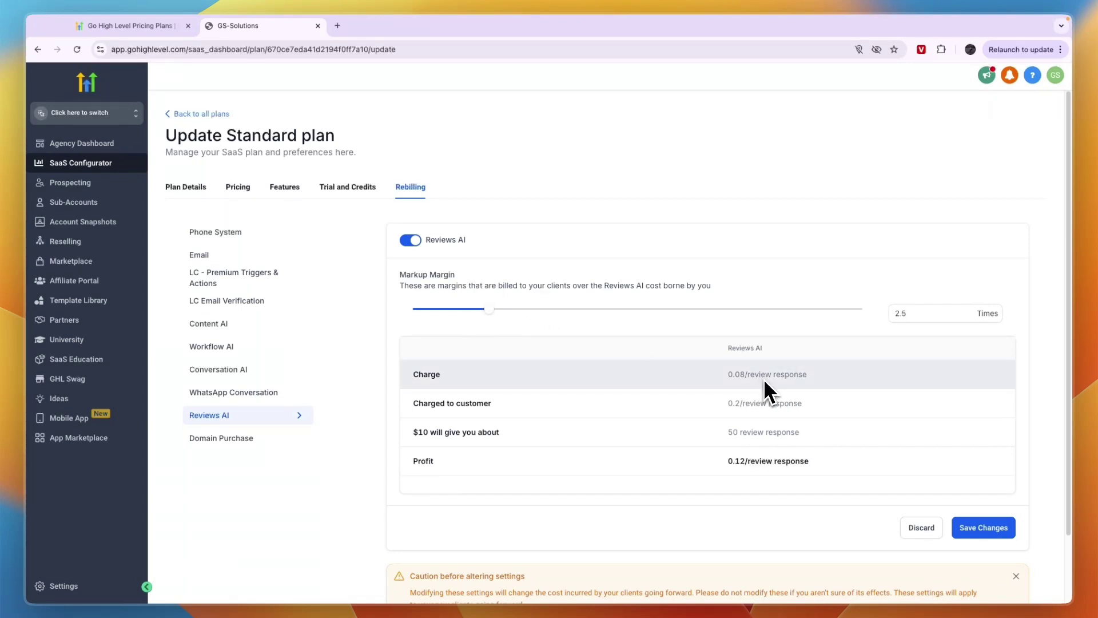
{"action": "left_click_drag", "start_coordinate": [751, 379], "coordinate": [836, 376]}
{"action": "left_click_drag", "start_coordinate": [744, 375], "coordinate": [742, 375]}
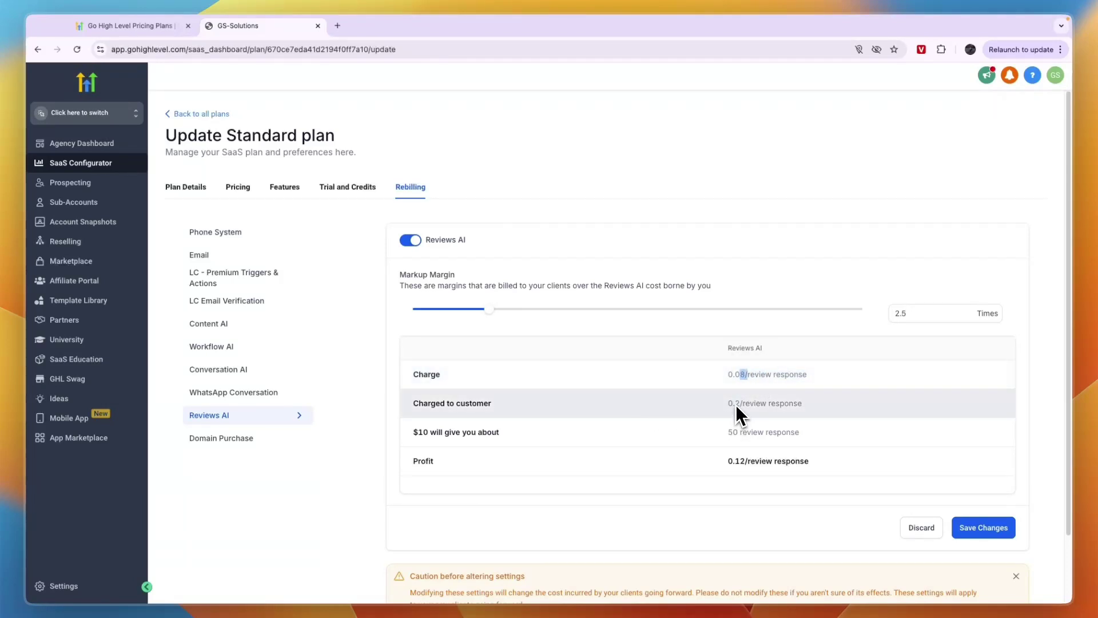
{"action": "left_click", "coordinate": [740, 401]}
{"action": "left_click_drag", "start_coordinate": [723, 375], "coordinate": [836, 391]}
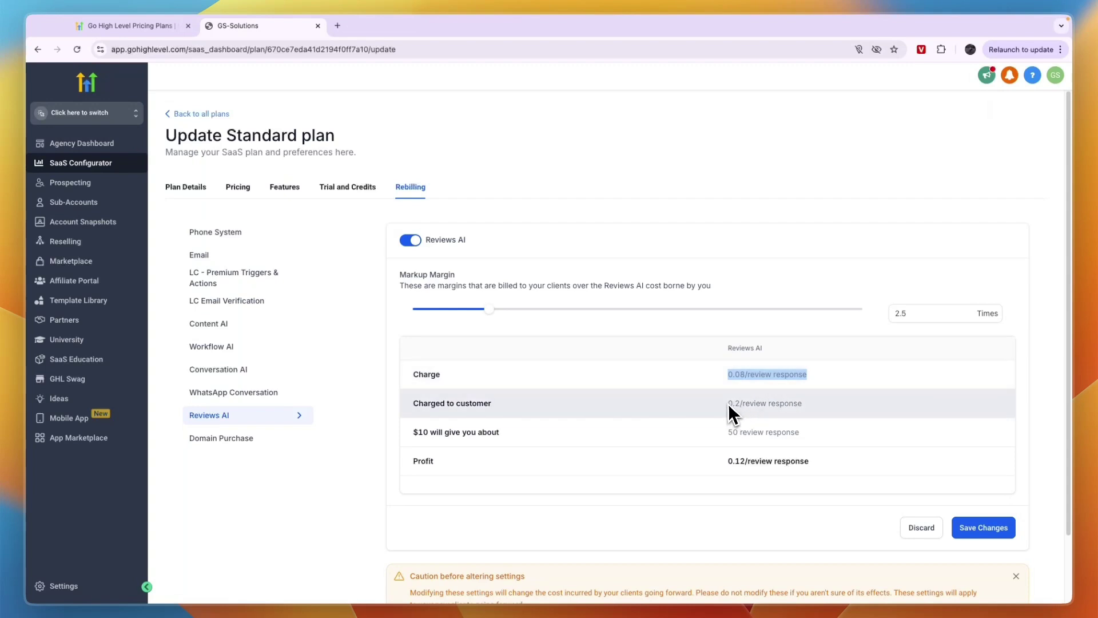
{"action": "mouse_move", "coordinate": [730, 412]}
{"action": "left_mouse_down"}
{"action": "mouse_move", "coordinate": [809, 416]}
{"action": "mouse_move", "coordinate": [749, 418]}
{"action": "left_mouse_up"}
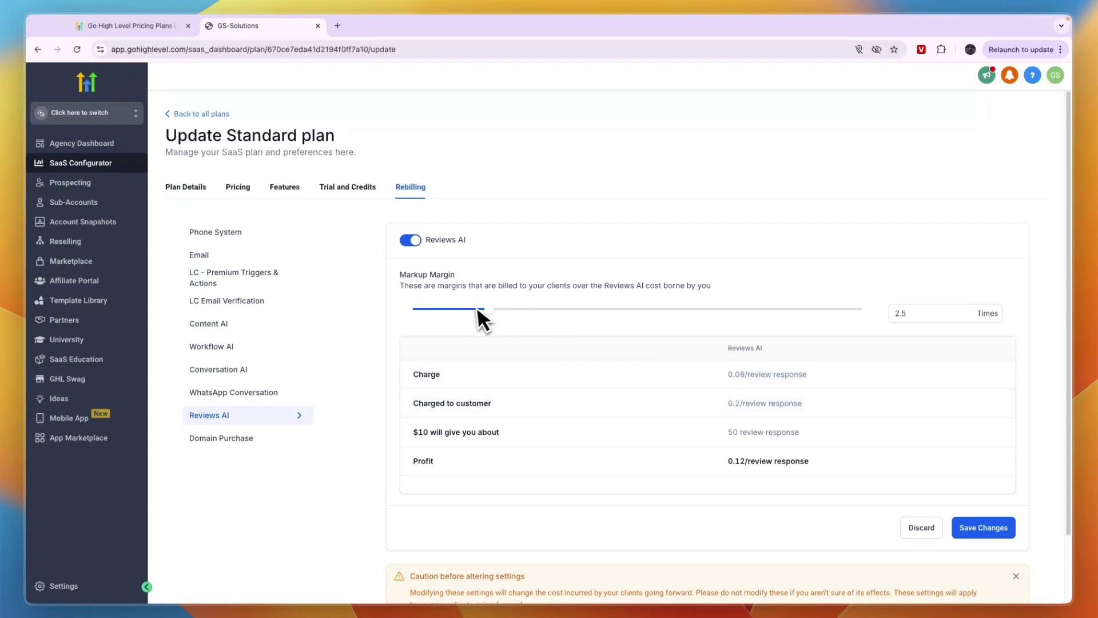
{"action": "left_click_drag", "start_coordinate": [485, 308], "coordinate": [881, 342]}
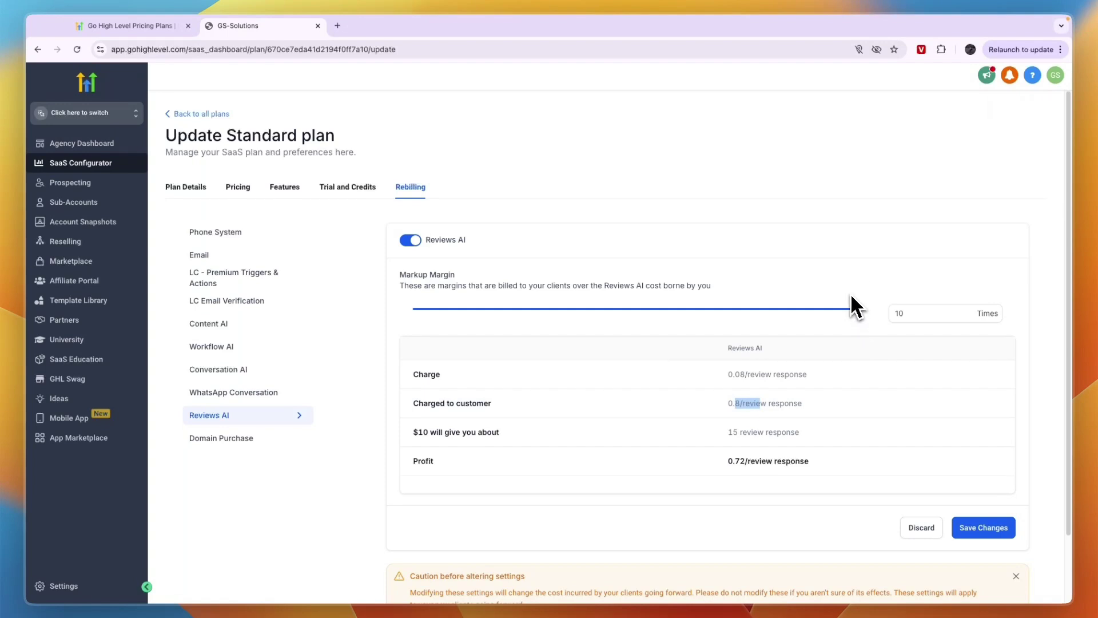
{"action": "left_click_drag", "start_coordinate": [852, 297], "coordinate": [485, 317]}
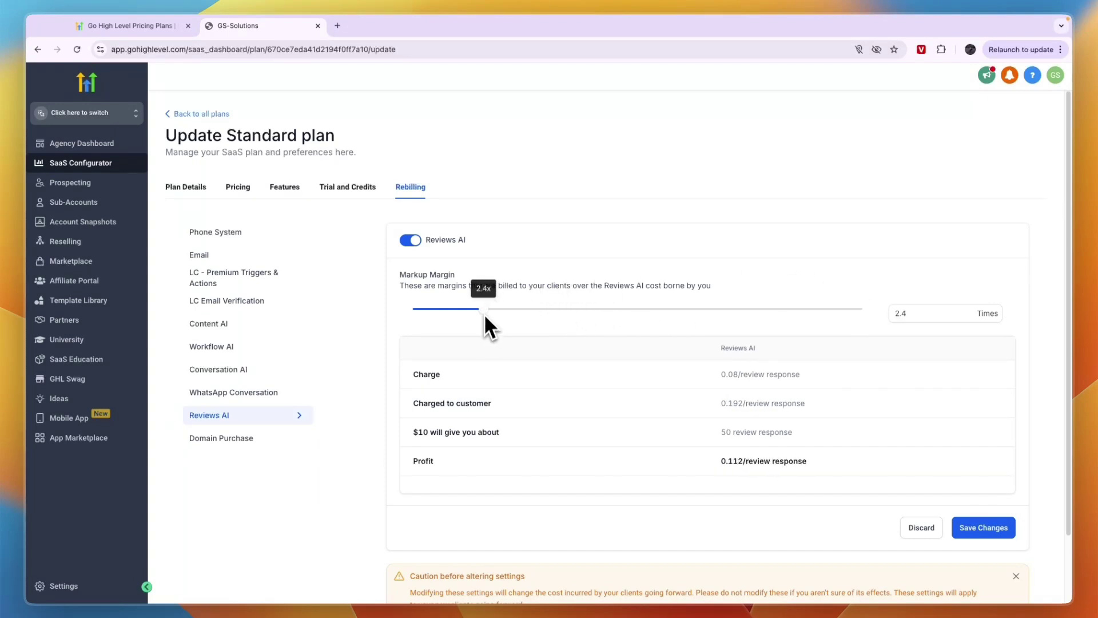
{"action": "scroll", "coordinate": [715, 377], "scroll_direction": "down", "scroll_amount": 3}
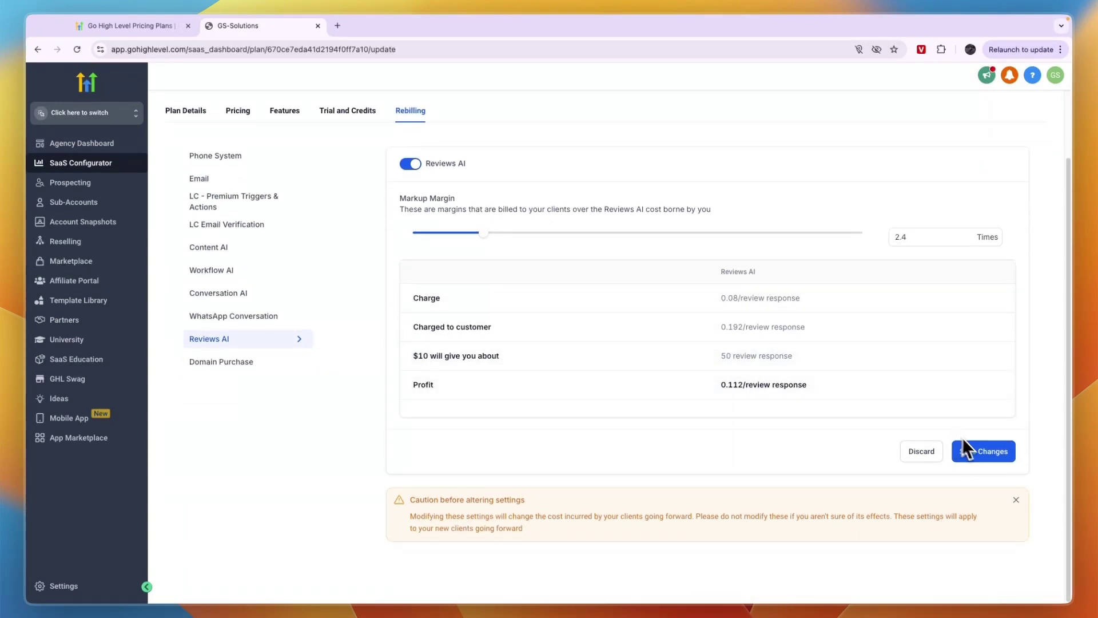
Step: Save the Reviews AI markup and switch on Domain Purchase rebilling
{"action": "left_click", "coordinate": [973, 448]}
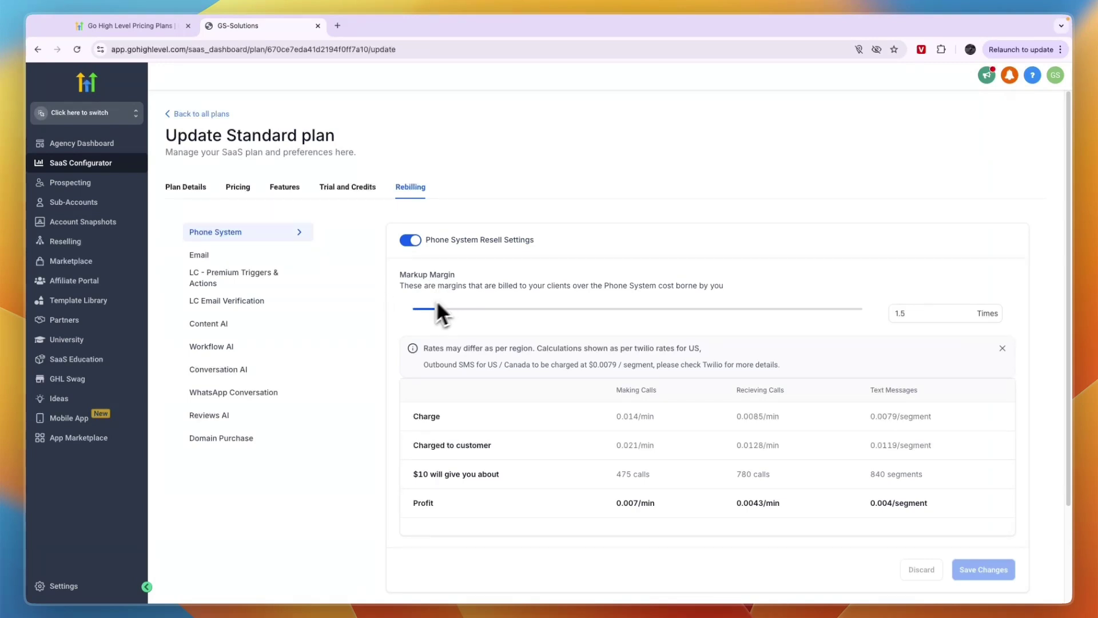
{"action": "left_click", "coordinate": [236, 440]}
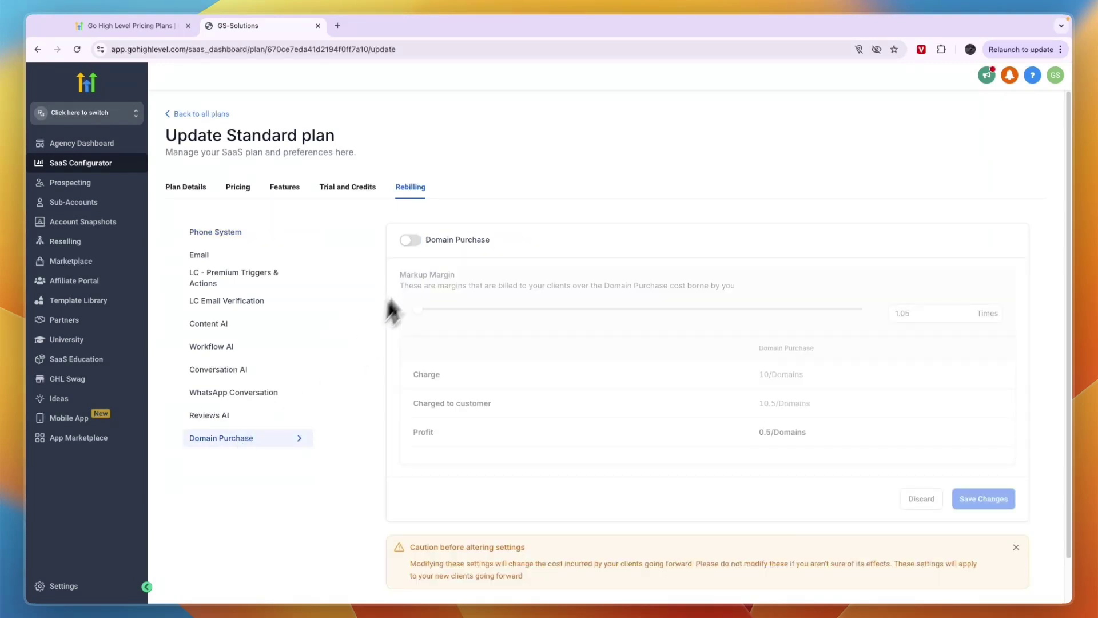
{"action": "left_click", "coordinate": [413, 241]}
{"action": "left_click", "coordinate": [258, 394]}
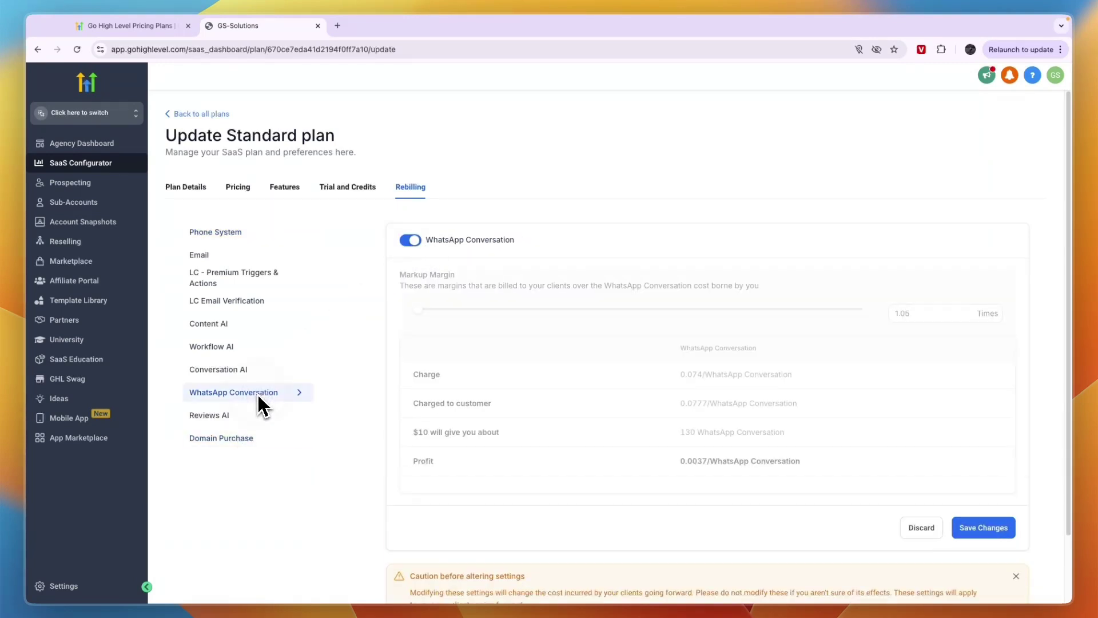
Step: Set the Conversation AI markup to 1.5 times, save, and return to all SaaS plans
{"action": "left_click", "coordinate": [231, 368]}
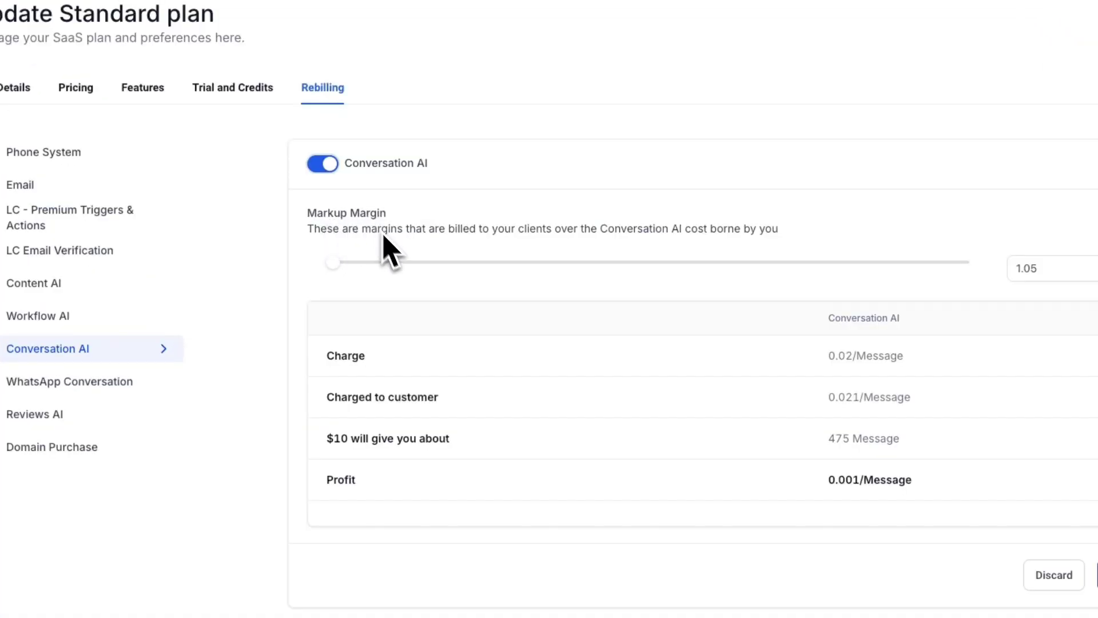
{"action": "left_click_drag", "start_coordinate": [337, 264], "coordinate": [366, 265]}
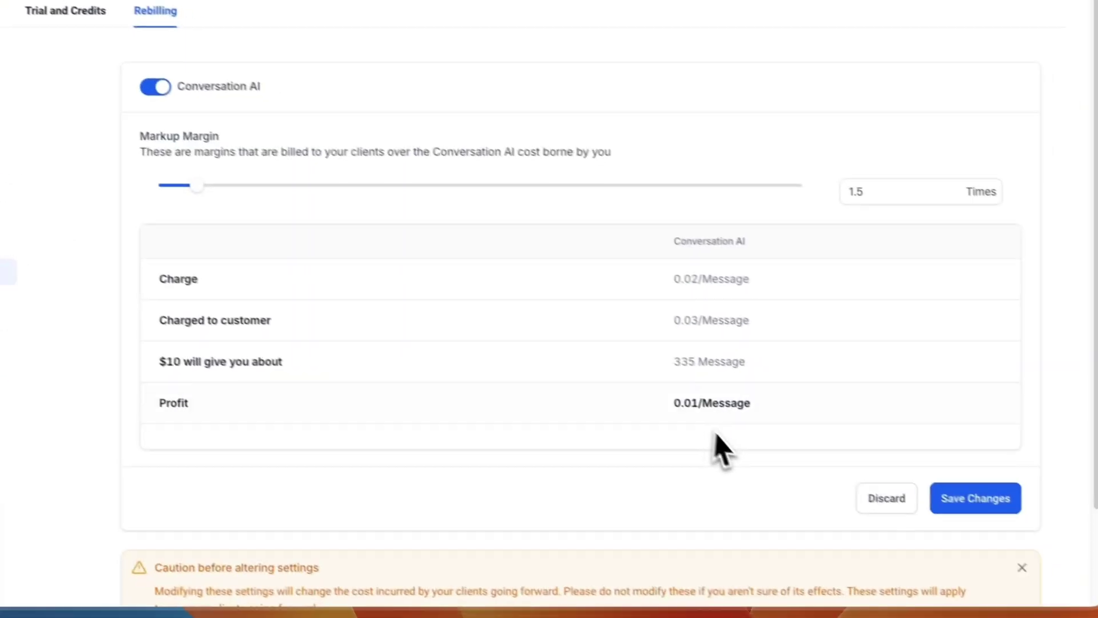
{"action": "left_click_drag", "start_coordinate": [840, 480], "coordinate": [882, 481]}
{"action": "left_click_drag", "start_coordinate": [706, 400], "coordinate": [730, 402]}
{"action": "left_click", "coordinate": [726, 429]}
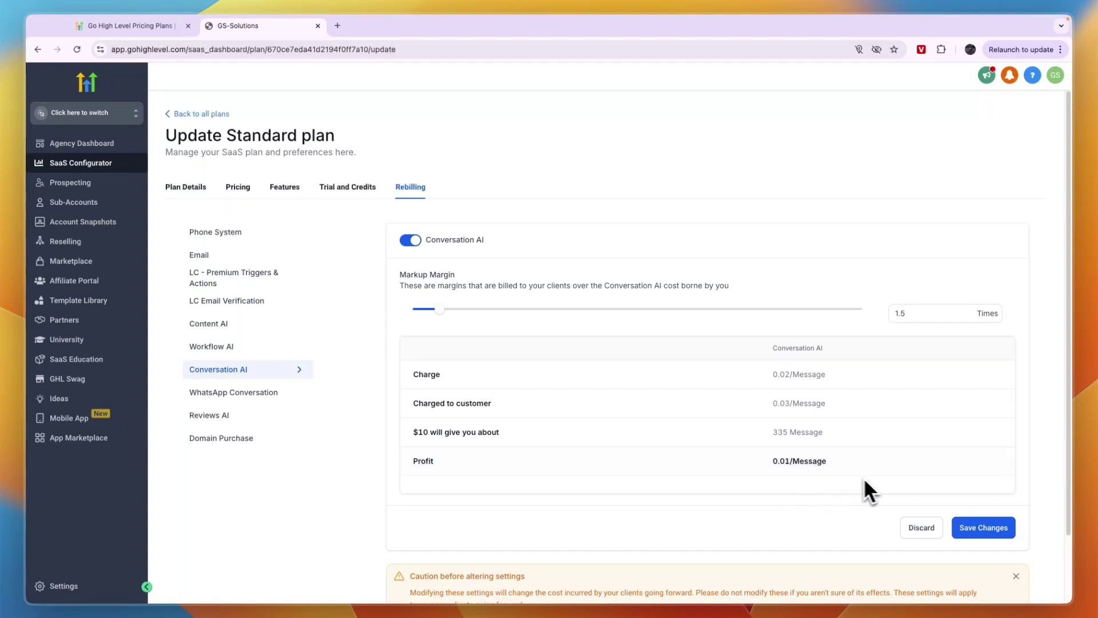
{"action": "left_click", "coordinate": [1014, 531]}
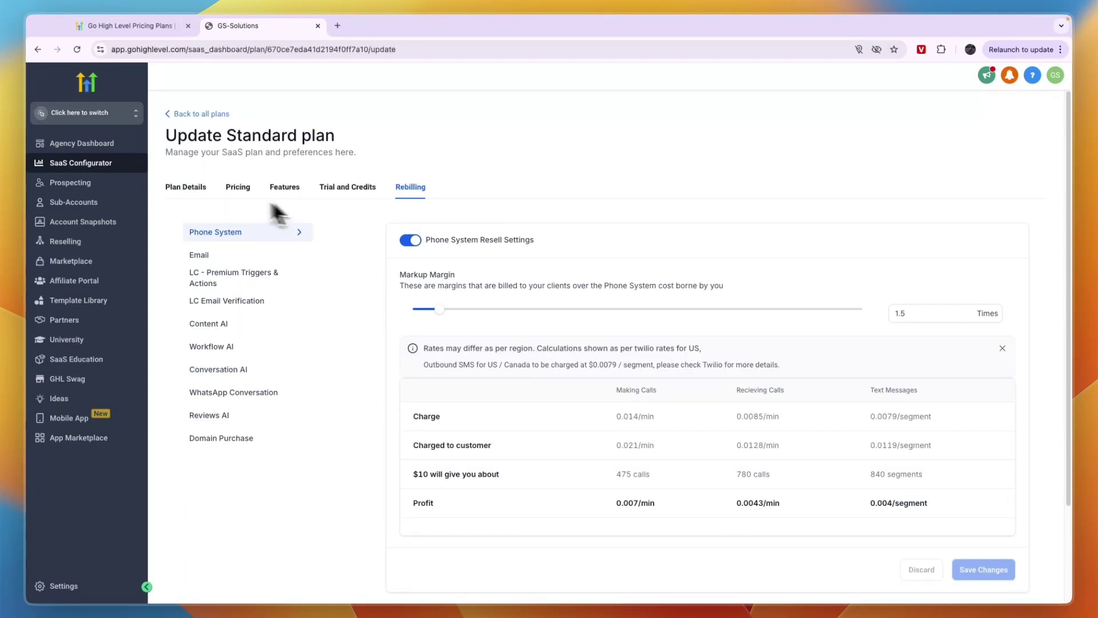
{"action": "left_click", "coordinate": [187, 187]}
{"action": "left_click", "coordinate": [177, 121]}
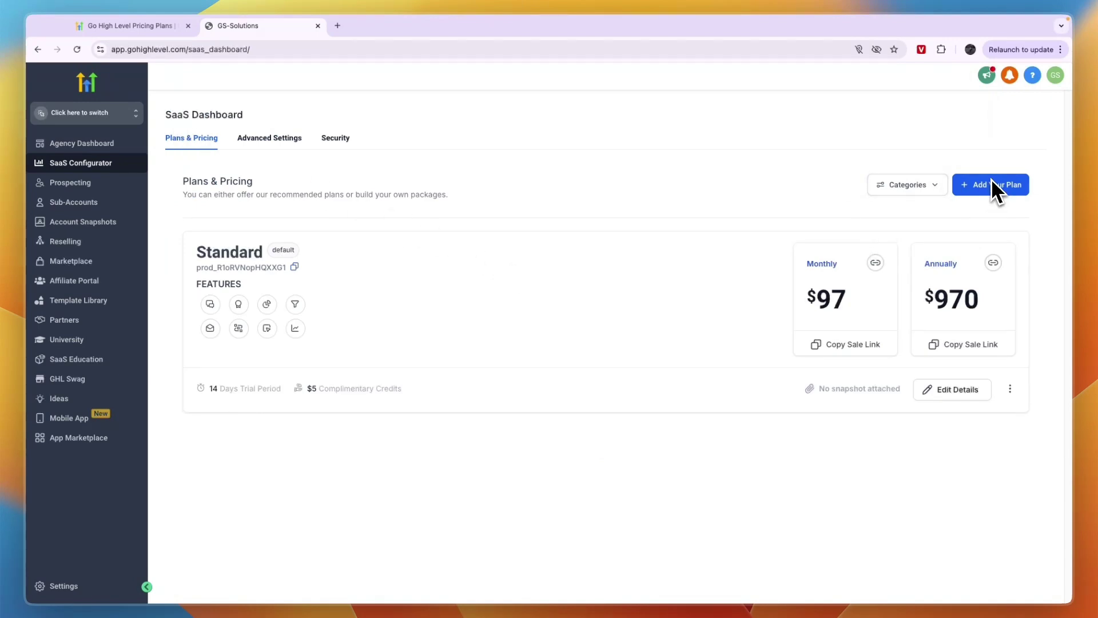
Step: In Advanced Settings, turn on suspension for failed payments and admin subscription cancelling
{"action": "left_click", "coordinate": [281, 144]}
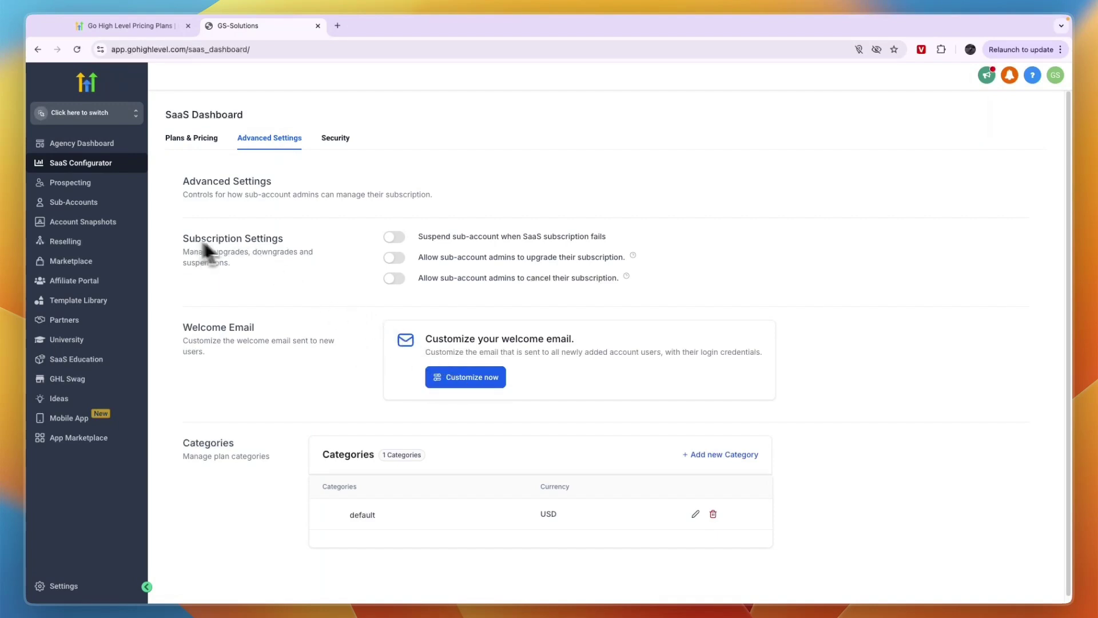
{"action": "left_click_drag", "start_coordinate": [420, 237], "coordinate": [673, 248]}
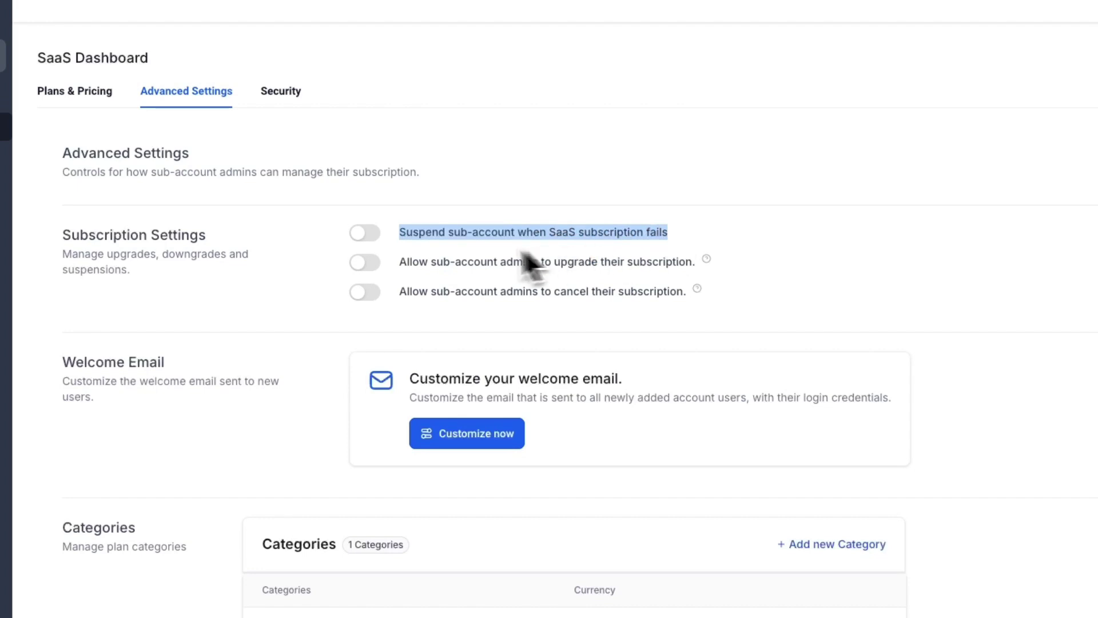
{"action": "left_click", "coordinate": [364, 237]}
{"action": "left_click", "coordinate": [522, 301]}
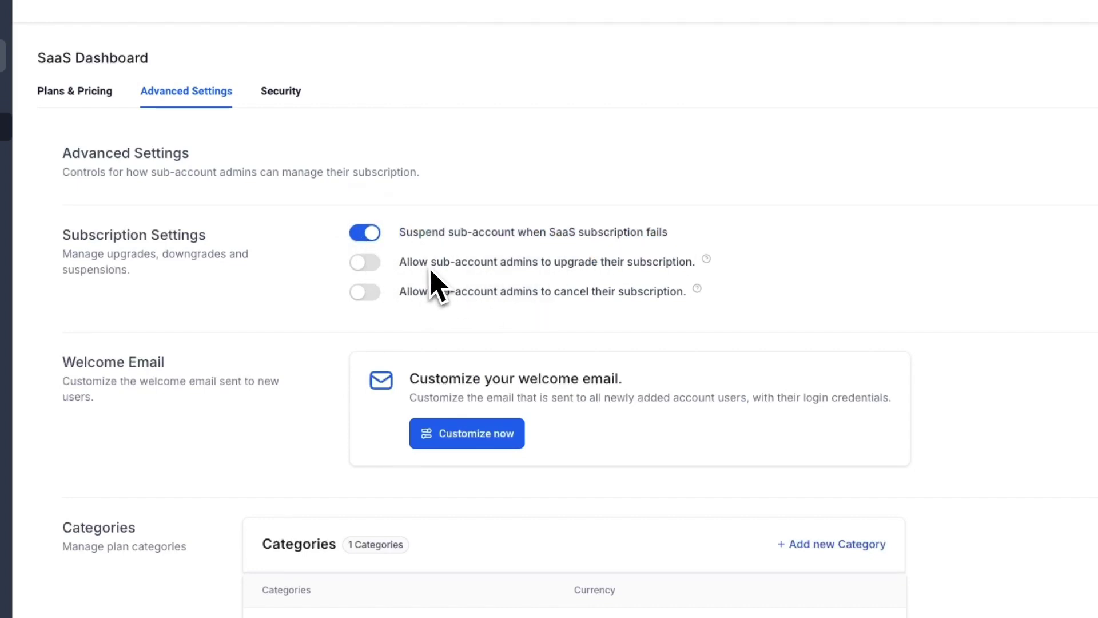
{"action": "left_click_drag", "start_coordinate": [400, 261], "coordinate": [408, 264]}
{"action": "left_click_drag", "start_coordinate": [528, 262], "coordinate": [662, 269]}
{"action": "left_click", "coordinate": [515, 292]}
{"action": "left_click_drag", "start_coordinate": [499, 293], "coordinate": [540, 304]}
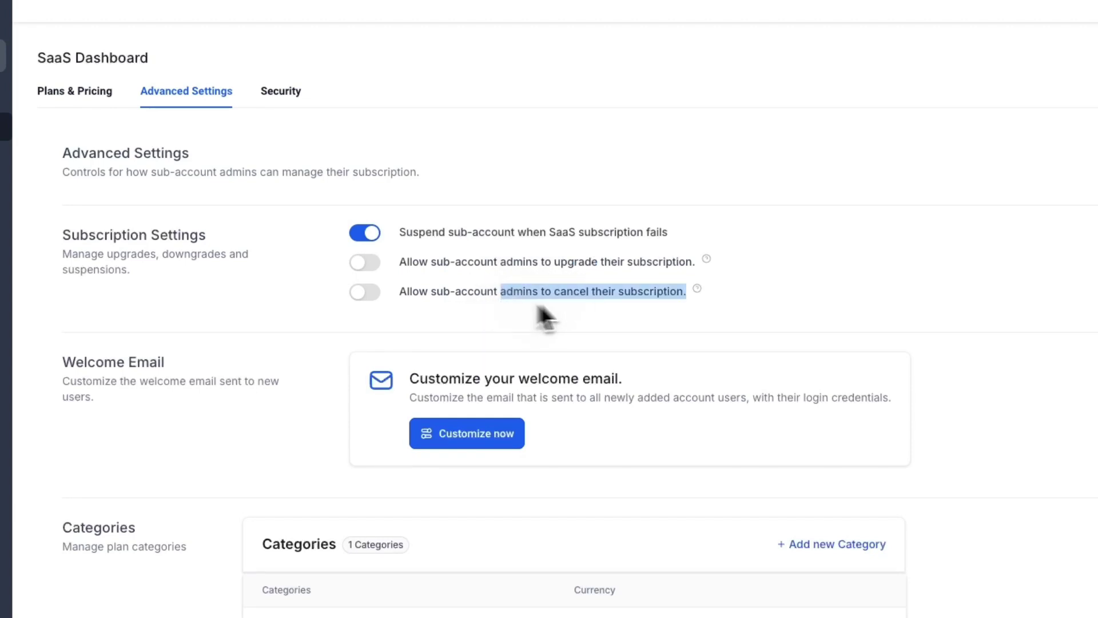
{"action": "left_click", "coordinate": [619, 302]}
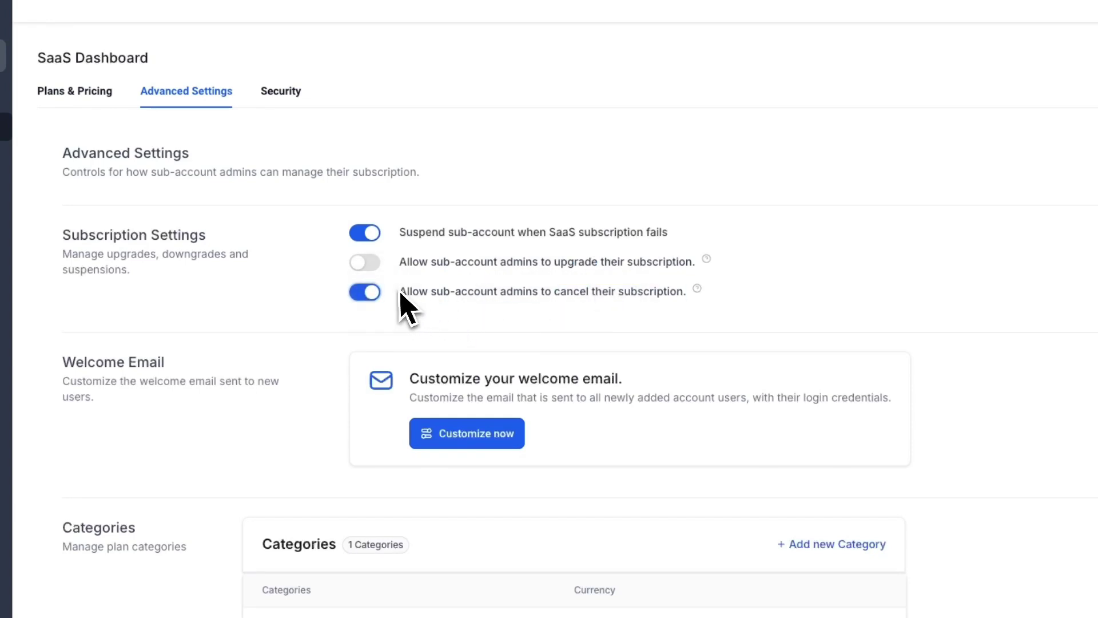
{"action": "left_click_drag", "start_coordinate": [399, 292], "coordinate": [680, 296]}
{"action": "left_click", "coordinate": [682, 299]}
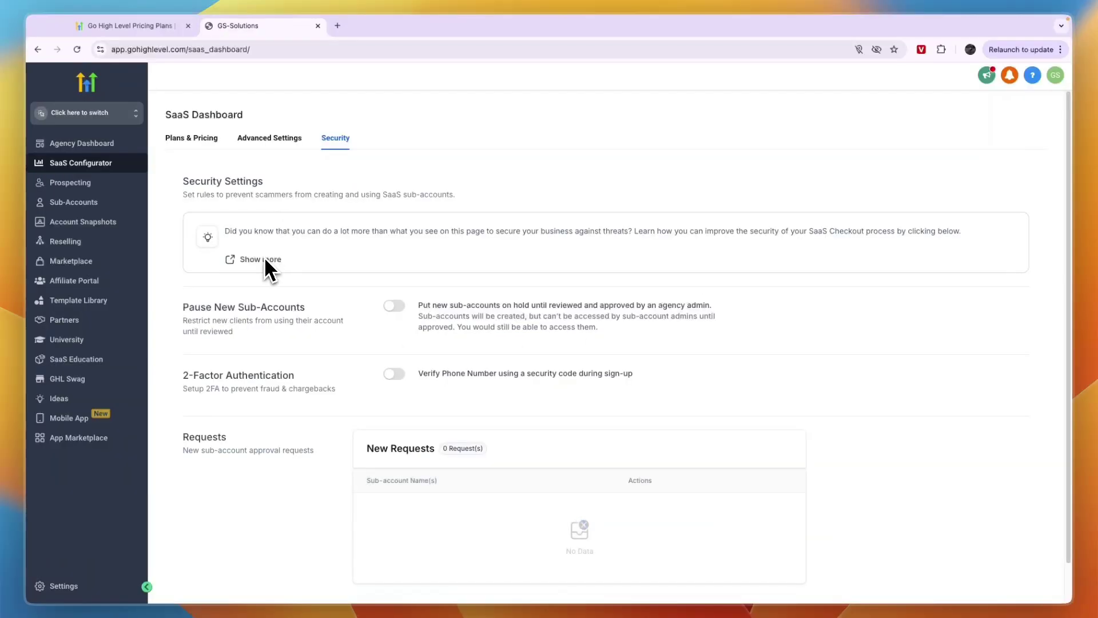
Step: Turn on the 2-Factor Authentication phone check for sign-ups and go back to Plans & Pricing
{"action": "scroll", "coordinate": [428, 311], "scroll_direction": "down", "scroll_amount": 1}
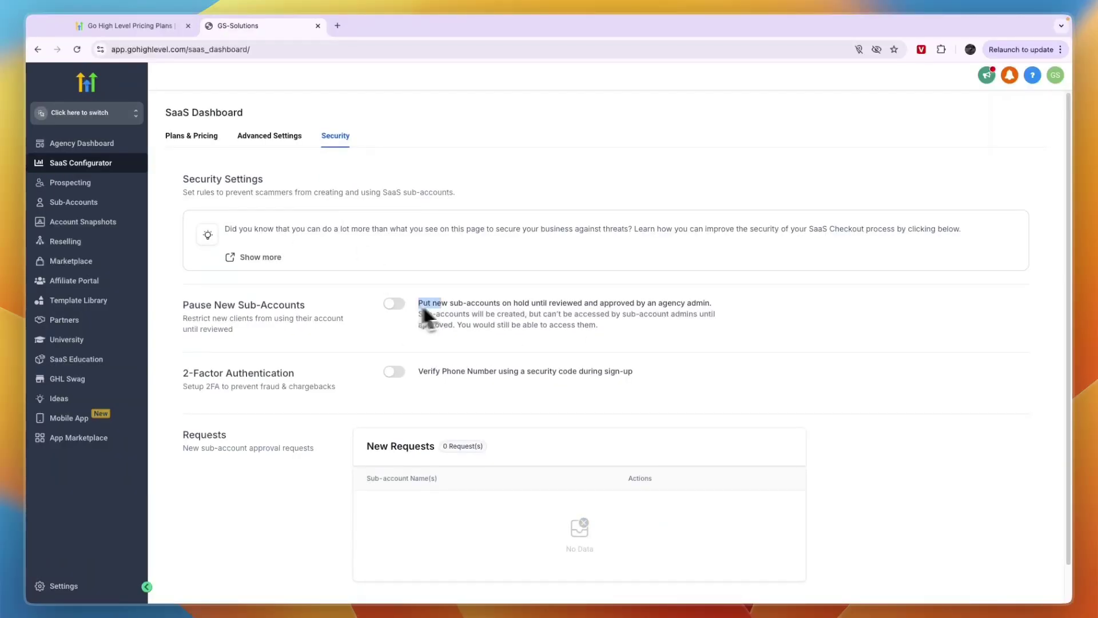
{"action": "left_click_drag", "start_coordinate": [547, 305], "coordinate": [714, 305]}
{"action": "left_click", "coordinate": [714, 304]}
{"action": "left_click_drag", "start_coordinate": [425, 373], "coordinate": [603, 379]}
{"action": "left_click", "coordinate": [620, 395]}
{"action": "left_click_drag", "start_coordinate": [232, 389], "coordinate": [289, 393]}
{"action": "left_click", "coordinate": [394, 372]}
{"action": "left_click", "coordinate": [181, 137]}
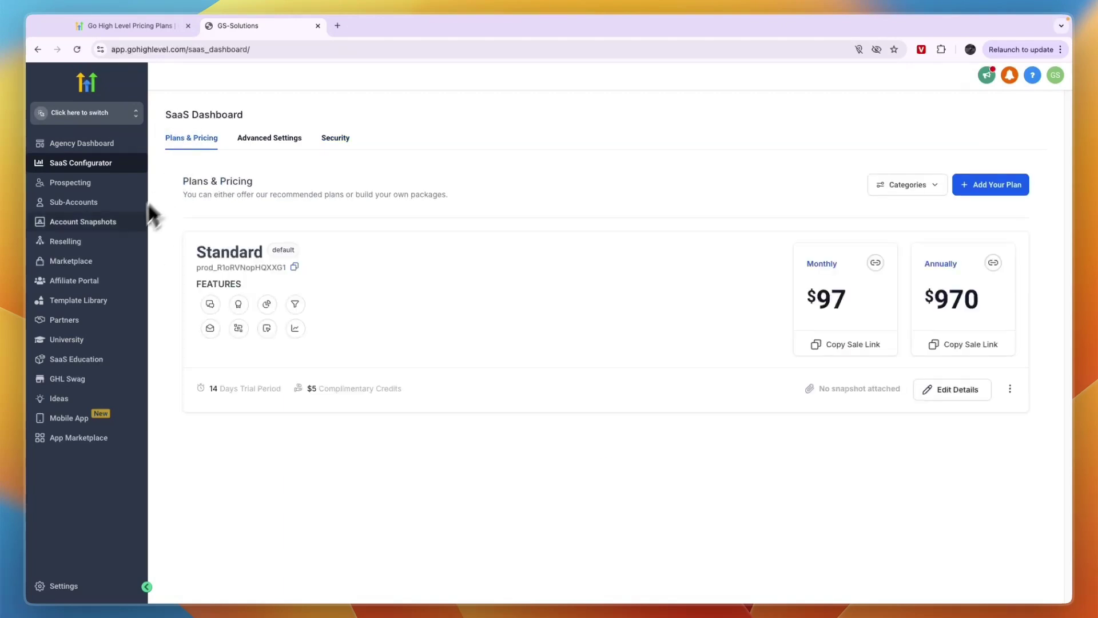
Step: On the Reselling page, raise the WordPress resale price to $18.99 for an $8.99 profit
{"action": "left_click", "coordinate": [69, 242]}
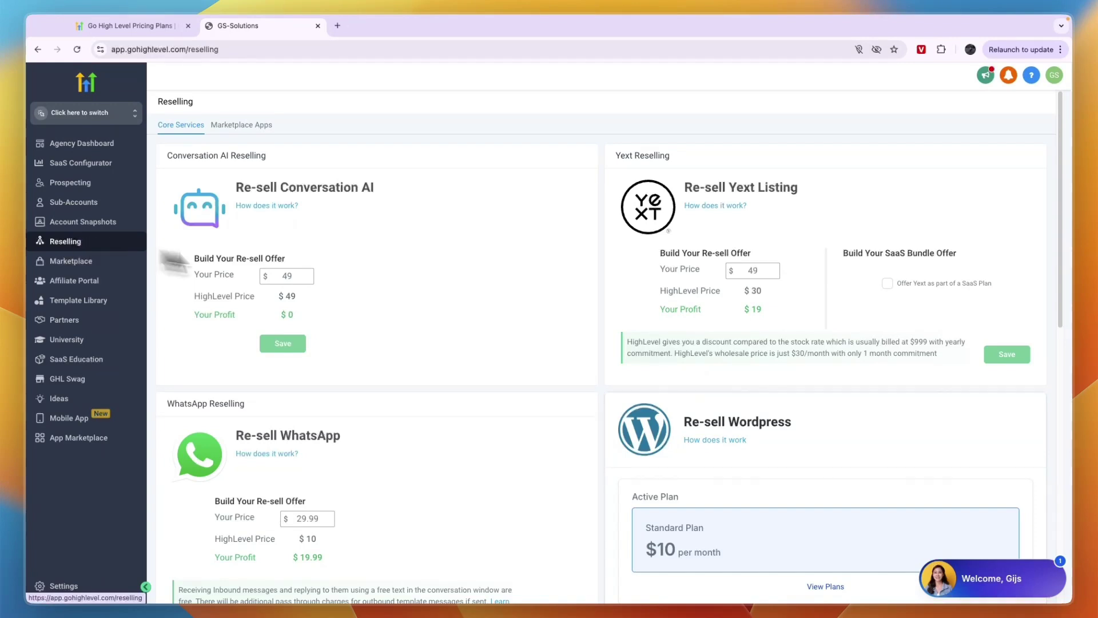
{"action": "left_click", "coordinate": [294, 206]}
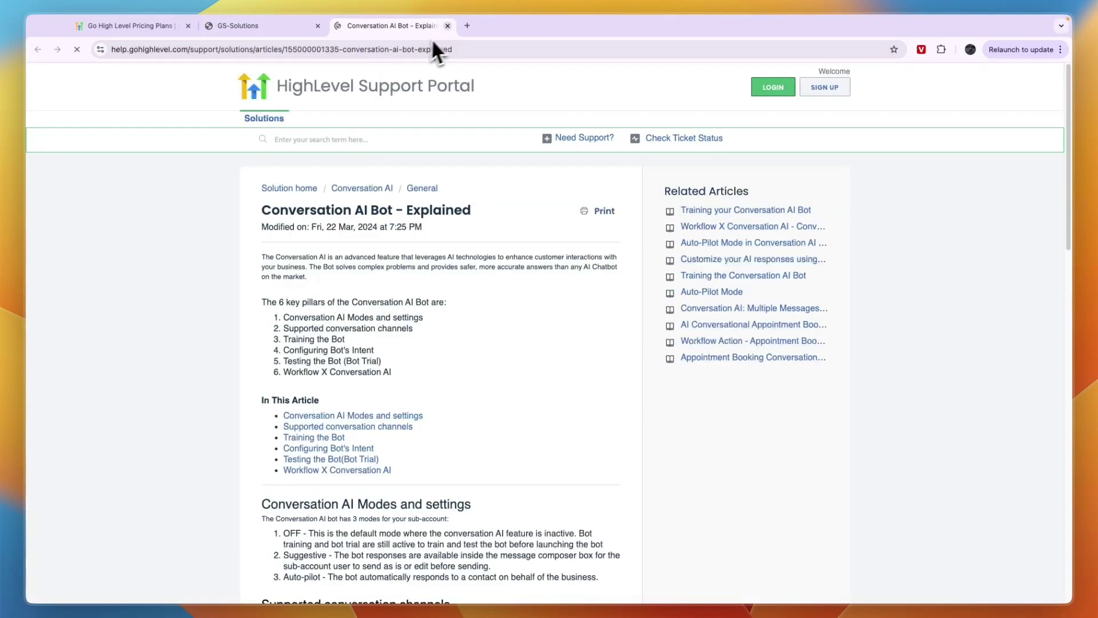
{"action": "left_click", "coordinate": [448, 26]}
{"action": "scroll", "coordinate": [616, 216], "scroll_direction": "down", "scroll_amount": 3}
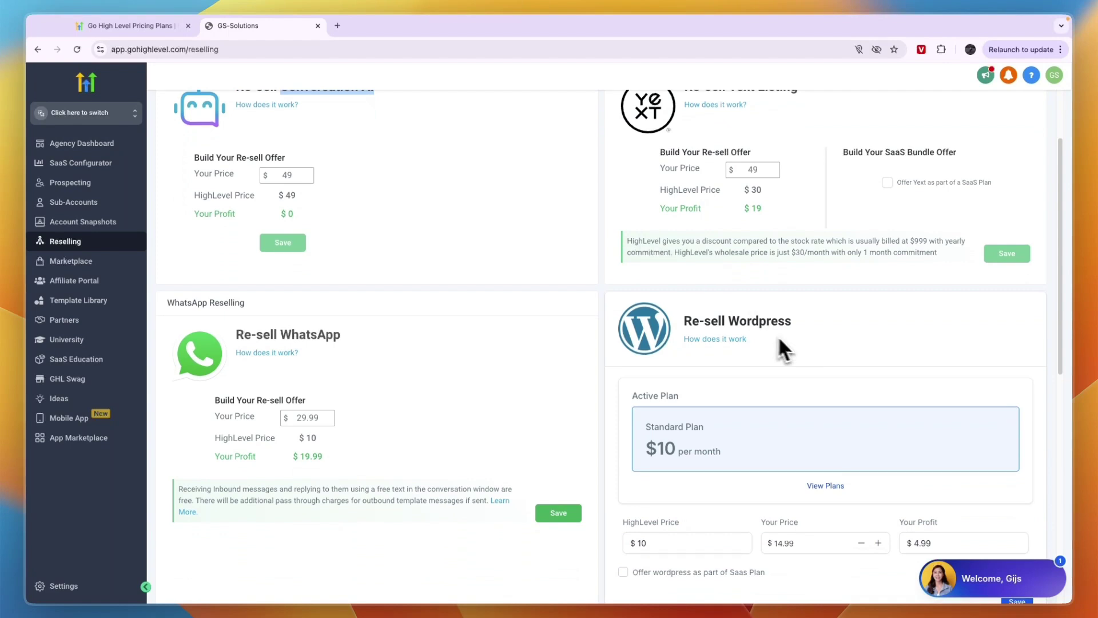
{"action": "scroll", "coordinate": [772, 343], "scroll_direction": "down", "scroll_amount": 3}
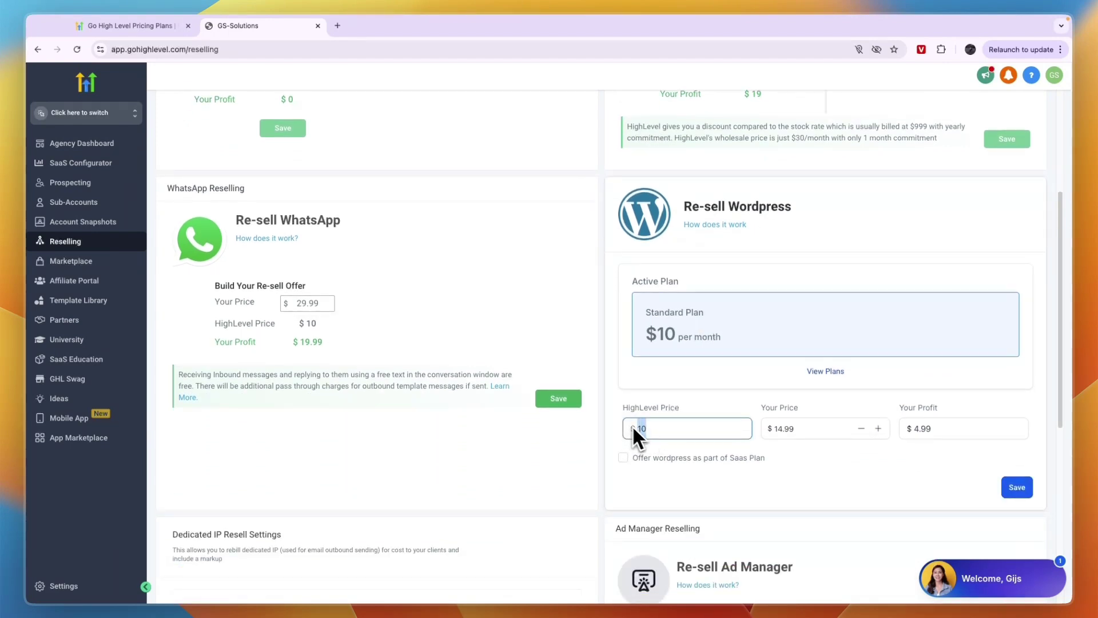
{"action": "left_click", "coordinate": [878, 428]}
{"action": "left_click", "coordinate": [878, 429]}
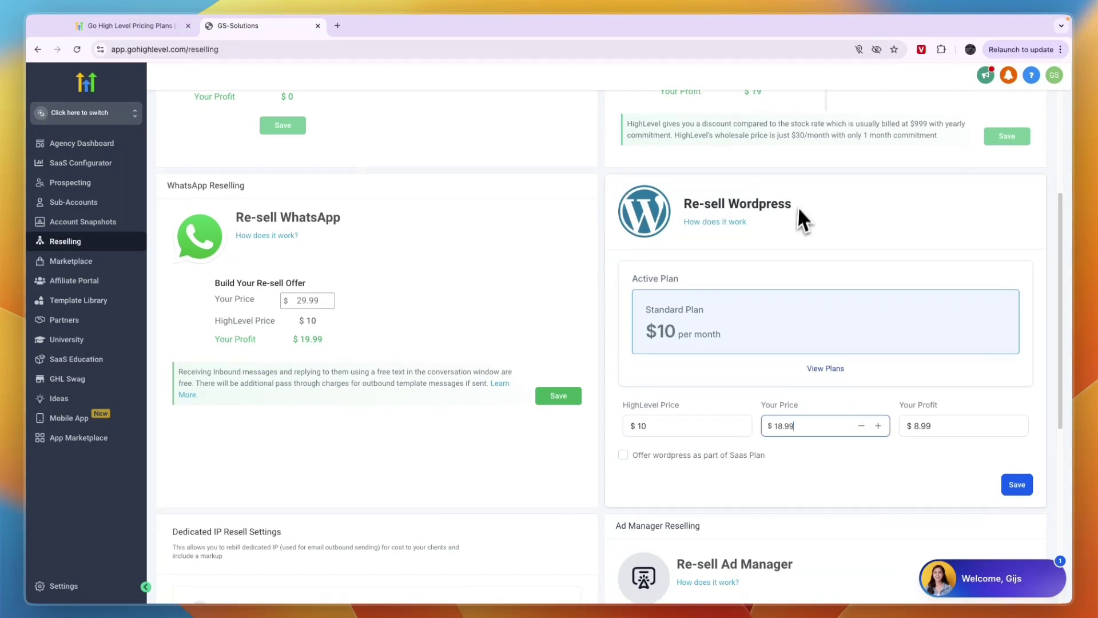
{"action": "scroll", "coordinate": [858, 309], "scroll_direction": "down", "scroll_amount": 1}
{"action": "scroll", "coordinate": [830, 409], "scroll_direction": "down", "scroll_amount": 2}
{"action": "scroll", "coordinate": [629, 332], "scroll_direction": "down", "scroll_amount": 5}
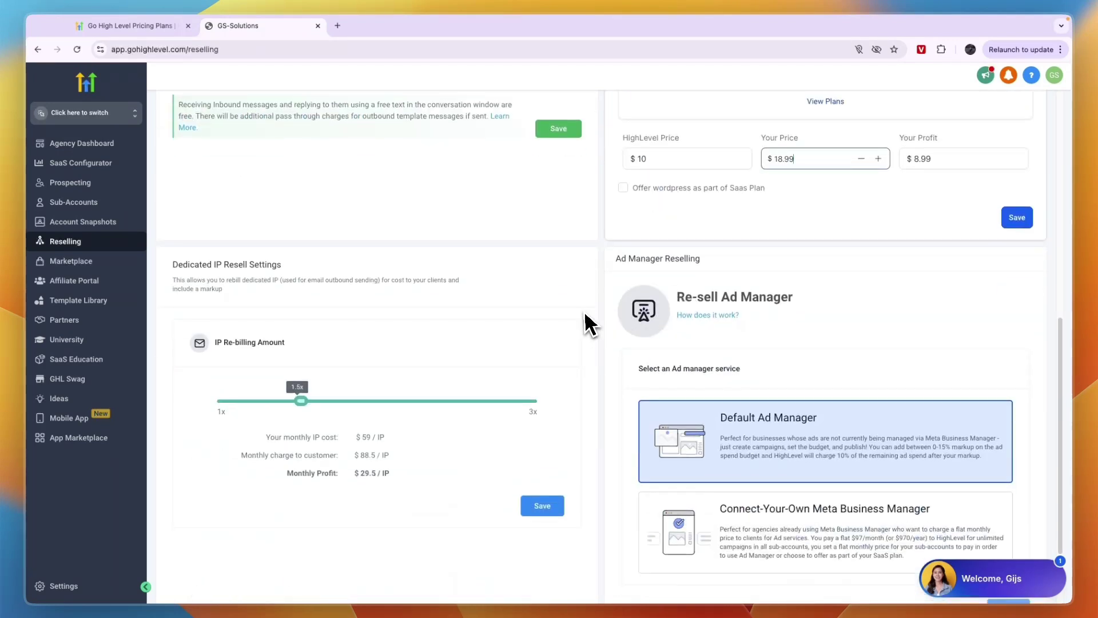
{"action": "scroll", "coordinate": [572, 343], "scroll_direction": "down", "scroll_amount": 3}
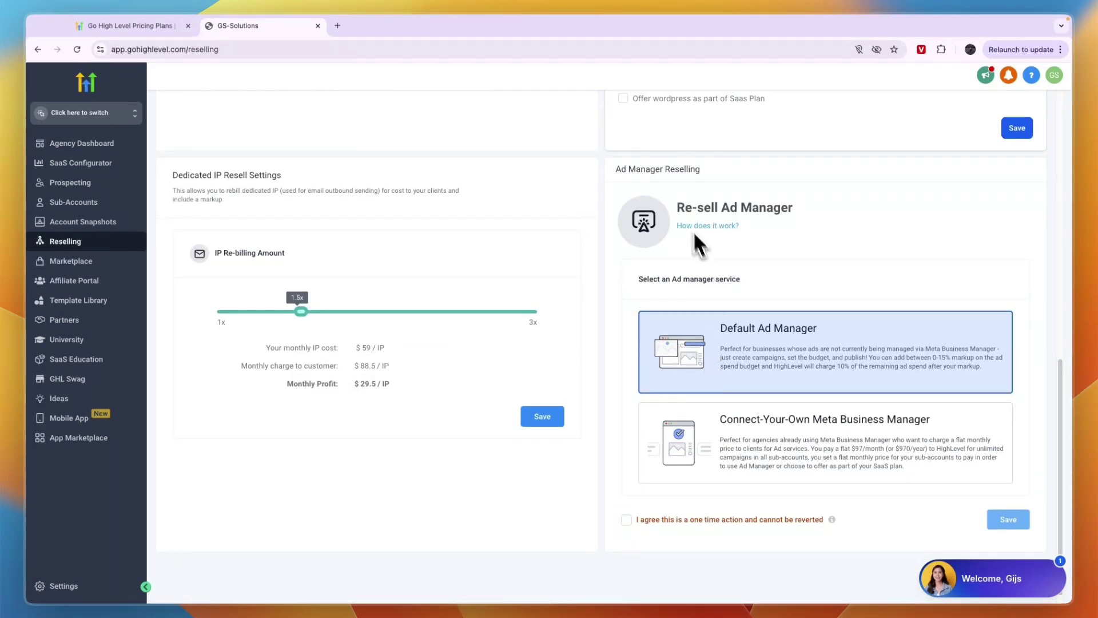
{"action": "scroll", "coordinate": [721, 246], "scroll_direction": "down", "scroll_amount": 1}
{"action": "scroll", "coordinate": [685, 243], "scroll_direction": "up", "scroll_amount": 6}
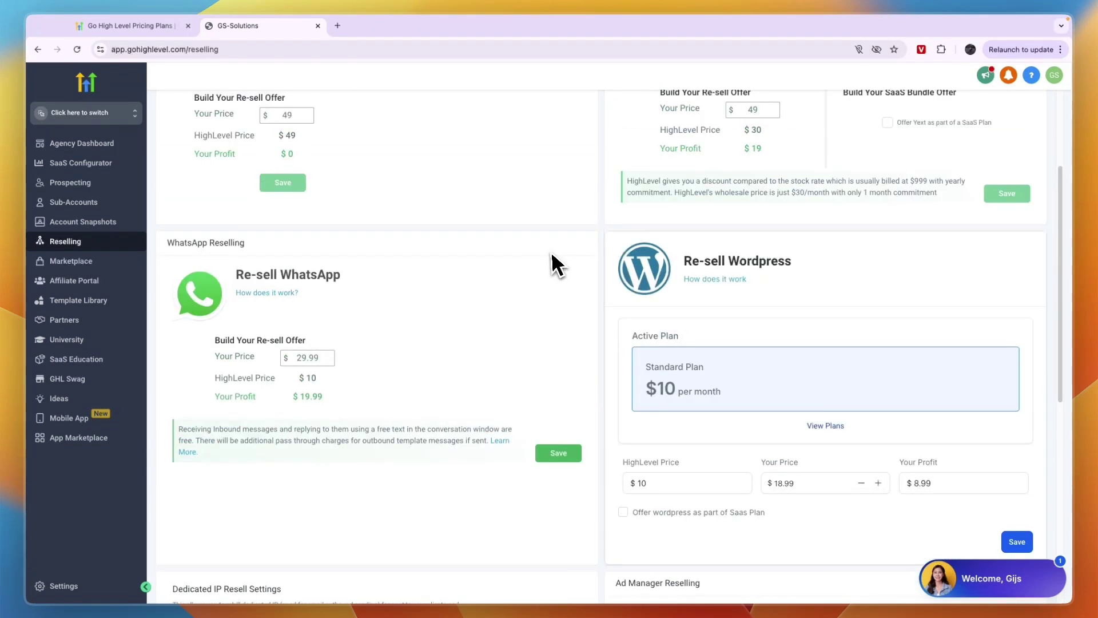
Step: Page through the Marketplace Apps list to pages 2, 5 and 7, then open the first app's website
{"action": "left_click", "coordinate": [252, 126]}
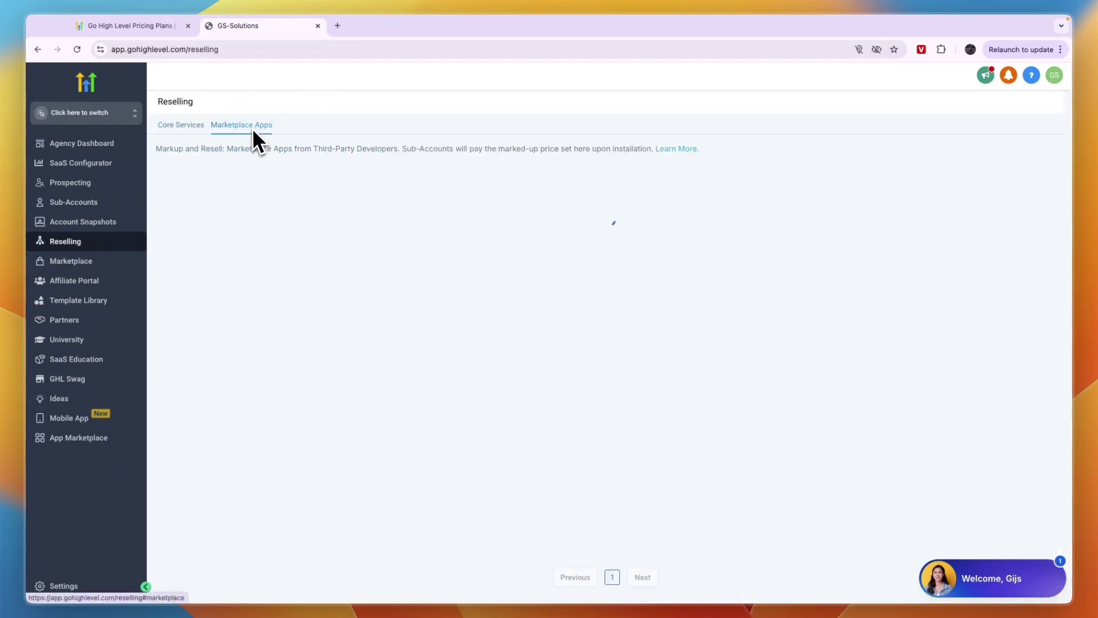
{"action": "scroll", "coordinate": [424, 186], "scroll_direction": "down", "scroll_amount": 1}
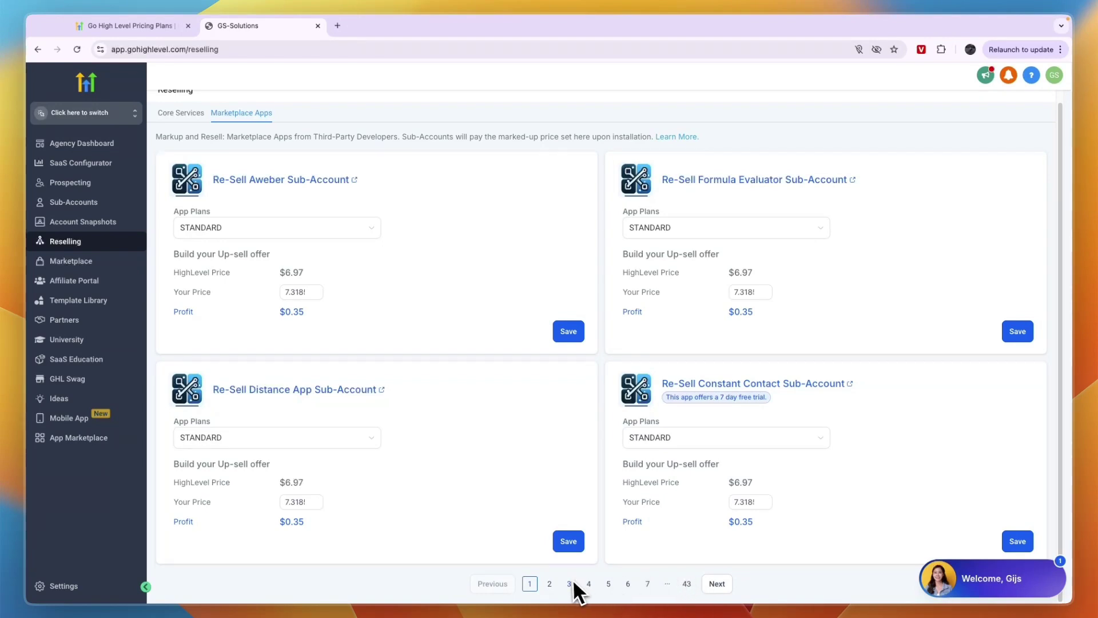
{"action": "left_click", "coordinate": [546, 584]}
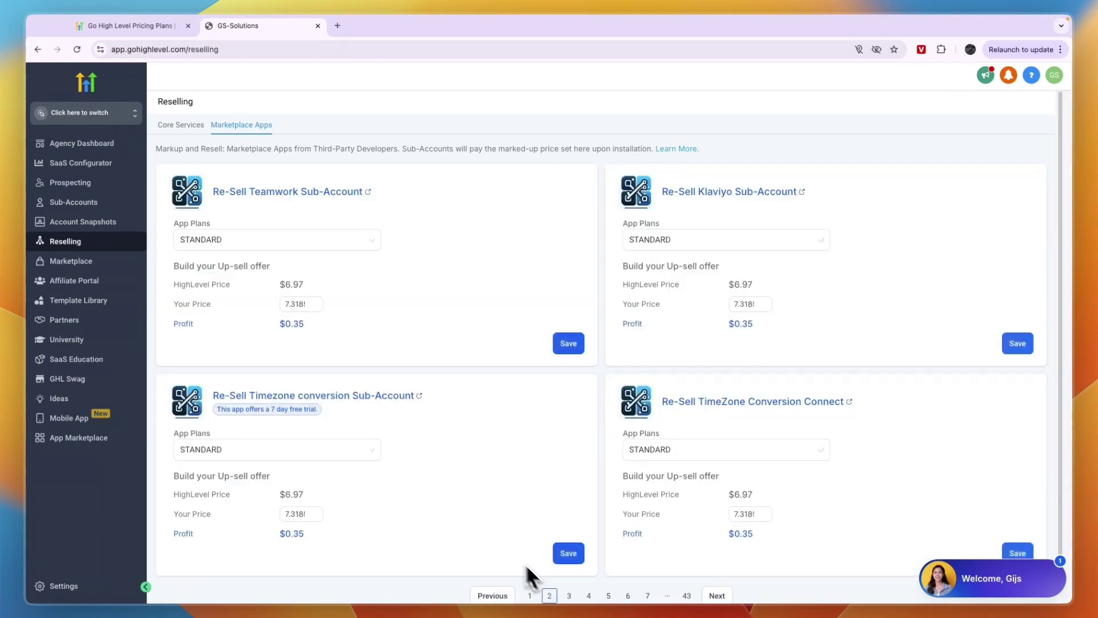
{"action": "scroll", "coordinate": [486, 536], "scroll_direction": "down", "scroll_amount": 1}
{"action": "left_click", "coordinate": [606, 583]}
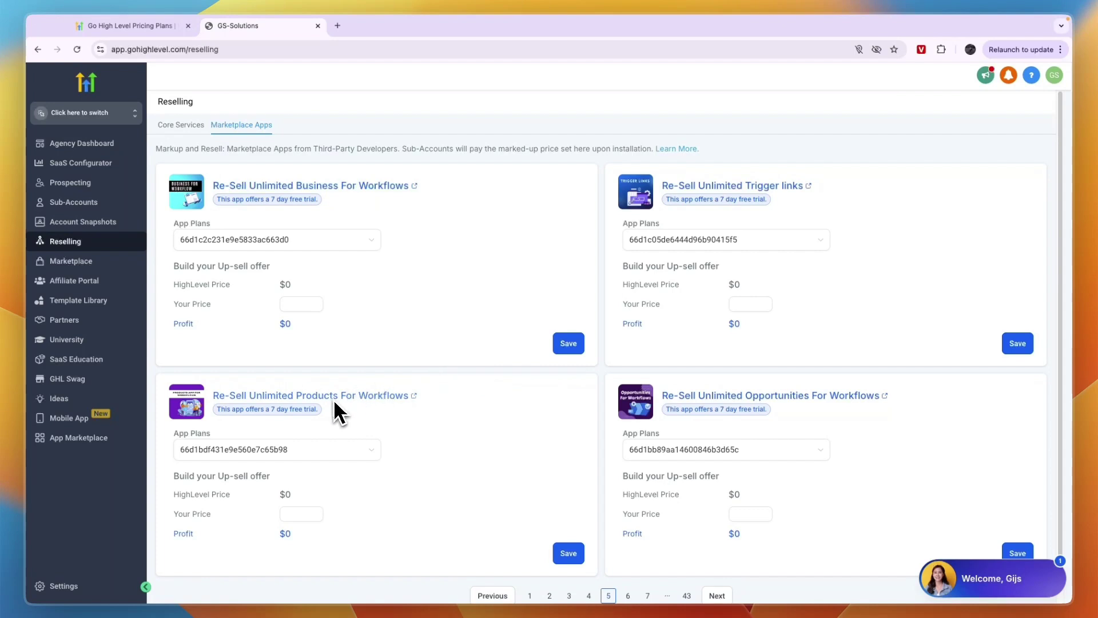
{"action": "left_click", "coordinate": [648, 595]}
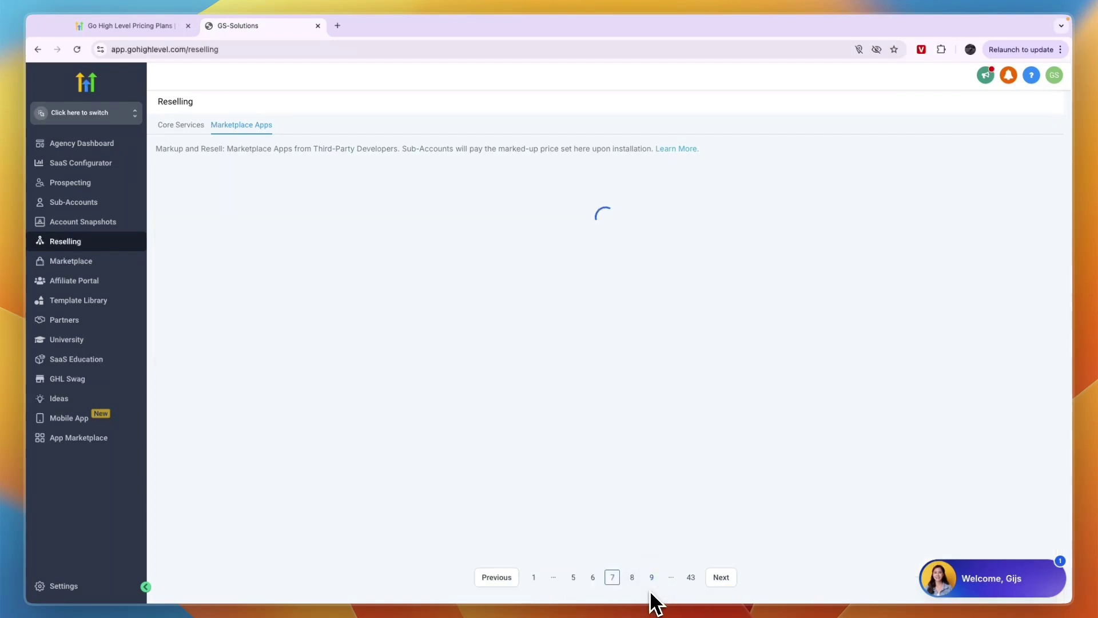
{"action": "left_click", "coordinate": [350, 187]}
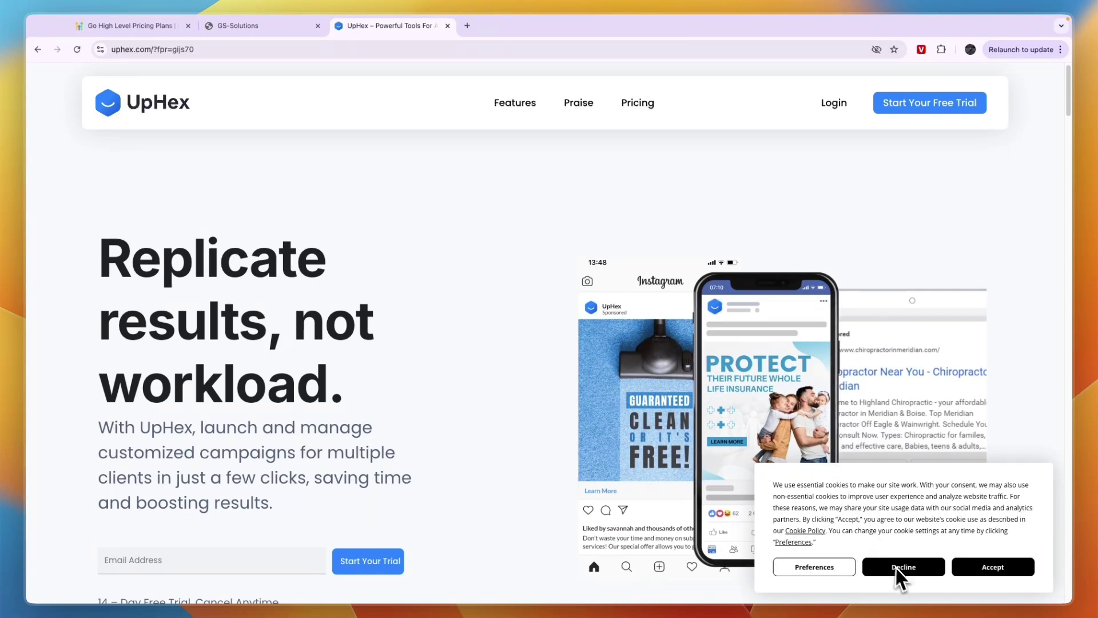
Step: Decline the UpHex site's cookies and scroll through its page
{"action": "left_click", "coordinate": [899, 568]}
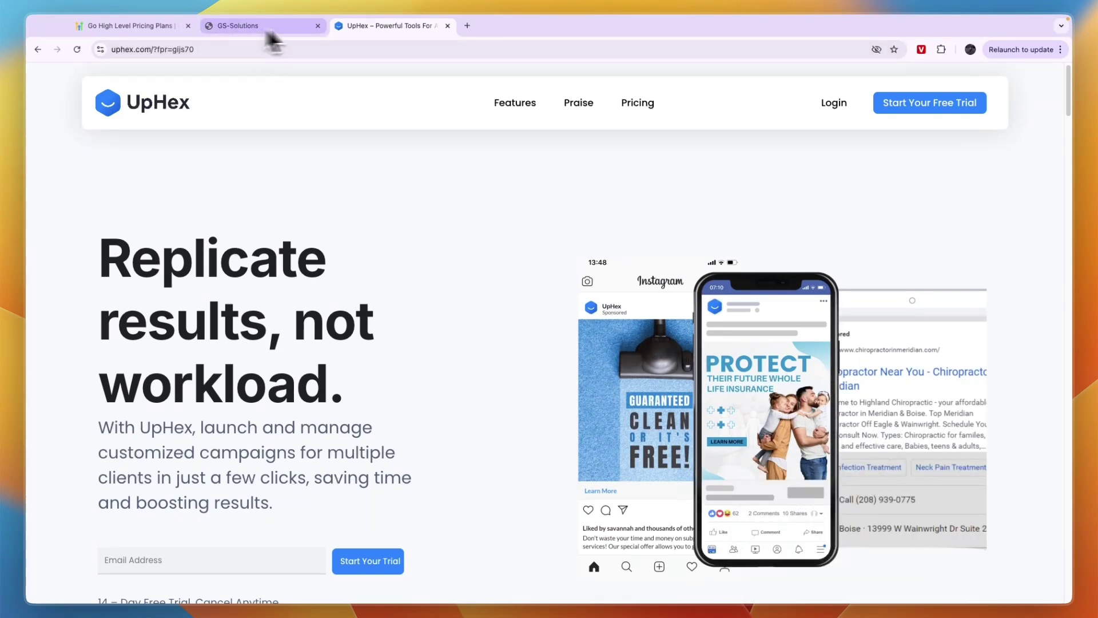
{"action": "scroll", "coordinate": [481, 261], "scroll_direction": "down", "scroll_amount": 1}
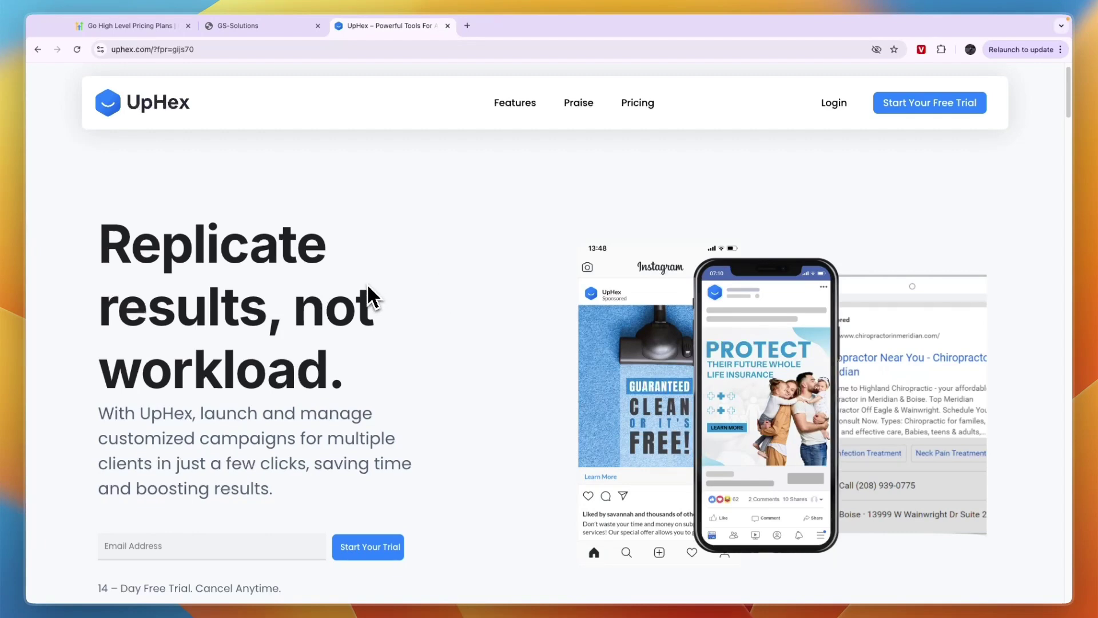
{"action": "scroll", "coordinate": [509, 424], "scroll_direction": "down", "scroll_amount": 3}
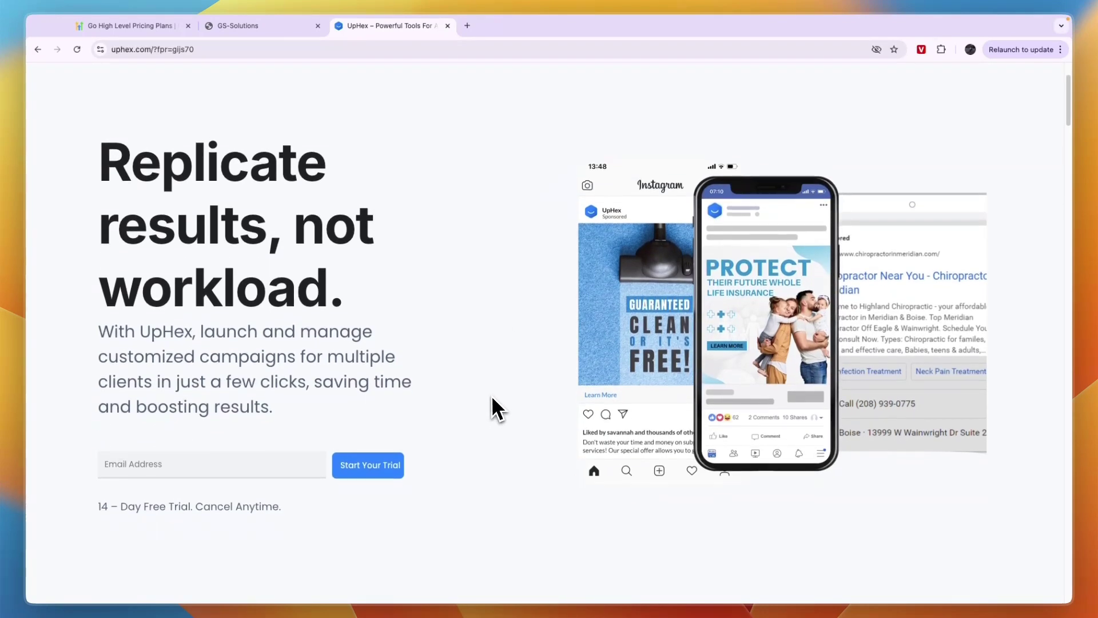
{"action": "scroll", "coordinate": [493, 405], "scroll_direction": "up", "scroll_amount": 3}
Step: Glance at the Reselling page again, then switch back to the UpHex tab with Ctrl+Tab
{"action": "left_click", "coordinate": [261, 28]}
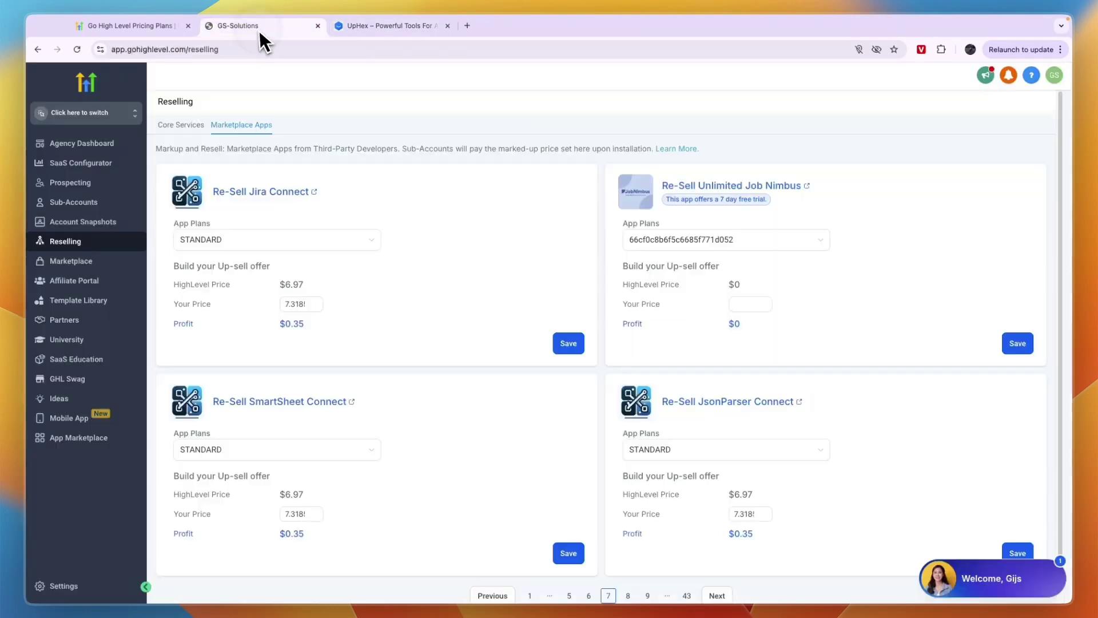
{"action": "scroll", "coordinate": [458, 289], "scroll_direction": "down", "scroll_amount": 1}
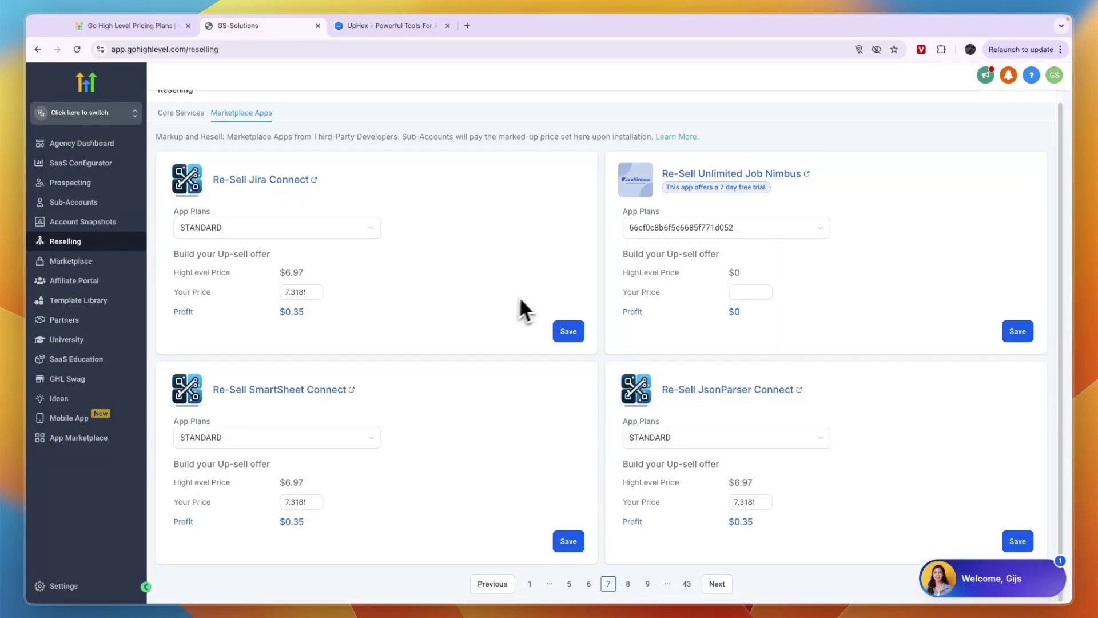
{"action": "scroll", "coordinate": [535, 278], "scroll_direction": "up", "scroll_amount": 1}
{"action": "key", "text": "ctrl+Tab"}
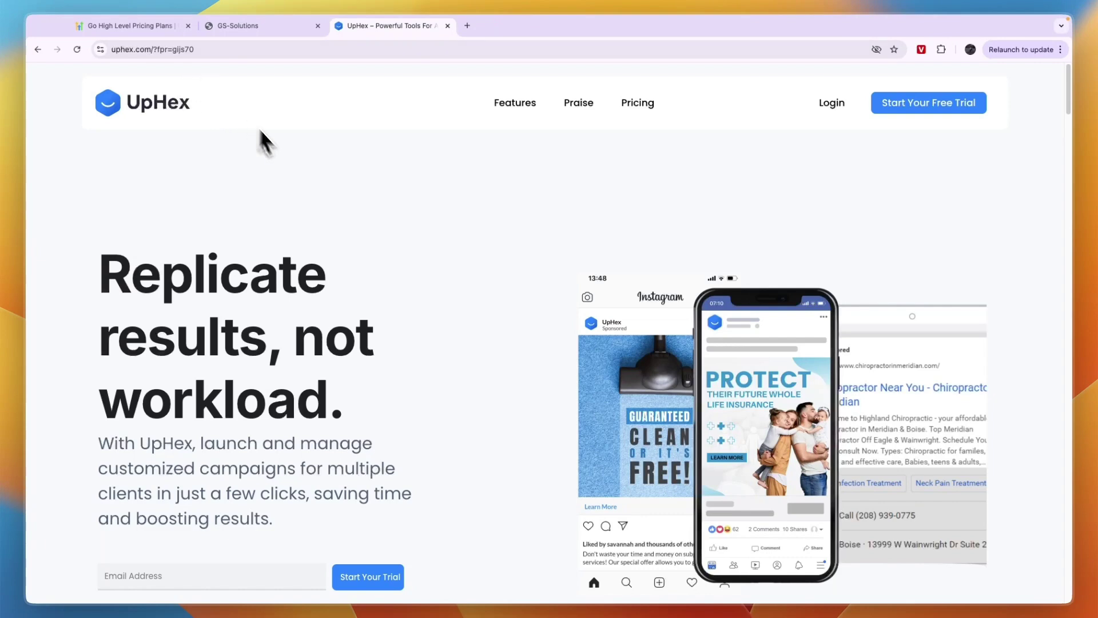
Step: Scroll through UpHex's feature sections, close its tab, and open HighLevel's Affiliate Portal
{"action": "scroll", "coordinate": [280, 172], "scroll_direction": "down", "scroll_amount": 10}
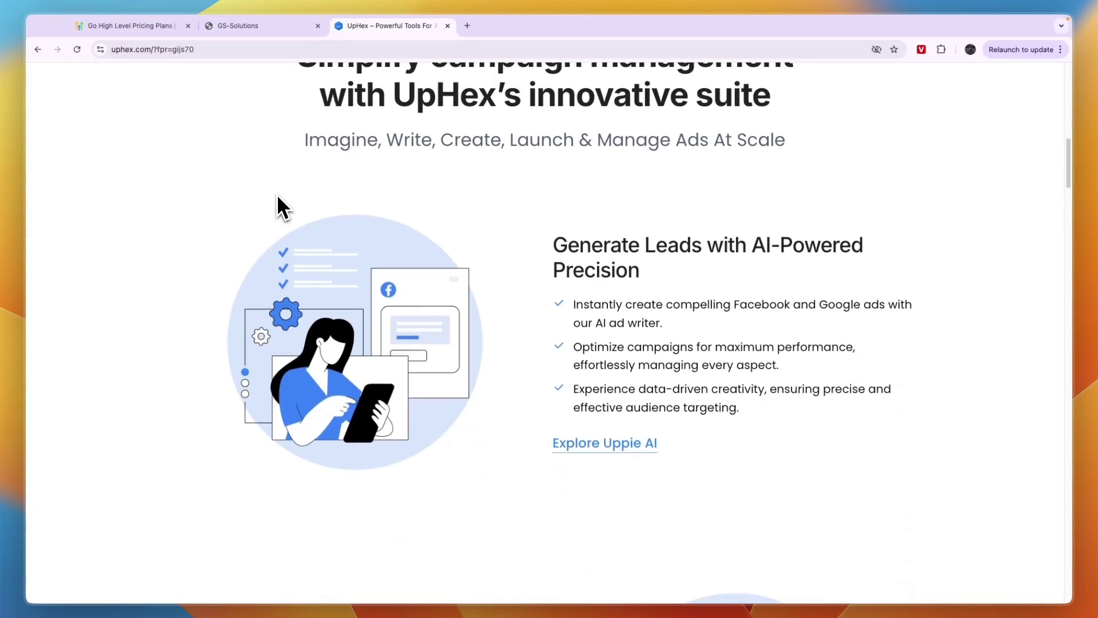
{"action": "scroll", "coordinate": [280, 207], "scroll_direction": "down", "scroll_amount": 7}
{"action": "scroll", "coordinate": [436, 206], "scroll_direction": "down", "scroll_amount": 3}
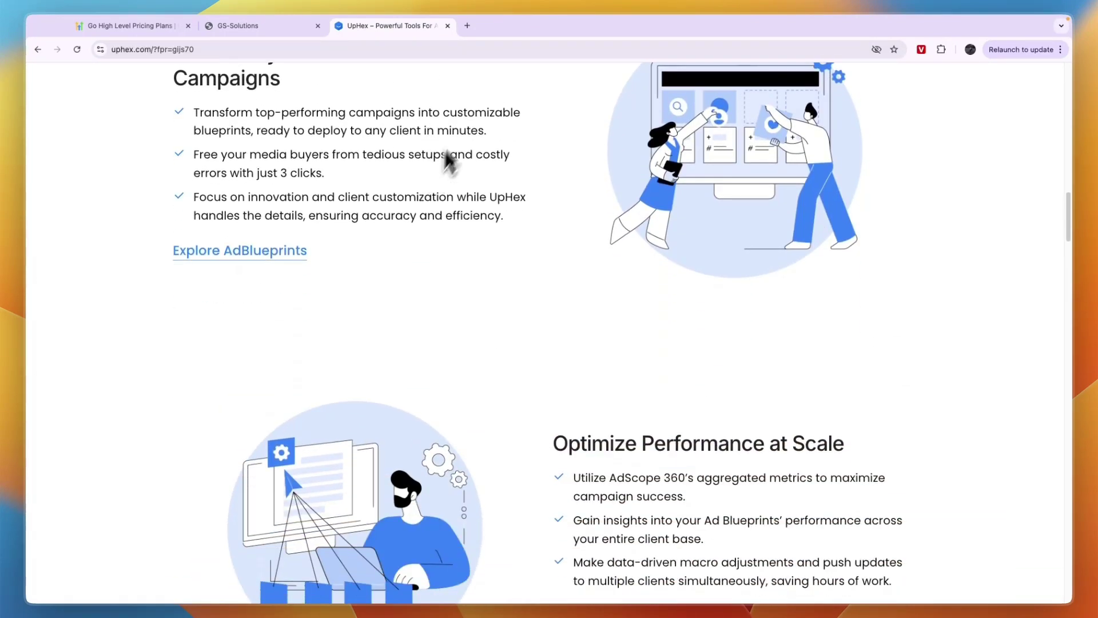
{"action": "left_click", "coordinate": [447, 27]}
{"action": "left_click", "coordinate": [73, 281]}
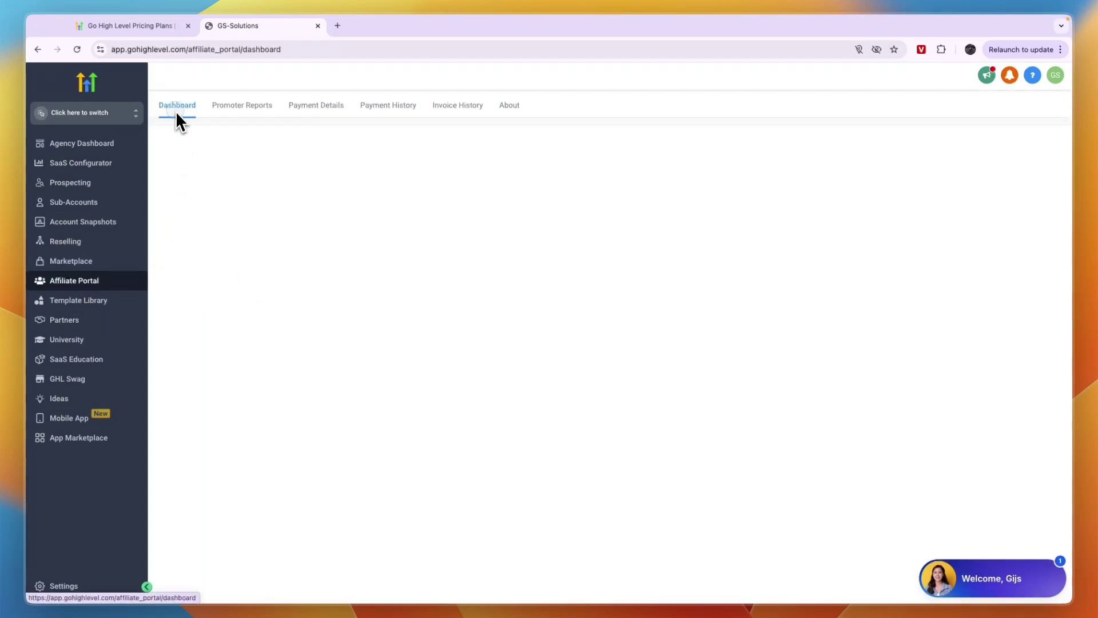
Step: View the Promoter Reports, then return to the Affiliate Portal dashboard
{"action": "left_click", "coordinate": [268, 108]}
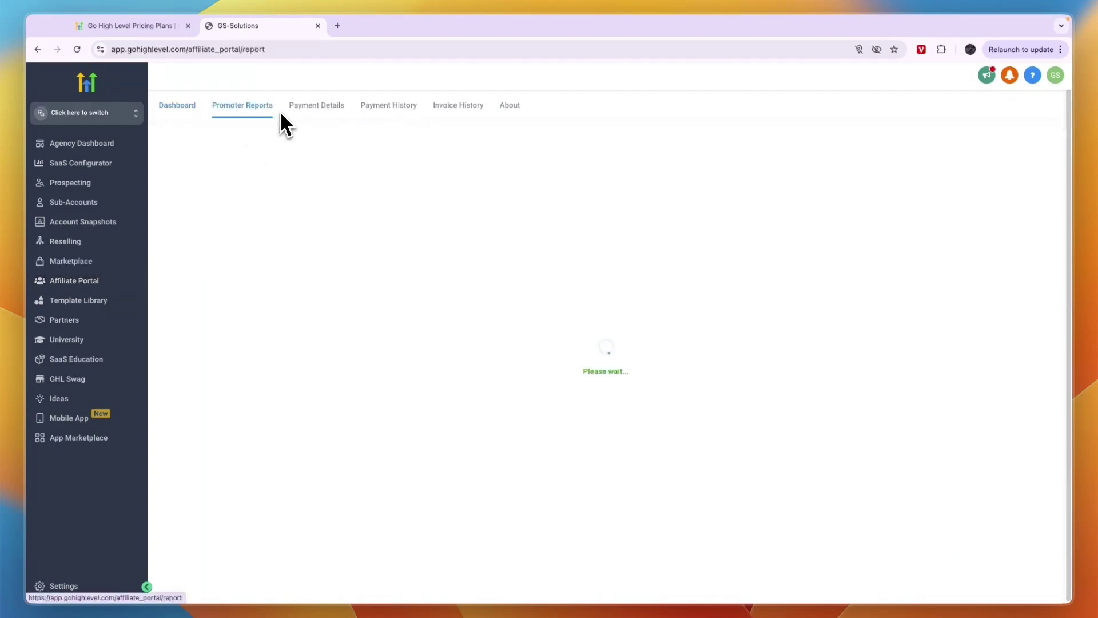
{"action": "left_click", "coordinate": [194, 109]}
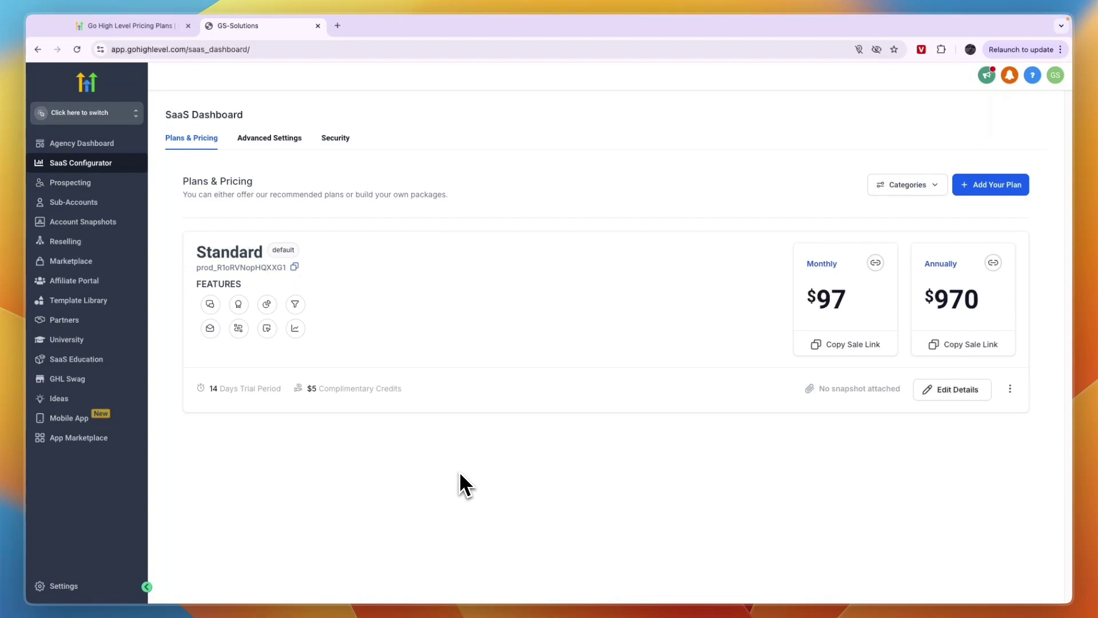
Step: Set the profile's Platform Language to Dutch and save the profile
{"action": "left_click", "coordinate": [74, 586]}
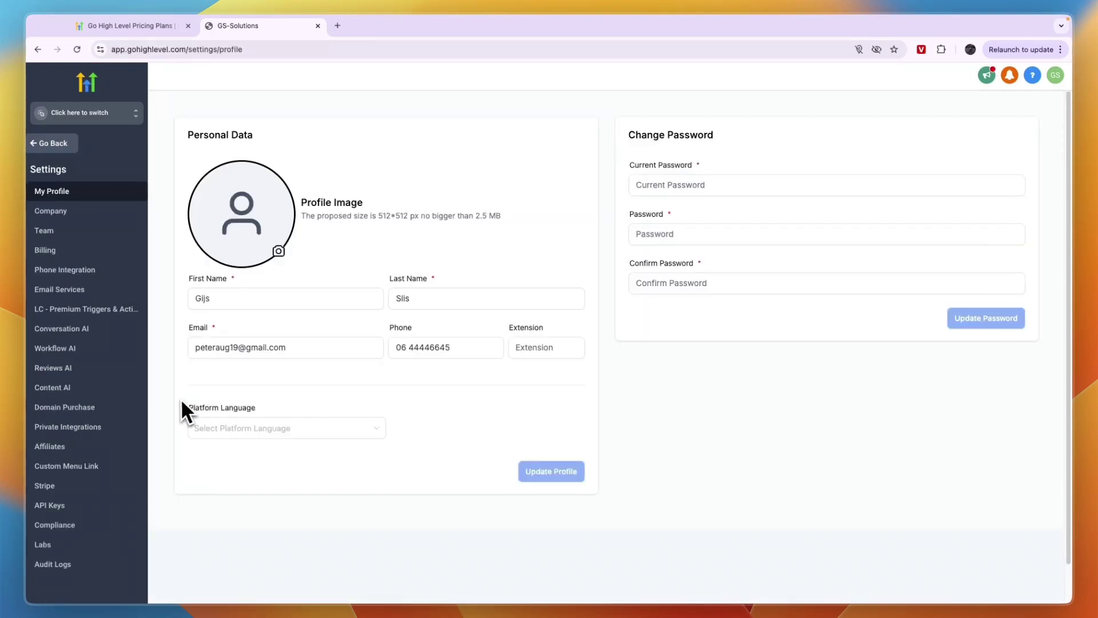
{"action": "left_click", "coordinate": [241, 426]}
{"action": "scroll", "coordinate": [277, 497], "scroll_direction": "down", "scroll_amount": 5}
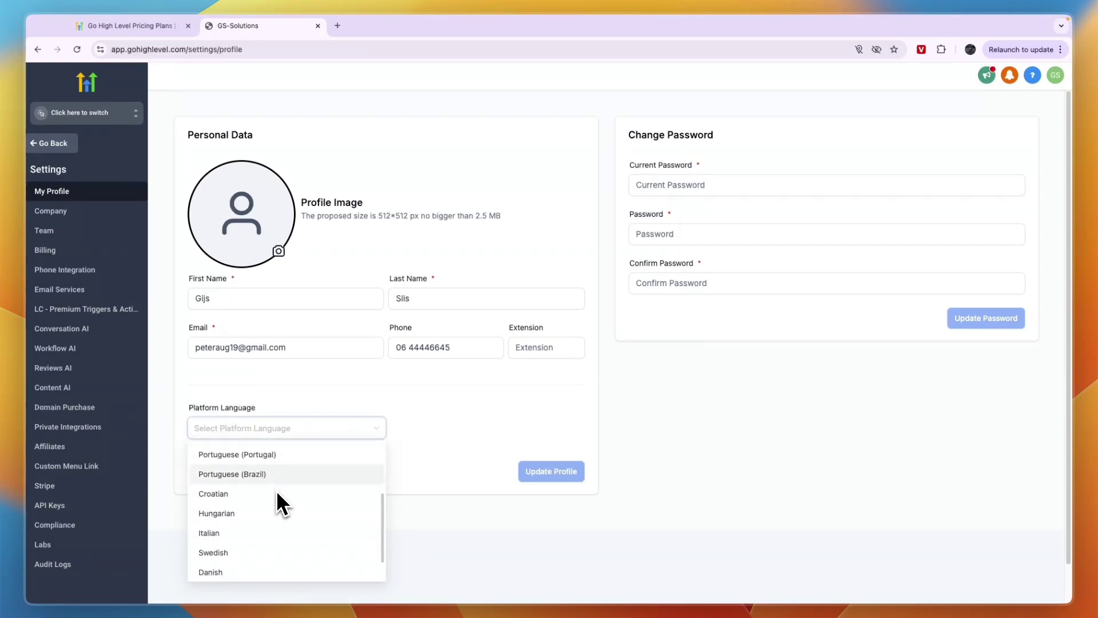
{"action": "scroll", "coordinate": [269, 492], "scroll_direction": "up", "scroll_amount": 5}
{"action": "left_click", "coordinate": [220, 531]}
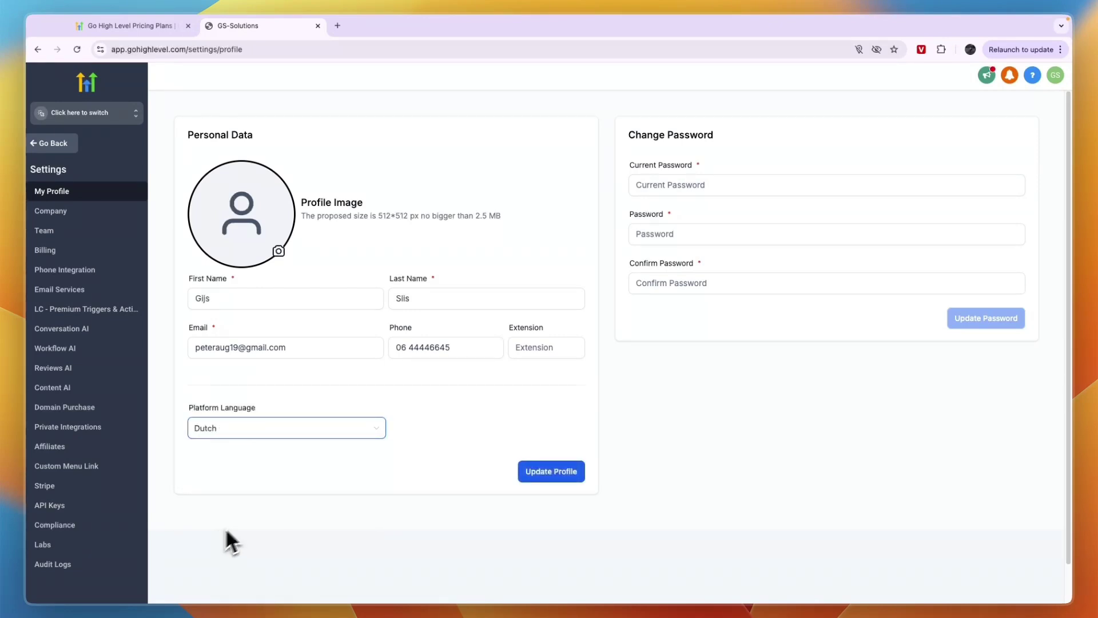
{"action": "left_click", "coordinate": [525, 471]}
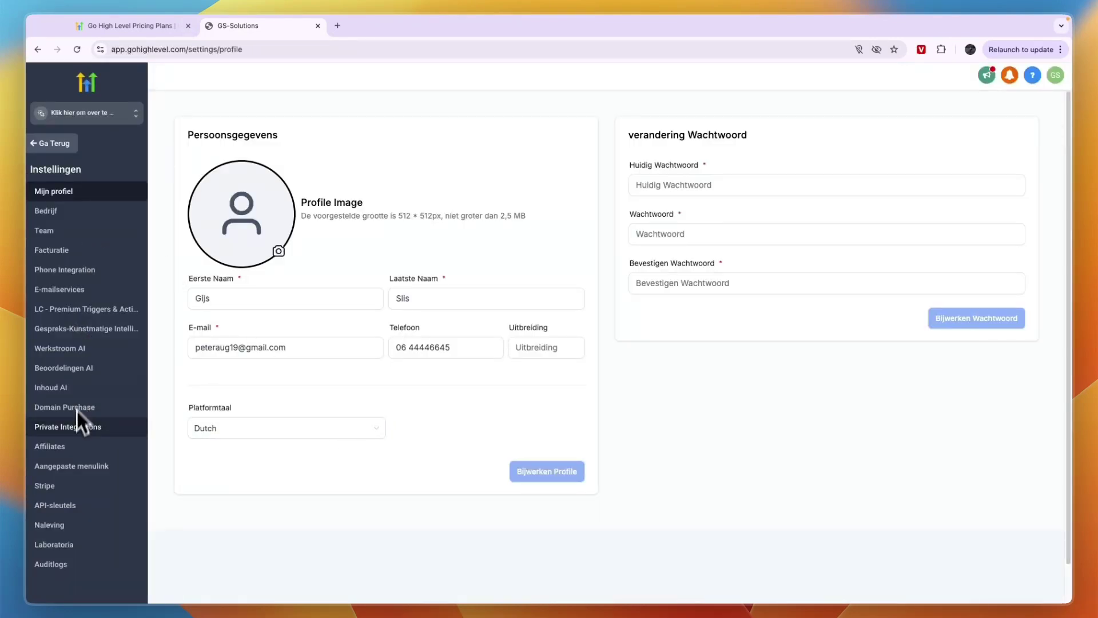
Step: Switch the Platform Language back to English (United States) and save again
{"action": "left_click", "coordinate": [252, 427]}
{"action": "left_click", "coordinate": [221, 446]}
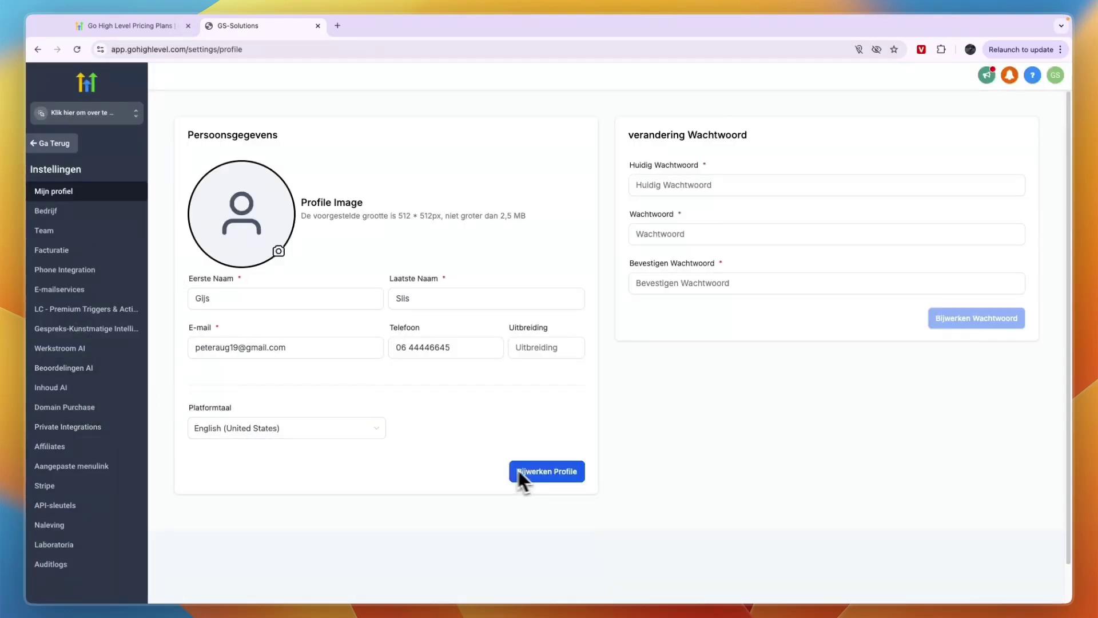
{"action": "left_click", "coordinate": [519, 471]}
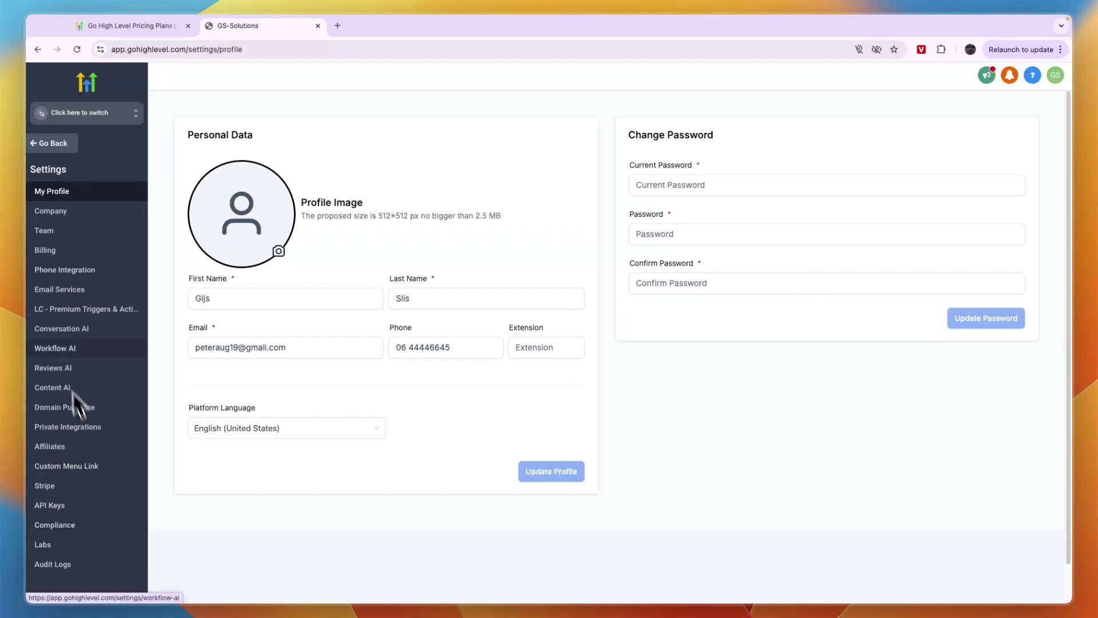
Step: Start a new custom menu link and give it the wallet icon
{"action": "left_click", "coordinate": [84, 465]}
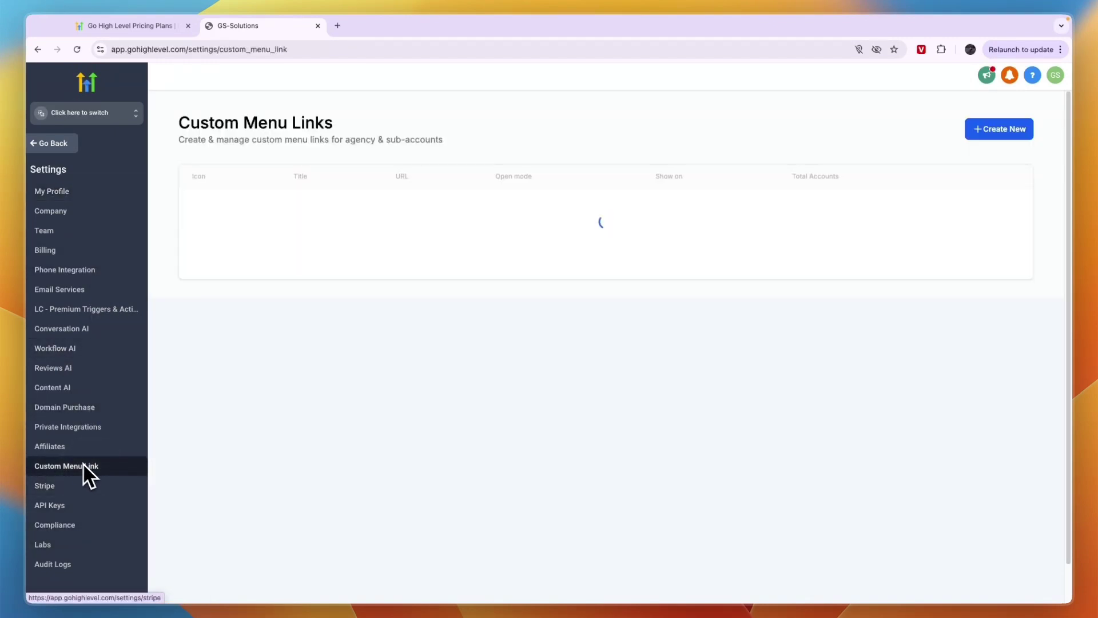
{"action": "left_click", "coordinate": [973, 132]}
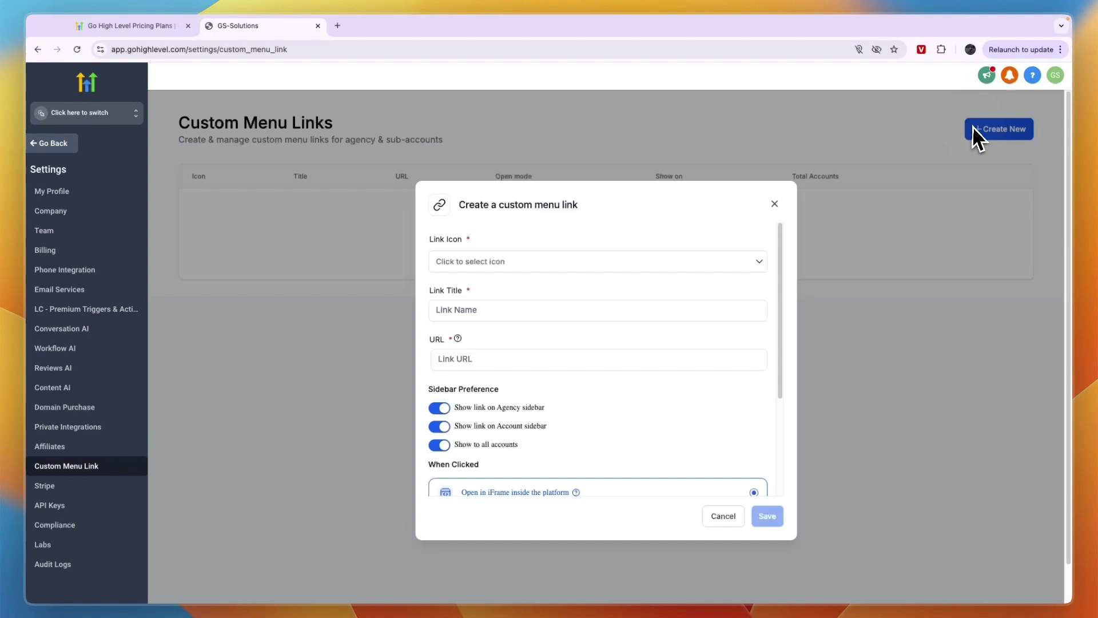
{"action": "left_click", "coordinate": [755, 260]}
{"action": "scroll", "coordinate": [601, 331], "scroll_direction": "down", "scroll_amount": 3}
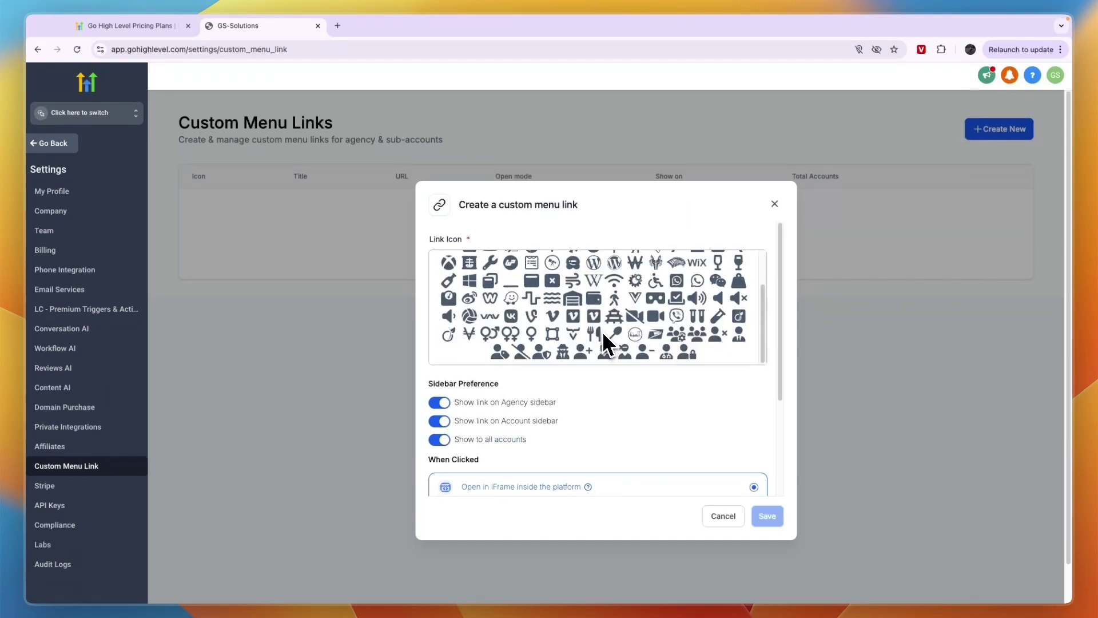
{"action": "left_click", "coordinate": [582, 299]}
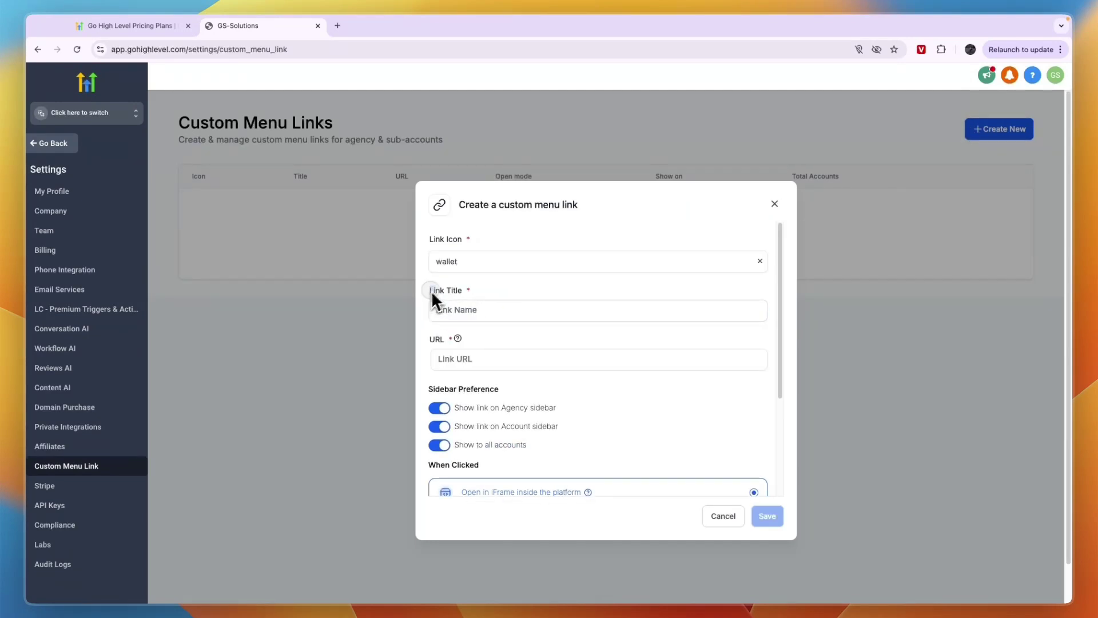
Step: Discard the unsaved menu link and go to the Private Integrations settings
{"action": "scroll", "coordinate": [492, 331], "scroll_direction": "down", "scroll_amount": 1}
{"action": "scroll", "coordinate": [485, 366], "scroll_direction": "down", "scroll_amount": 3}
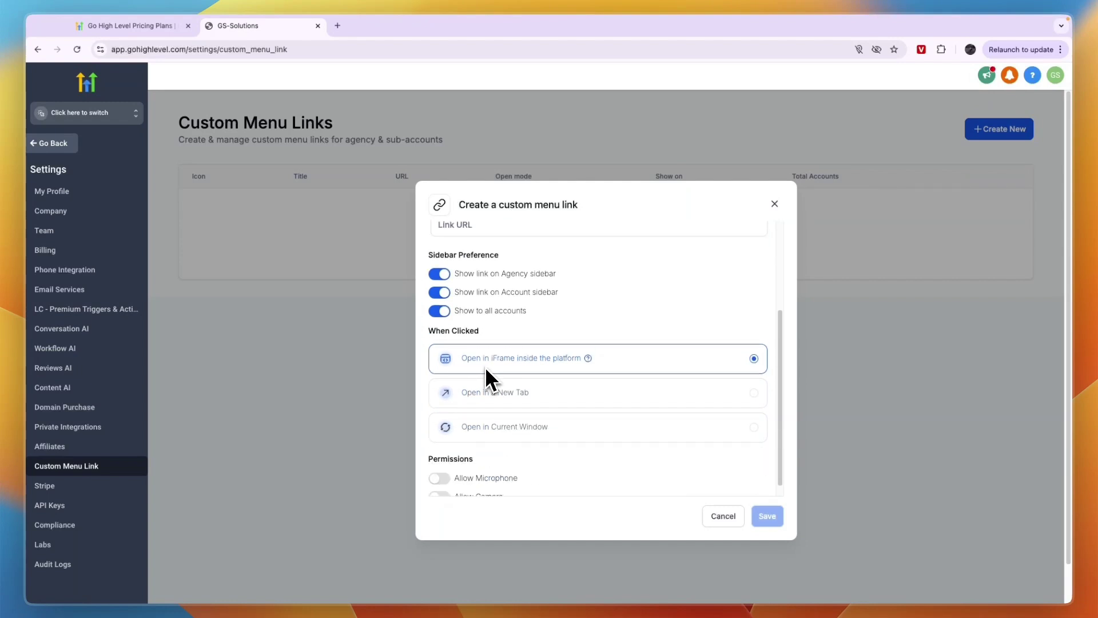
{"action": "left_click", "coordinate": [303, 350]}
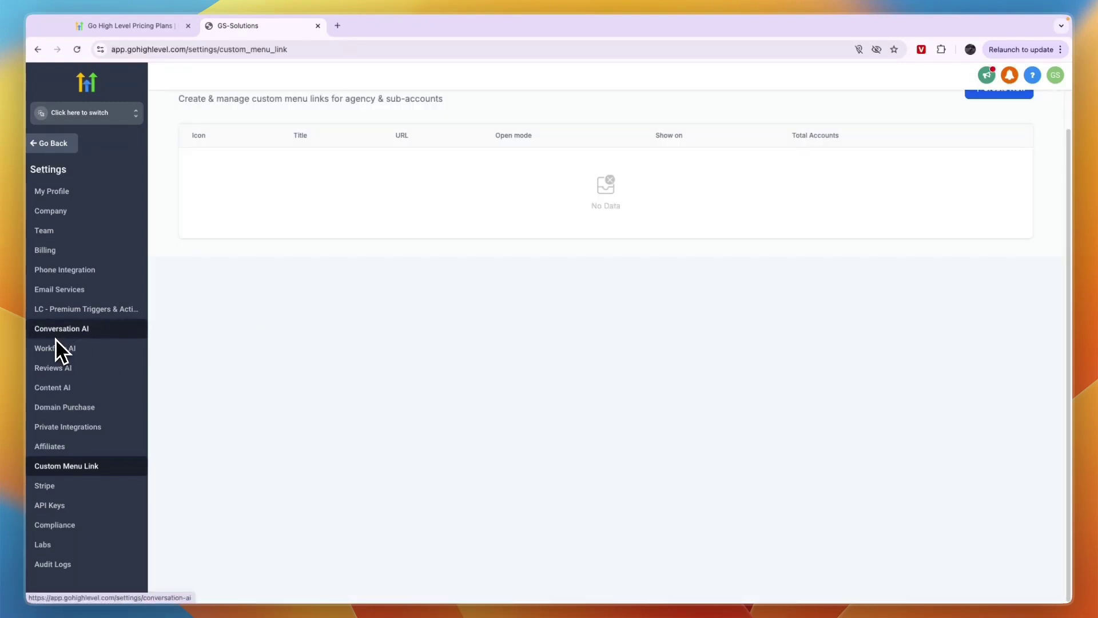
{"action": "left_click", "coordinate": [69, 427]}
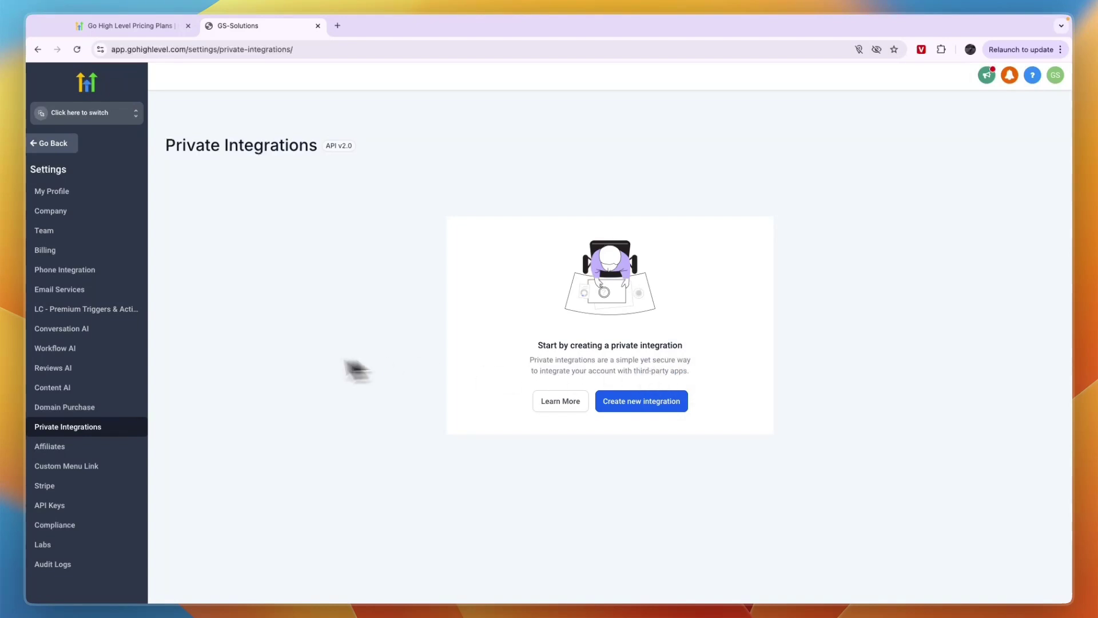
Step: On the Agency Dashboard's Mobile App page, select the Your Customised Brand app type
{"action": "left_click", "coordinate": [150, 423]}
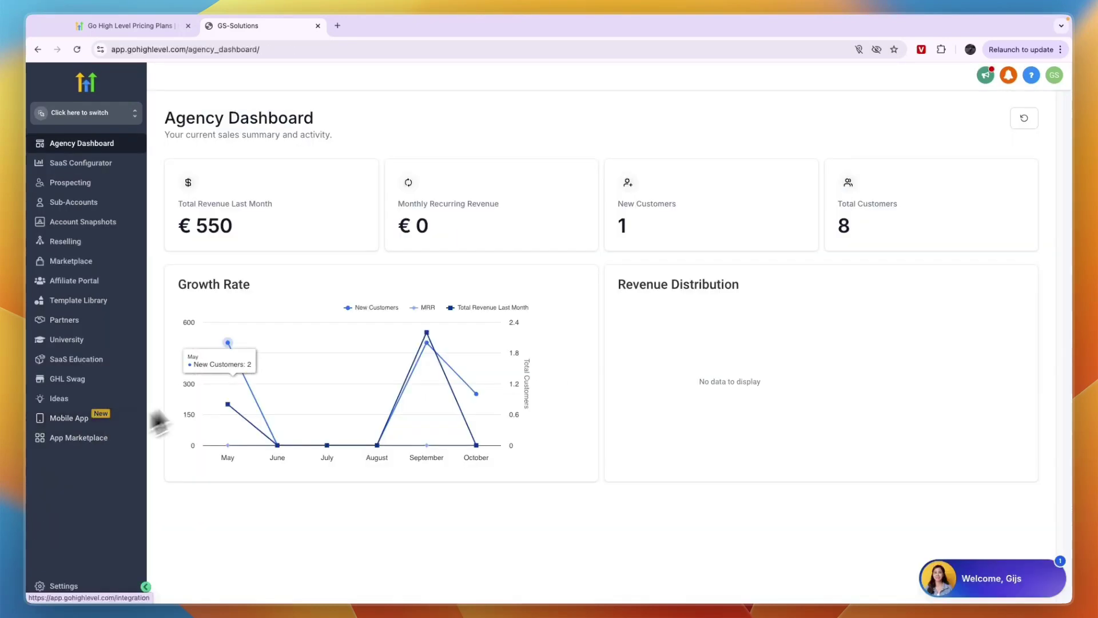
{"action": "left_click", "coordinate": [74, 425]}
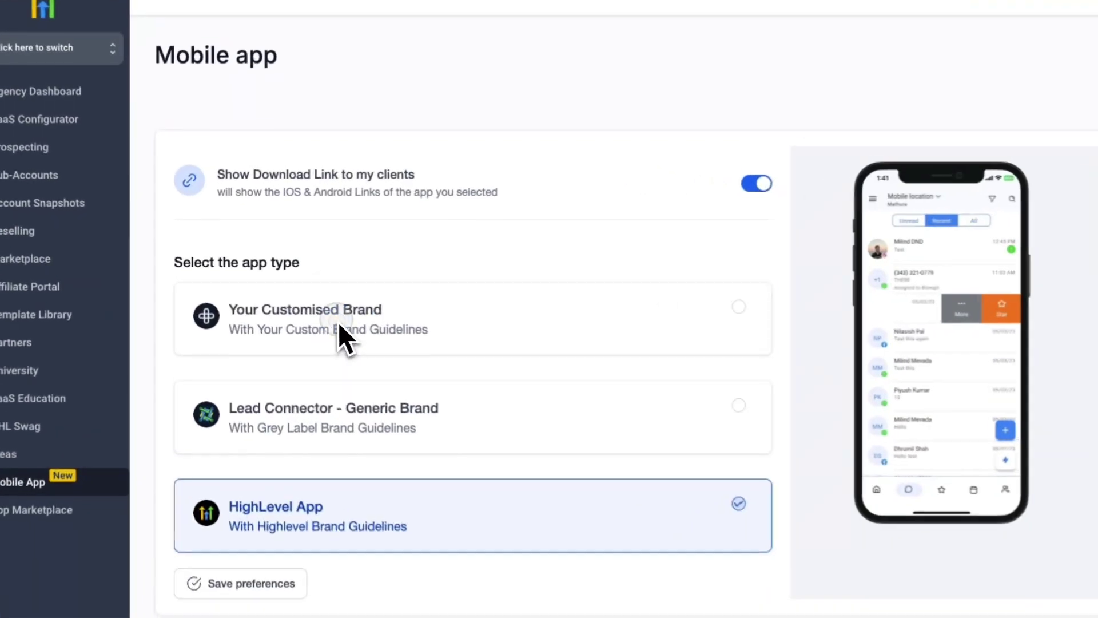
{"action": "left_click", "coordinate": [345, 315]}
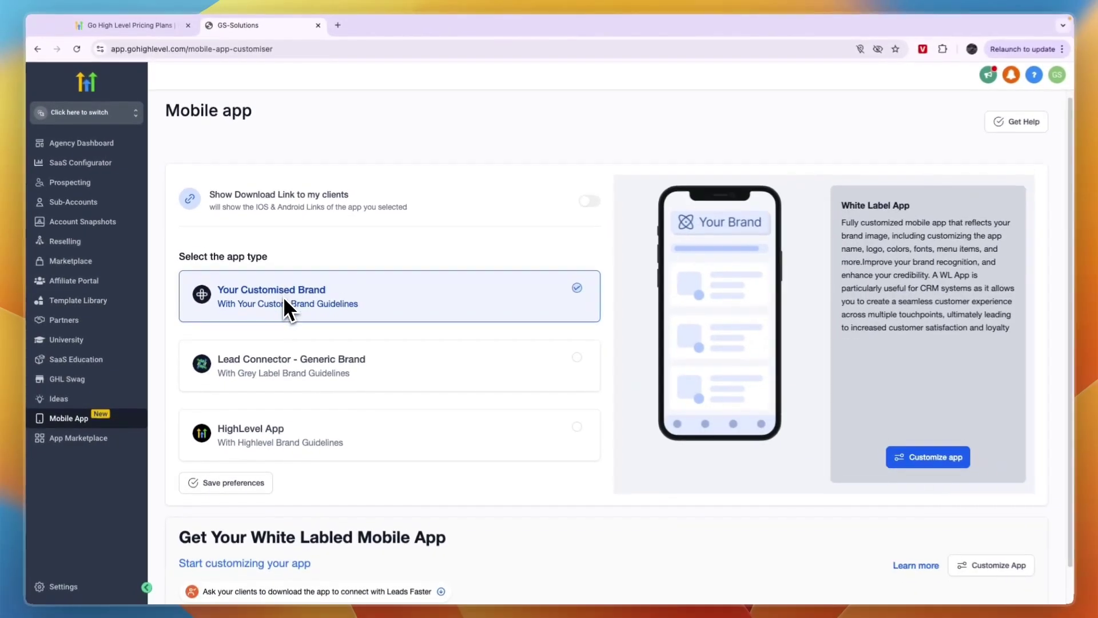
{"action": "scroll", "coordinate": [274, 323], "scroll_direction": "down", "scroll_amount": 1}
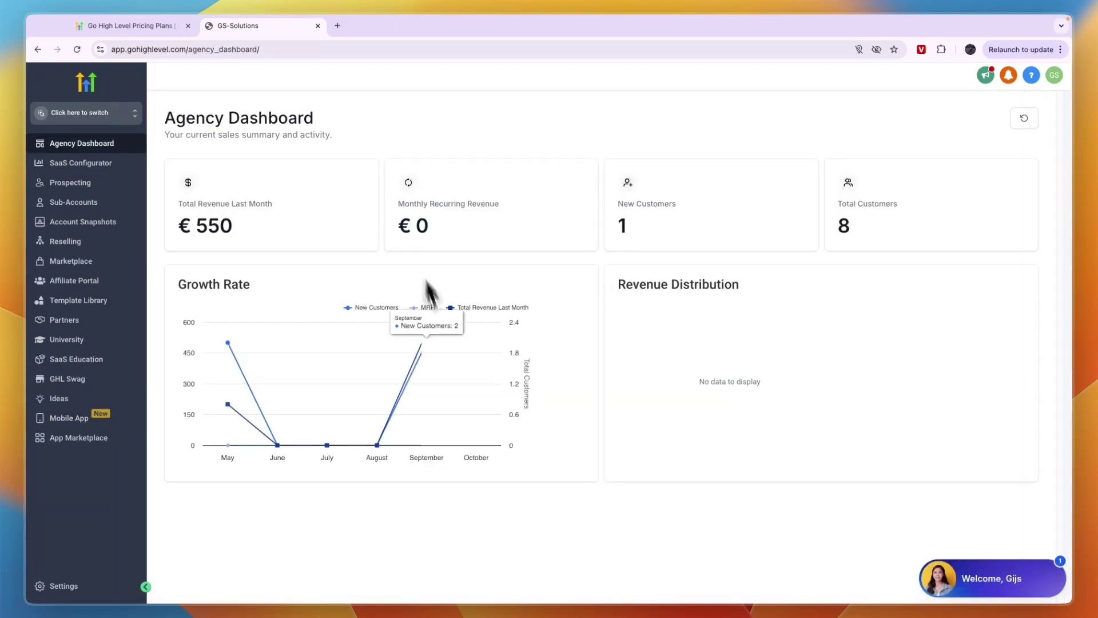
Step: Upload the Manychat 'Set Up Automation' image as the Company Logo in Company settings
{"action": "left_click", "coordinate": [66, 586]}
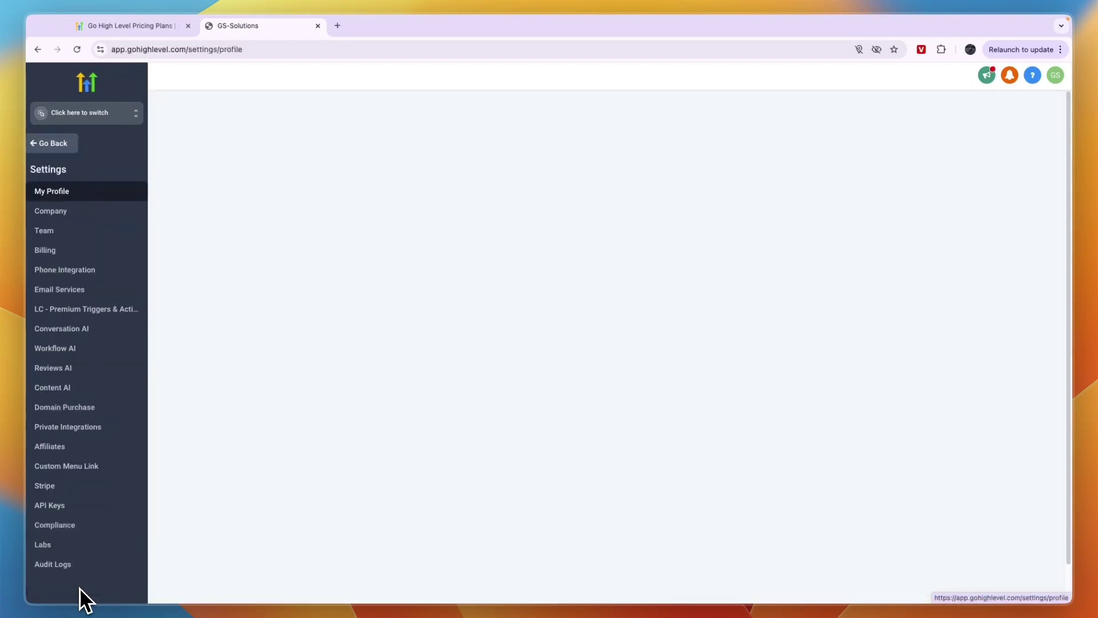
{"action": "left_click", "coordinate": [102, 213]}
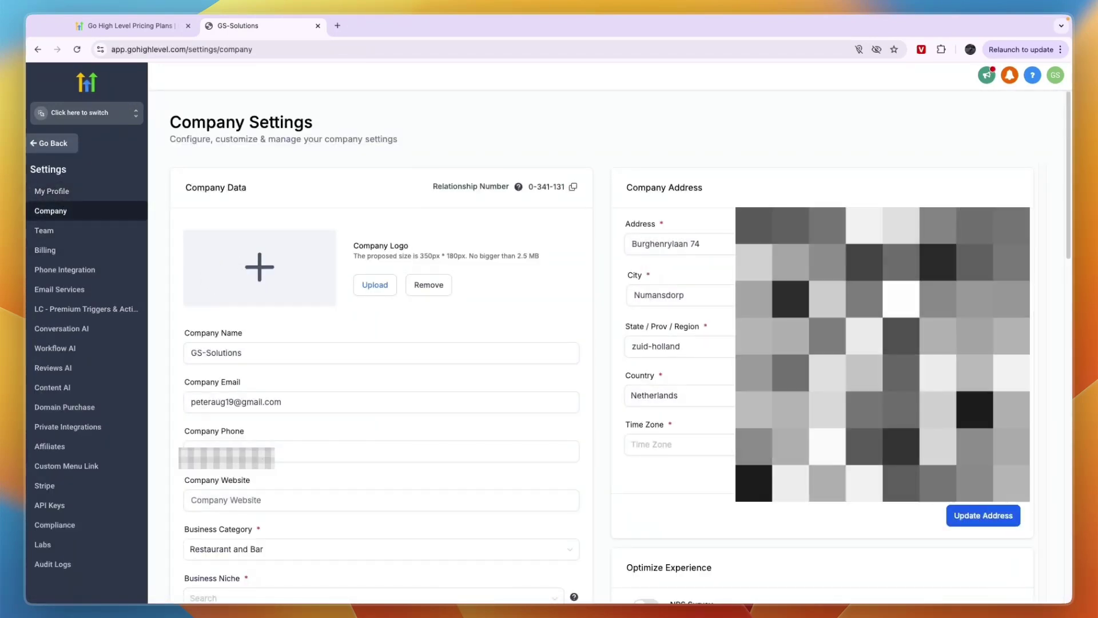
{"action": "left_click", "coordinate": [369, 289]}
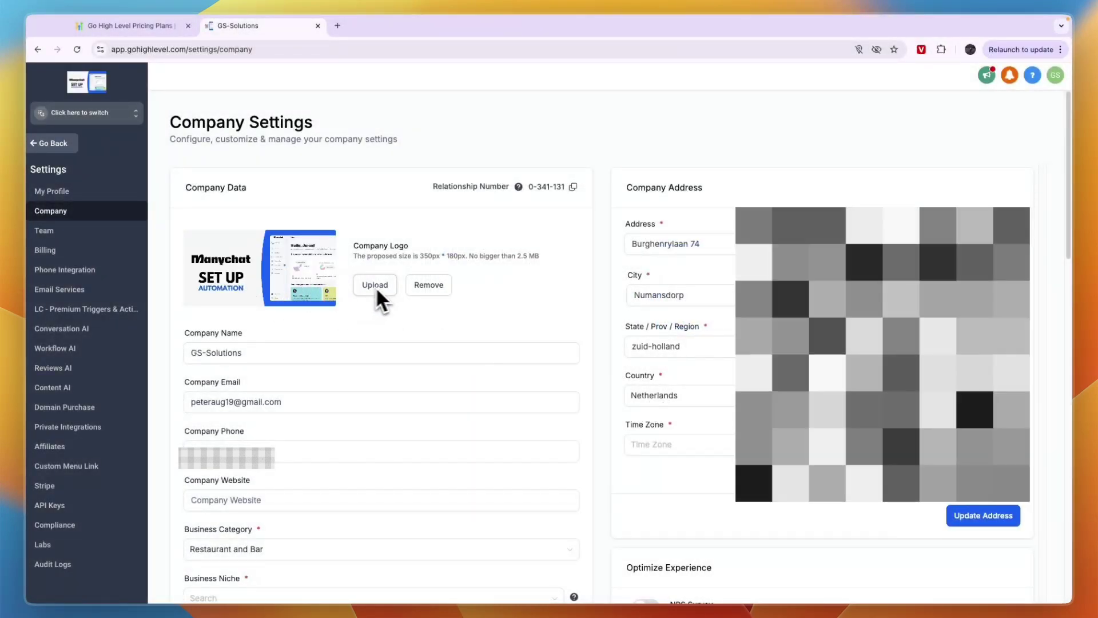
{"action": "left_click", "coordinate": [375, 287]}
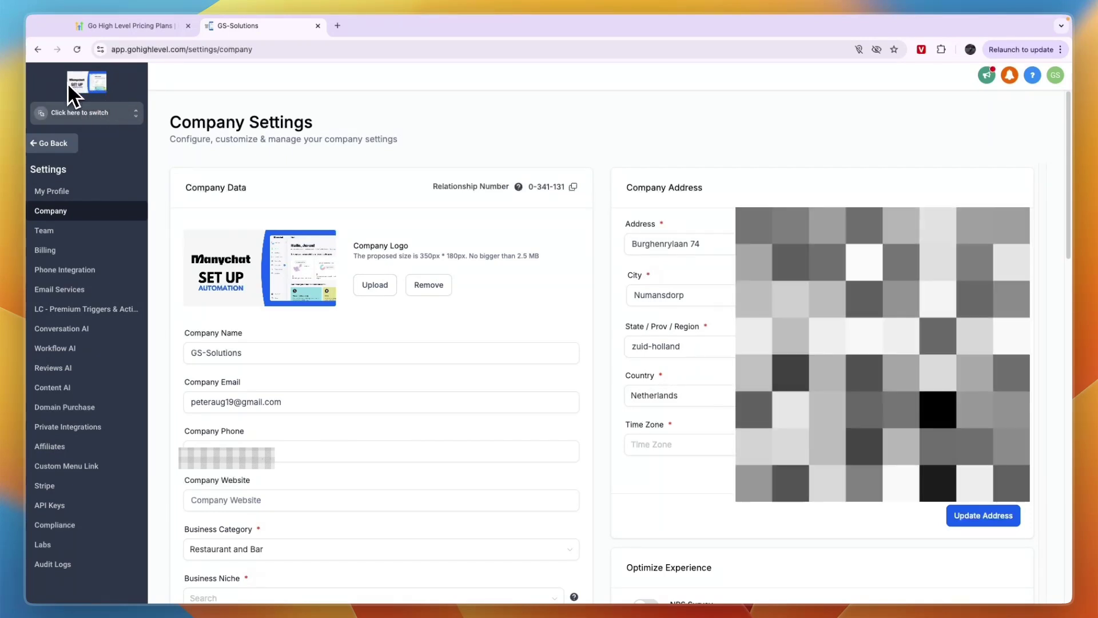
Step: Add gs-marketing.com as the Whitelabel Domain and continue to its setup
{"action": "scroll", "coordinate": [385, 402], "scroll_direction": "down", "scroll_amount": 5}
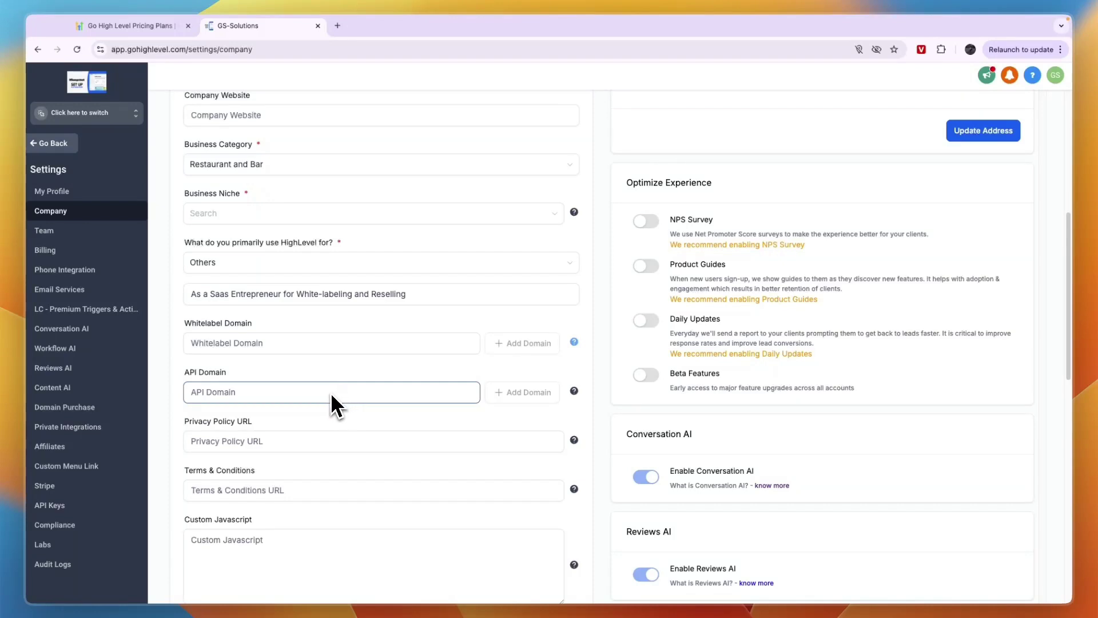
{"action": "left_click_drag", "start_coordinate": [189, 324], "coordinate": [272, 328]}
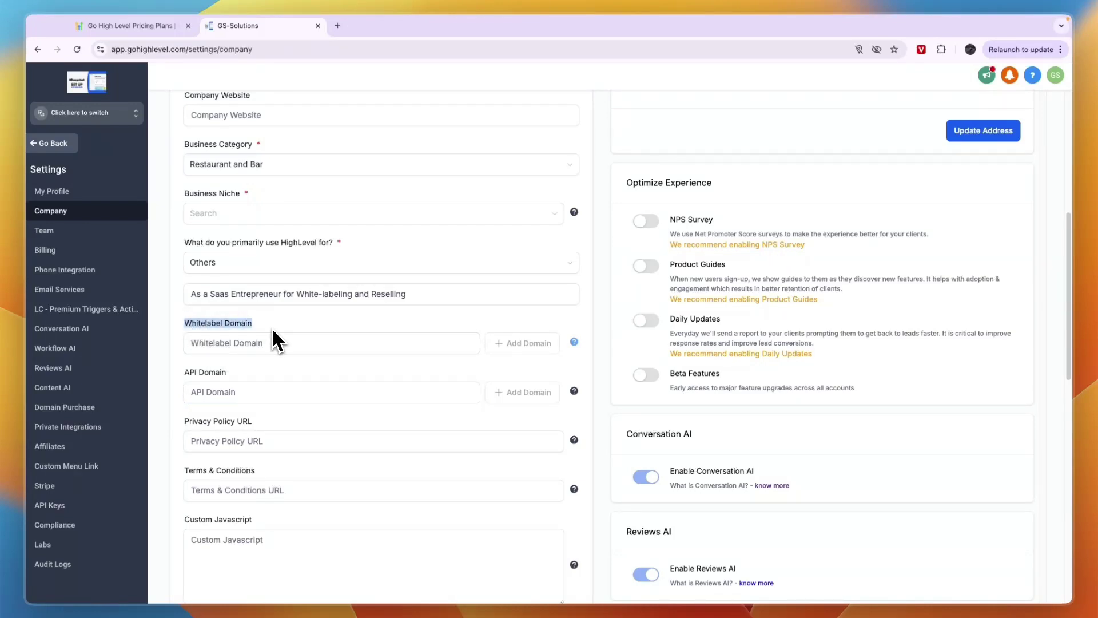
{"action": "left_click", "coordinate": [272, 328]}
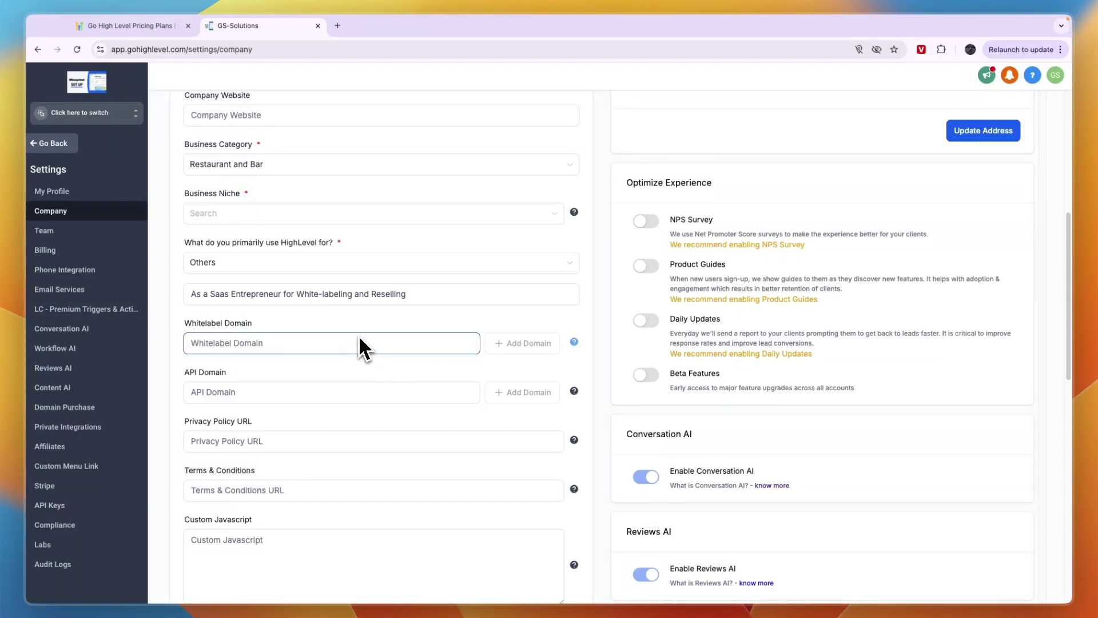
{"action": "type", "text": "gs-marketing.com"}
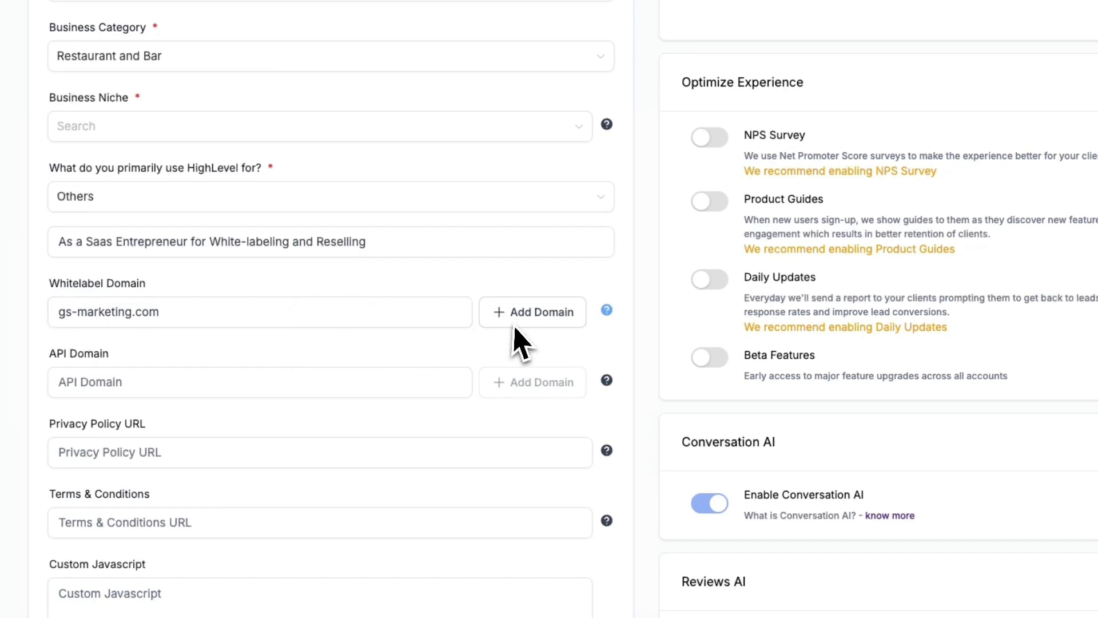
{"action": "left_click", "coordinate": [512, 350]}
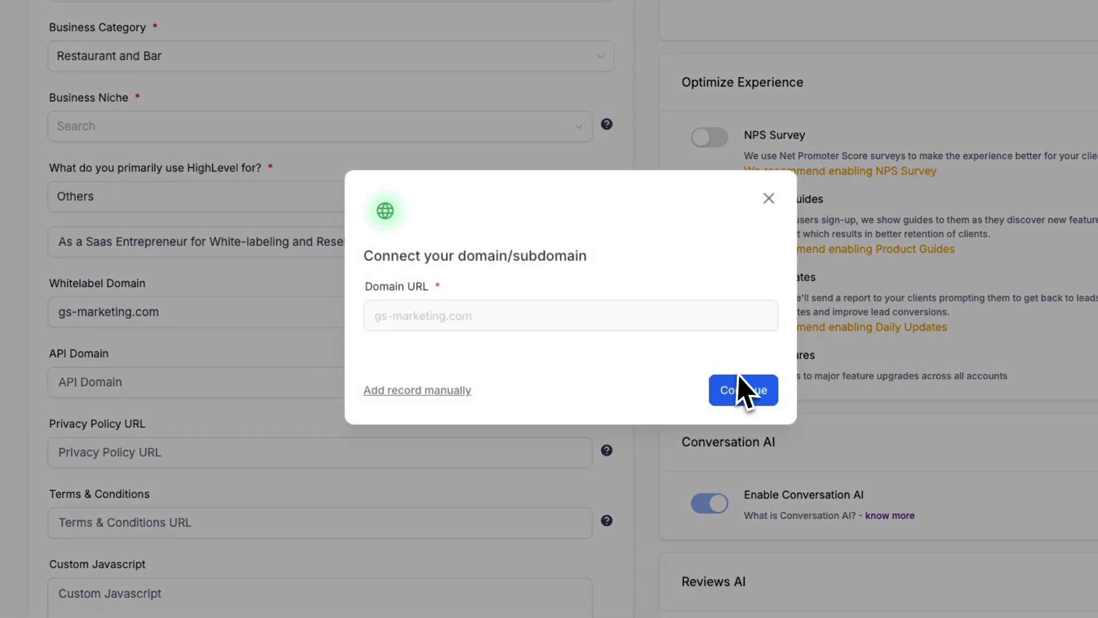
{"action": "left_click", "coordinate": [742, 392]}
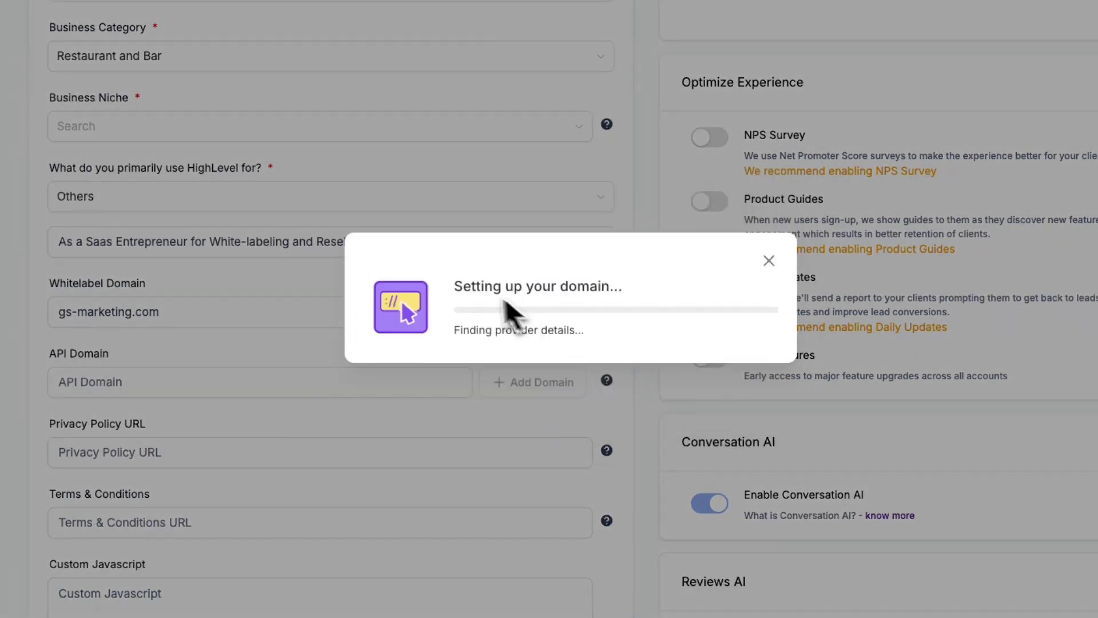
Step: Review the manual DNS instructions and the @ A record, then close the dialog
{"action": "left_click_drag", "start_coordinate": [452, 286], "coordinate": [721, 293]}
{"action": "left_click", "coordinate": [713, 296]}
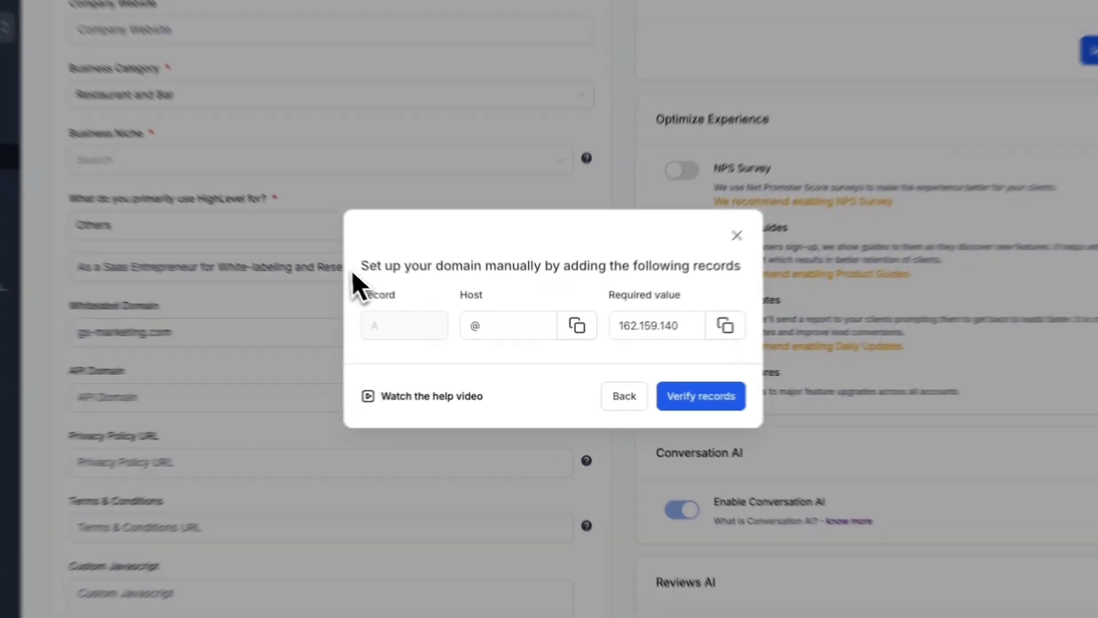
{"action": "left_click_drag", "start_coordinate": [402, 293], "coordinate": [676, 303]}
{"action": "left_click_drag", "start_coordinate": [738, 281], "coordinate": [747, 273]}
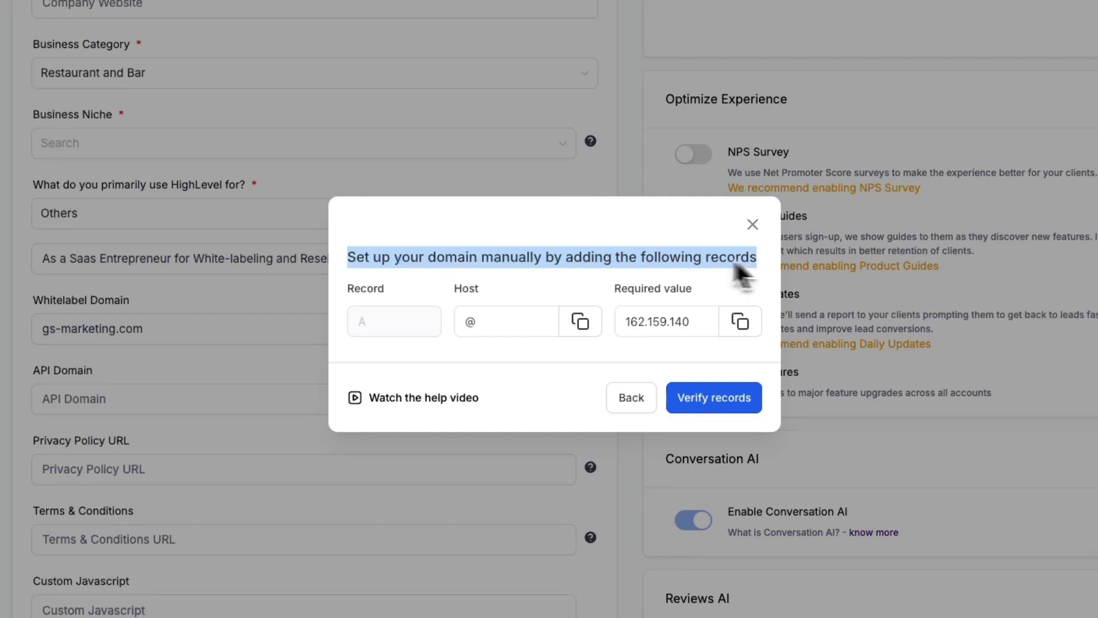
{"action": "left_click", "coordinate": [635, 267]}
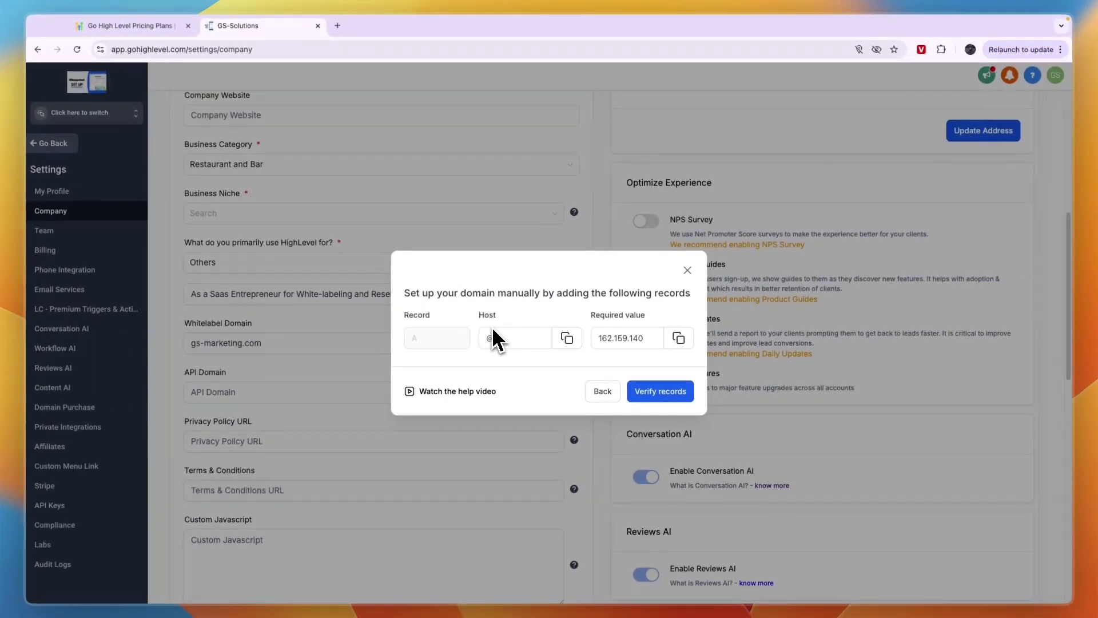
{"action": "left_click", "coordinate": [498, 344]}
{"action": "left_click", "coordinate": [687, 269]}
Step: Check the gs-marketing.com entry in the Whitelabel Domain field
{"action": "triple_click", "coordinate": [228, 331]}
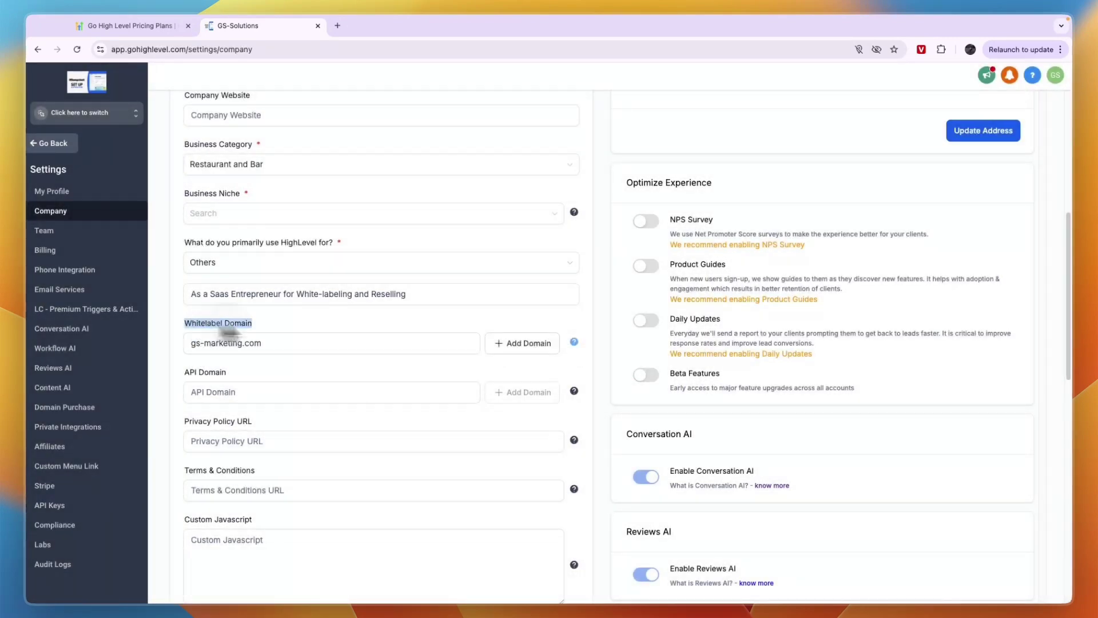
{"action": "triple_click", "coordinate": [241, 346]}
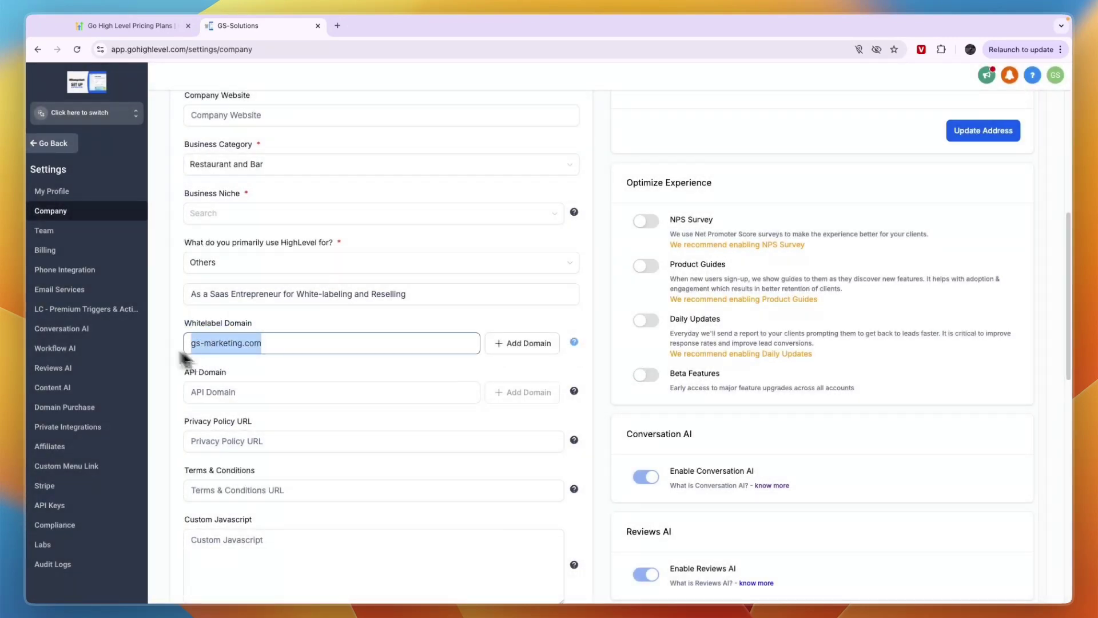
{"action": "left_click", "coordinate": [240, 344]}
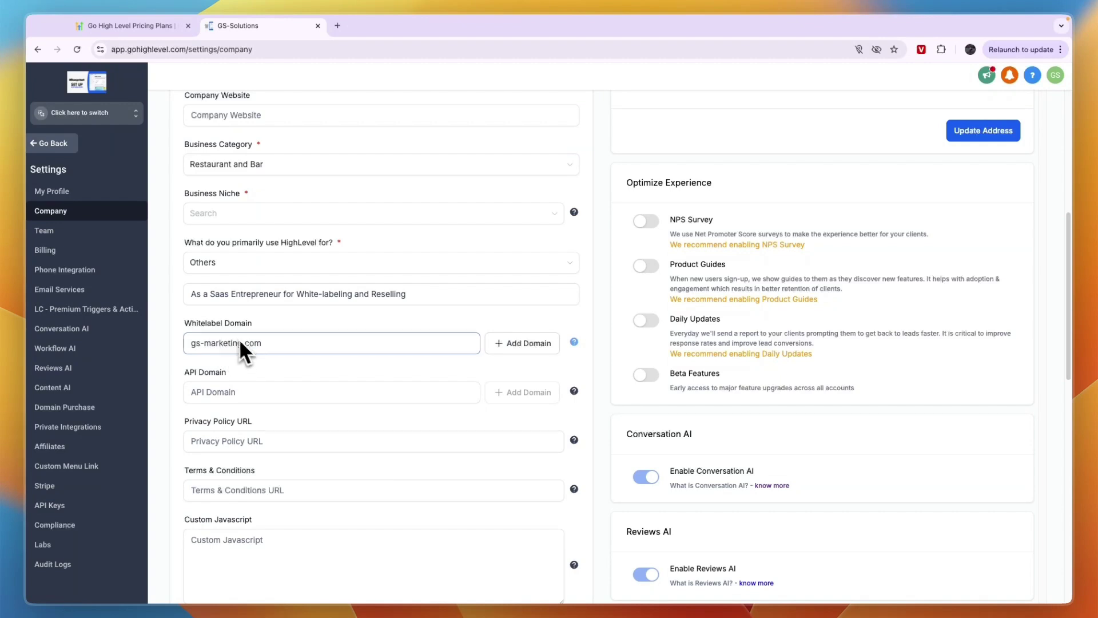
{"action": "left_click", "coordinate": [265, 364]}
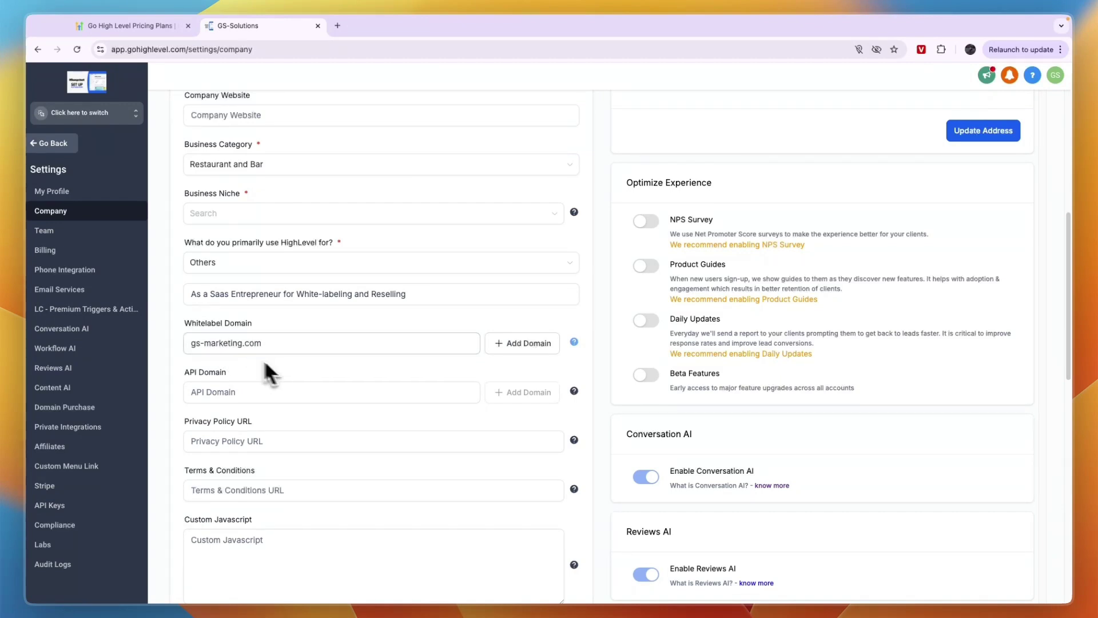
Step: Select the Dark theme for the agency, leaving Custom CSS and Javascript empty
{"action": "scroll", "coordinate": [324, 383], "scroll_direction": "down", "scroll_amount": 5}
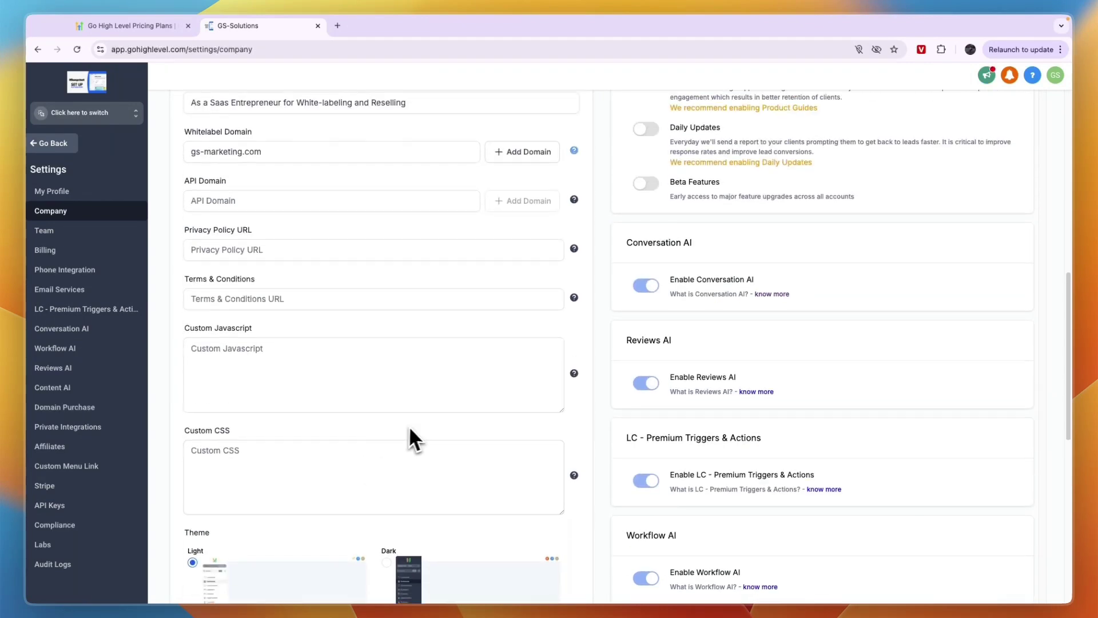
{"action": "scroll", "coordinate": [403, 446], "scroll_direction": "down", "scroll_amount": 1}
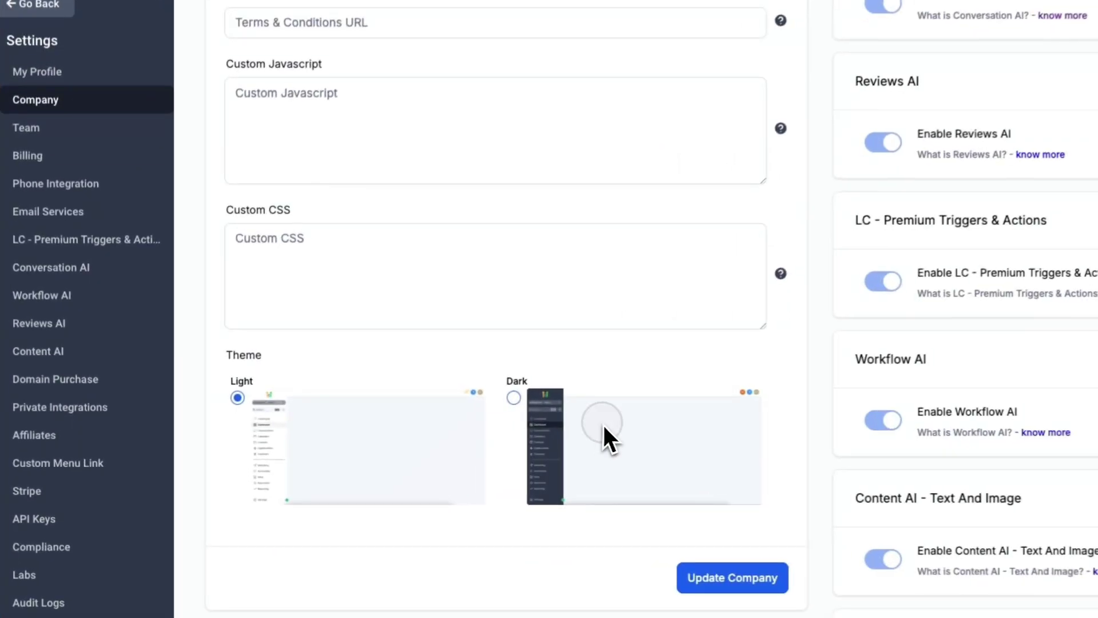
{"action": "left_click", "coordinate": [435, 449]}
{"action": "left_click", "coordinate": [313, 446]}
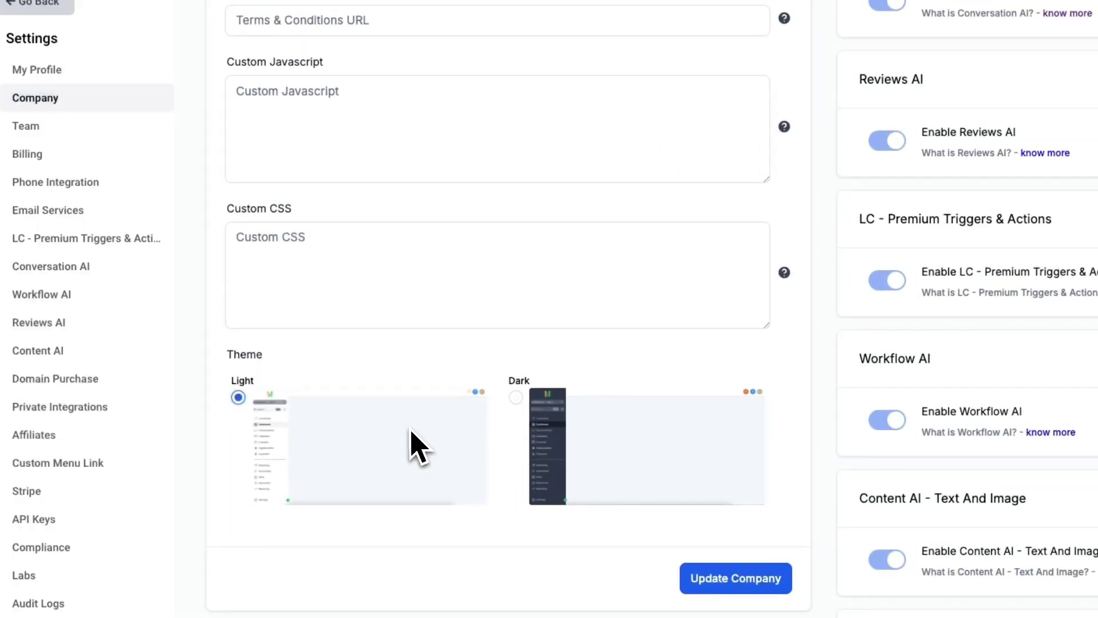
{"action": "left_click", "coordinate": [552, 458]}
{"action": "left_click", "coordinate": [322, 303]}
{"action": "left_click", "coordinate": [315, 286]}
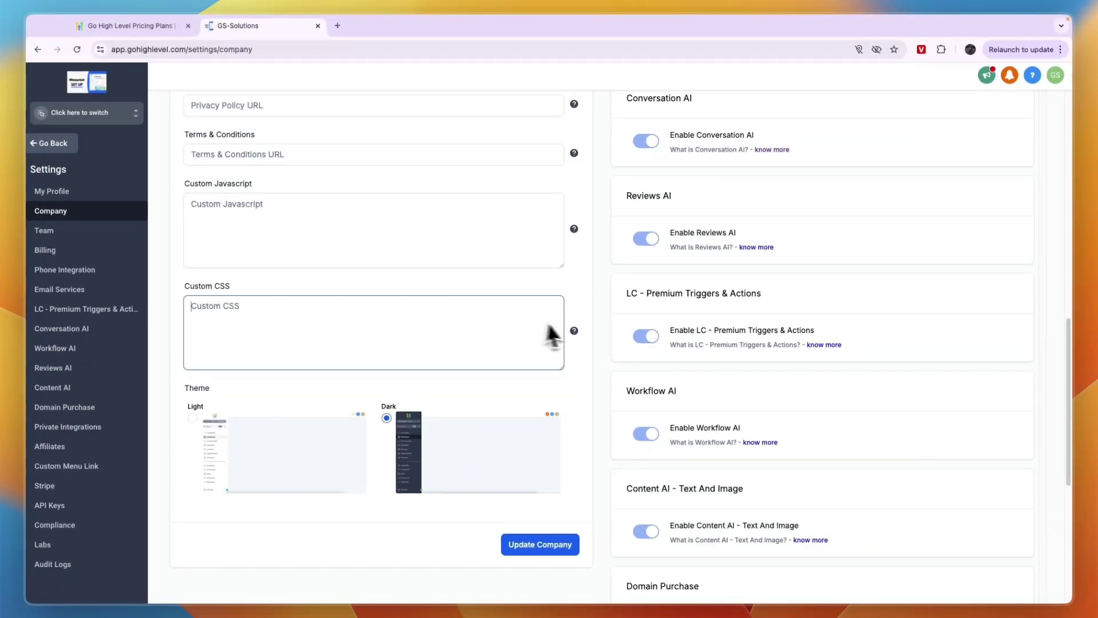
{"action": "mouse_move", "coordinate": [575, 332]}
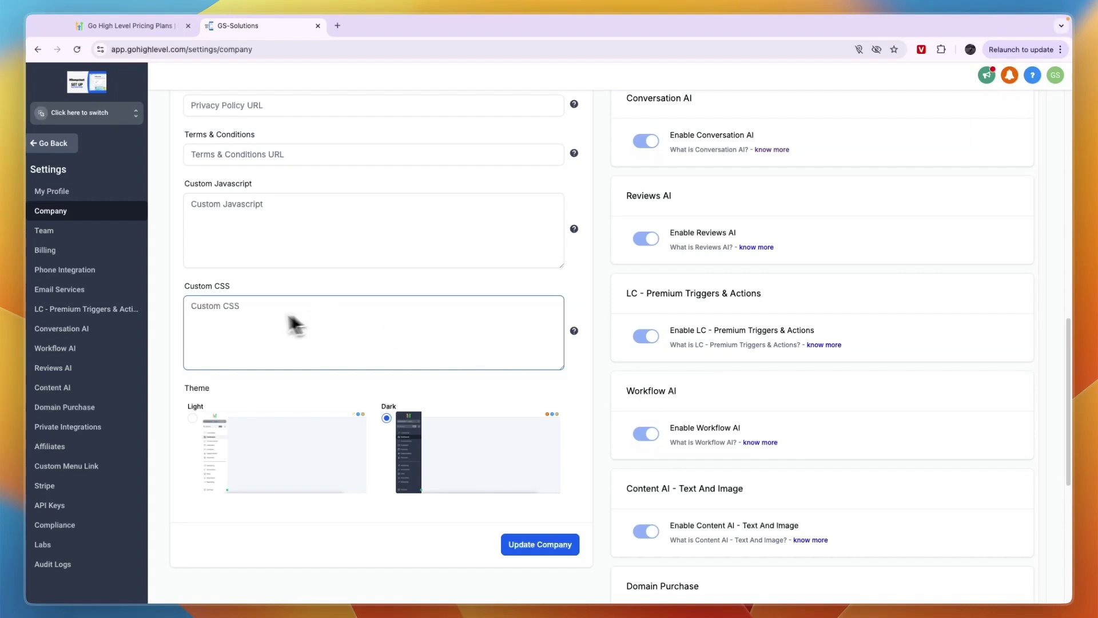
{"action": "scroll", "coordinate": [241, 321], "scroll_direction": "up", "scroll_amount": 1}
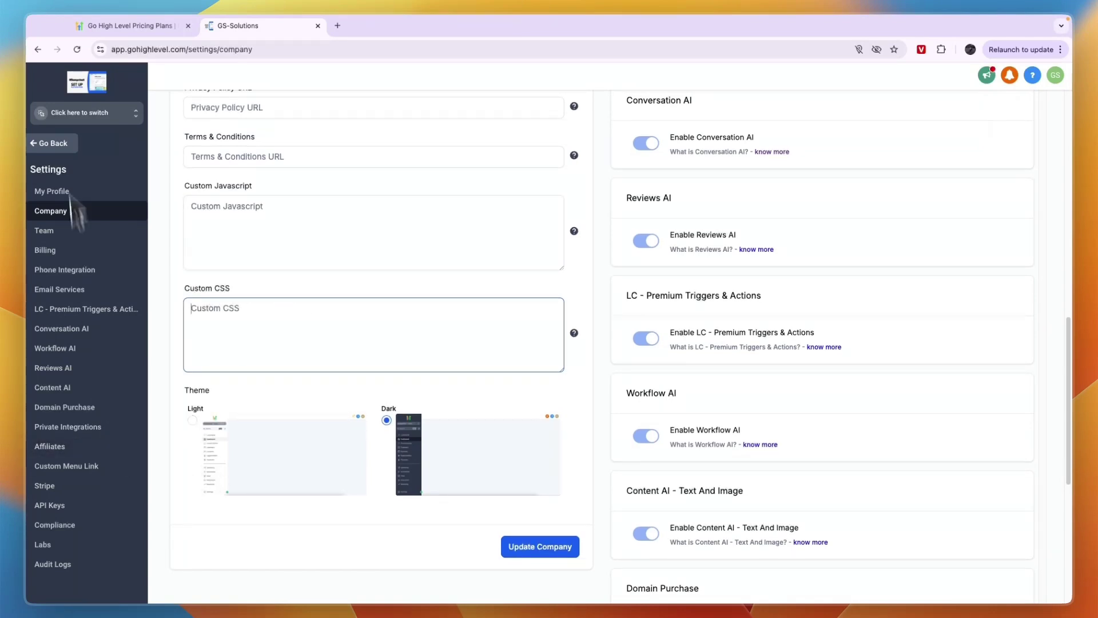
{"action": "scroll", "coordinate": [416, 402], "scroll_direction": "up", "scroll_amount": 2}
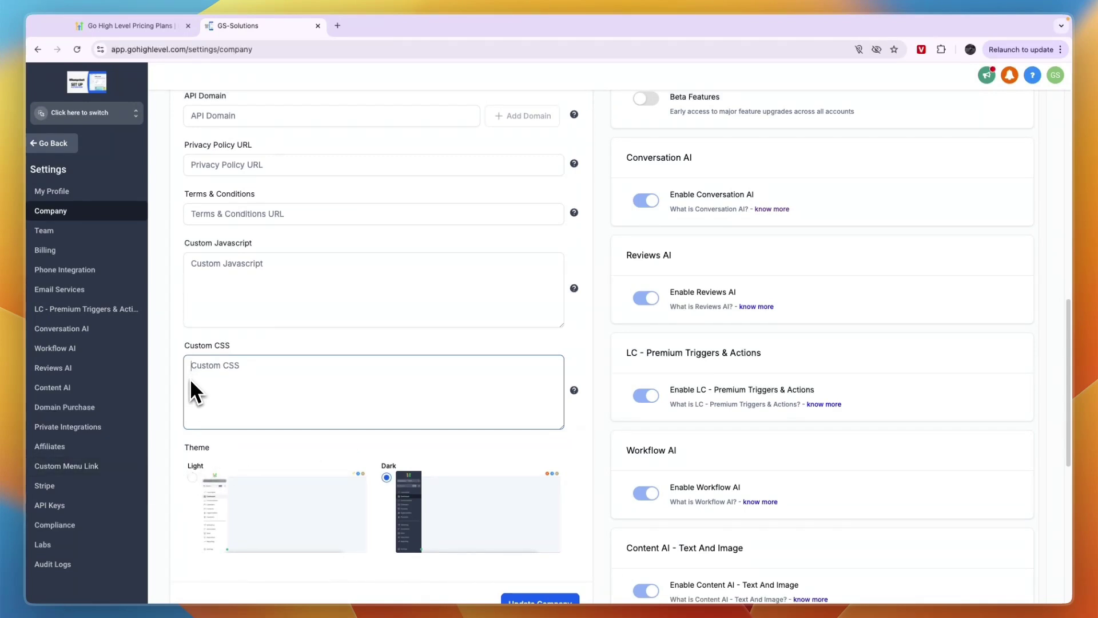
Step: Return to the sub-account and open the $27 Course Funnel Template Copy funnel
{"action": "left_click", "coordinate": [36, 144]}
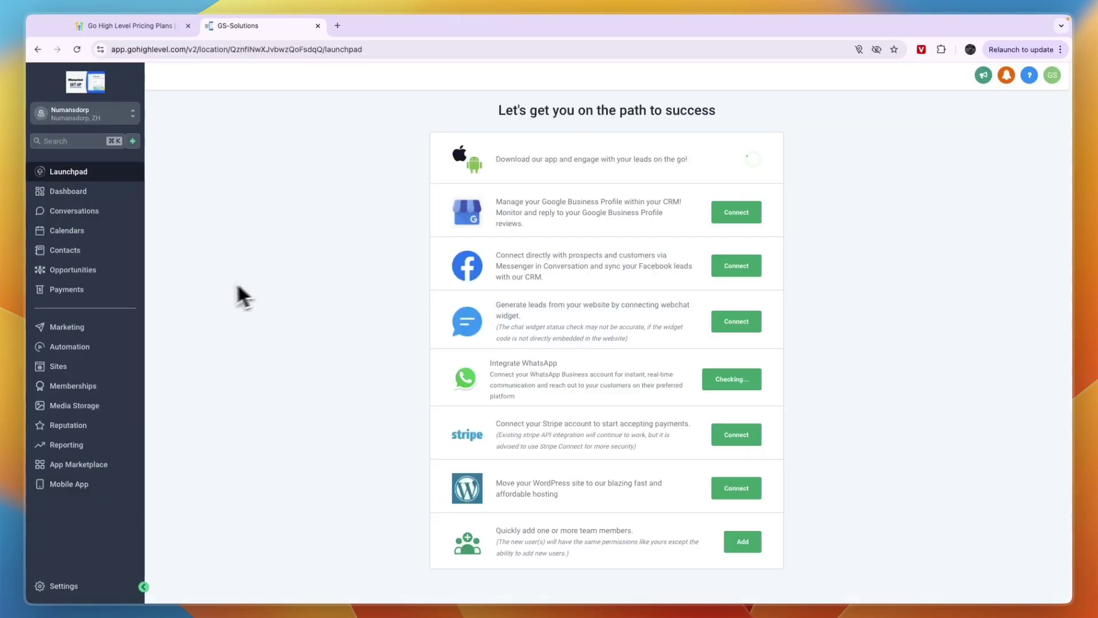
{"action": "left_click", "coordinate": [77, 371]}
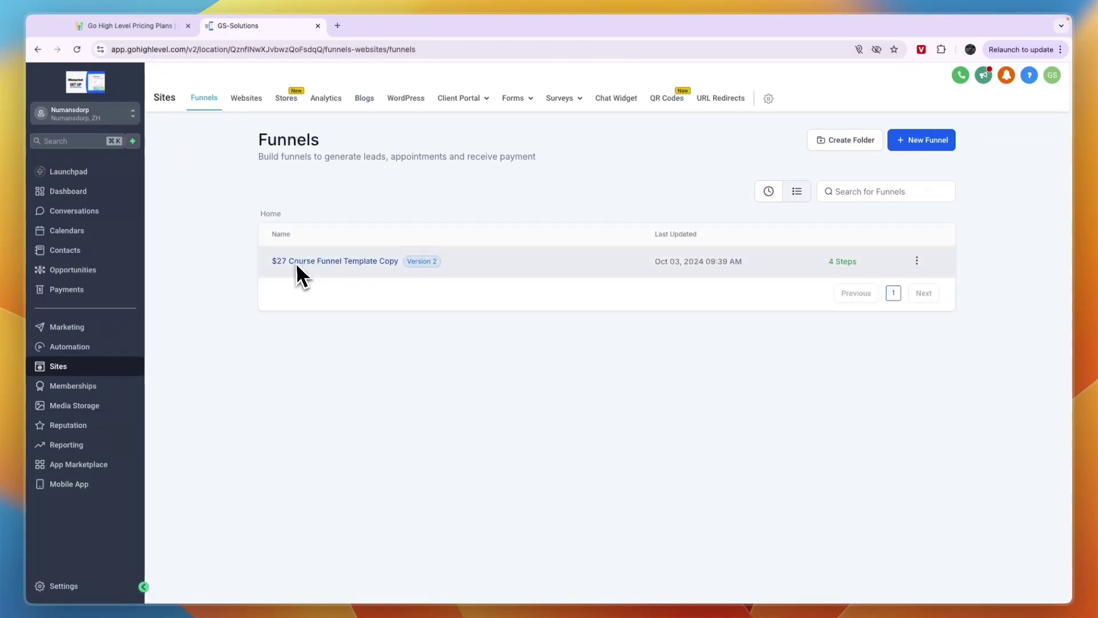
{"action": "left_click", "coordinate": [365, 261]}
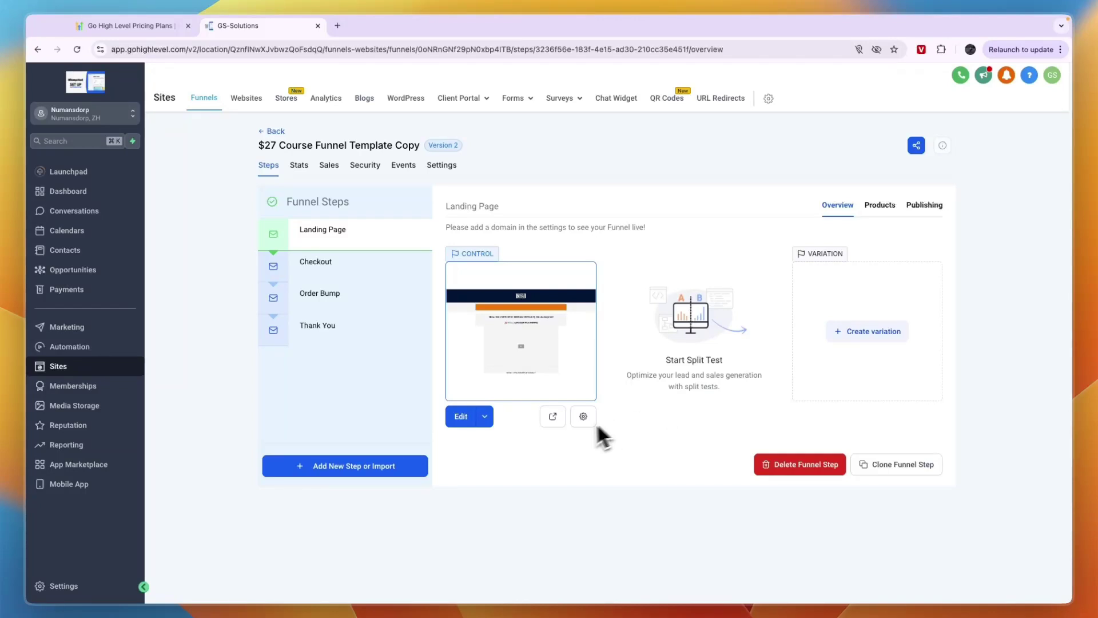
Step: Preview the funnel's landing page, then switch to the Websites list
{"action": "left_click", "coordinate": [553, 416]}
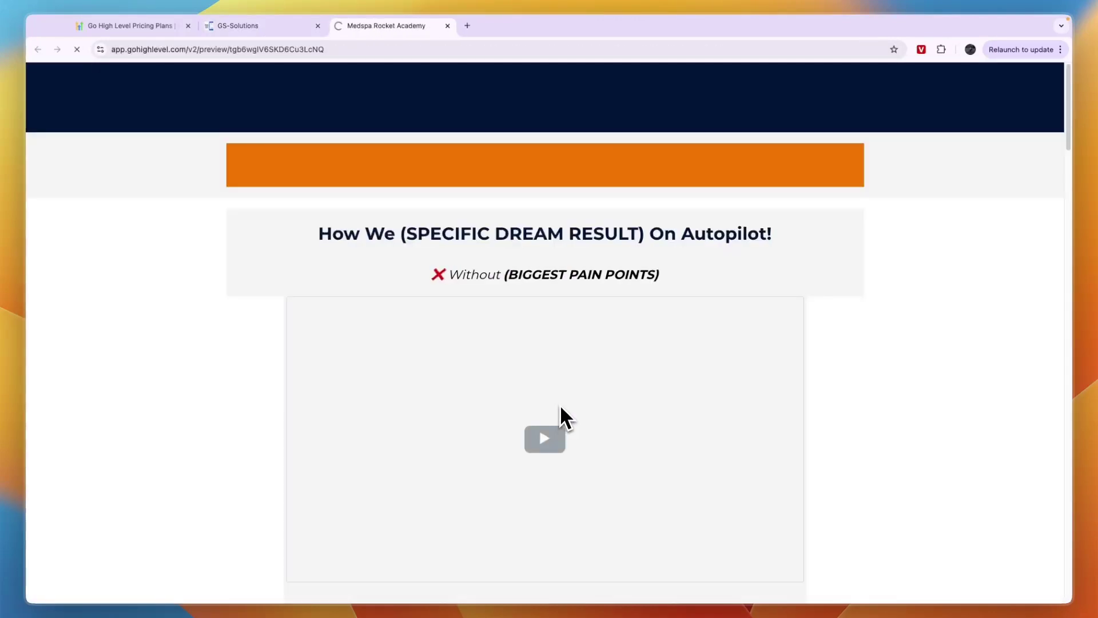
{"action": "scroll", "coordinate": [552, 387], "scroll_direction": "down", "scroll_amount": 15}
{"action": "scroll", "coordinate": [629, 370], "scroll_direction": "down", "scroll_amount": 5}
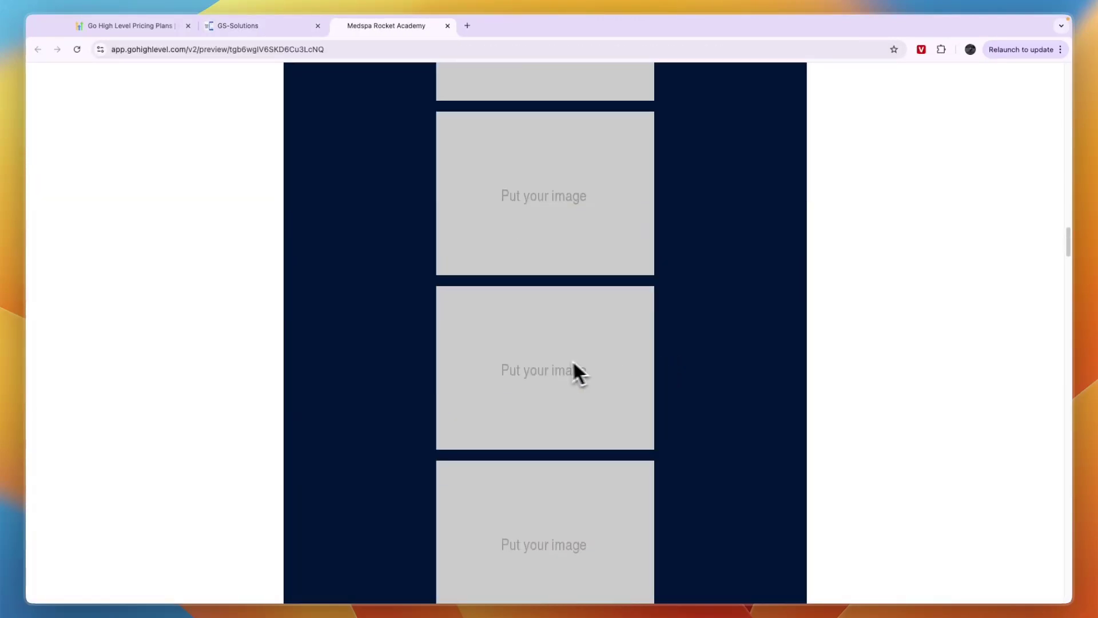
{"action": "left_click", "coordinate": [447, 26]}
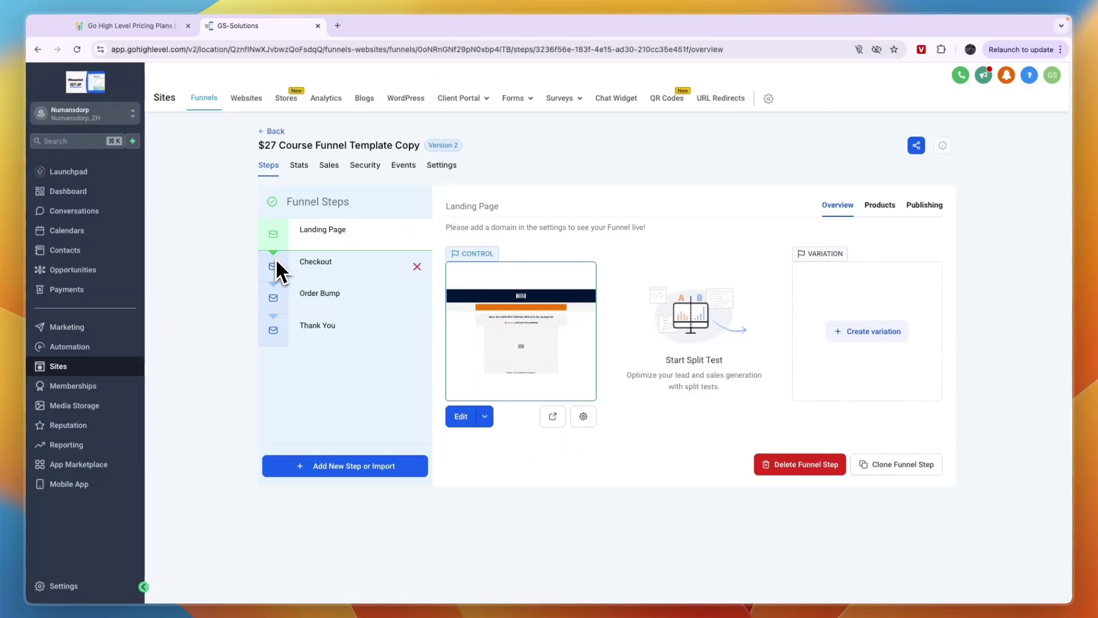
{"action": "left_click", "coordinate": [249, 100]}
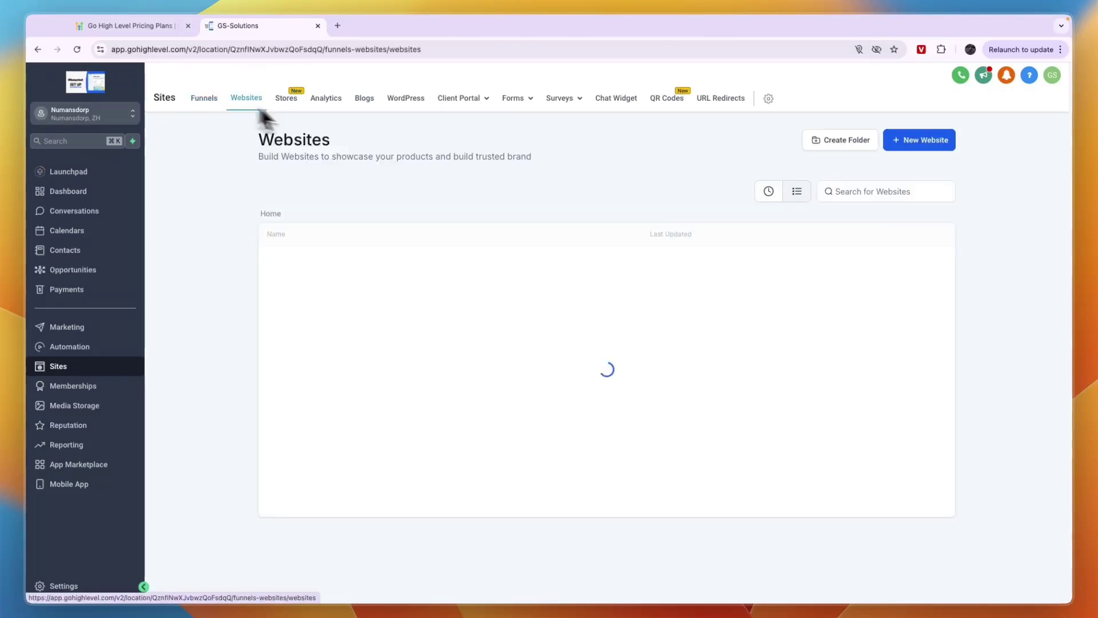
Step: Start a new website from a prebuilt template
{"action": "left_click", "coordinate": [907, 141]}
{"action": "left_click", "coordinate": [756, 277]}
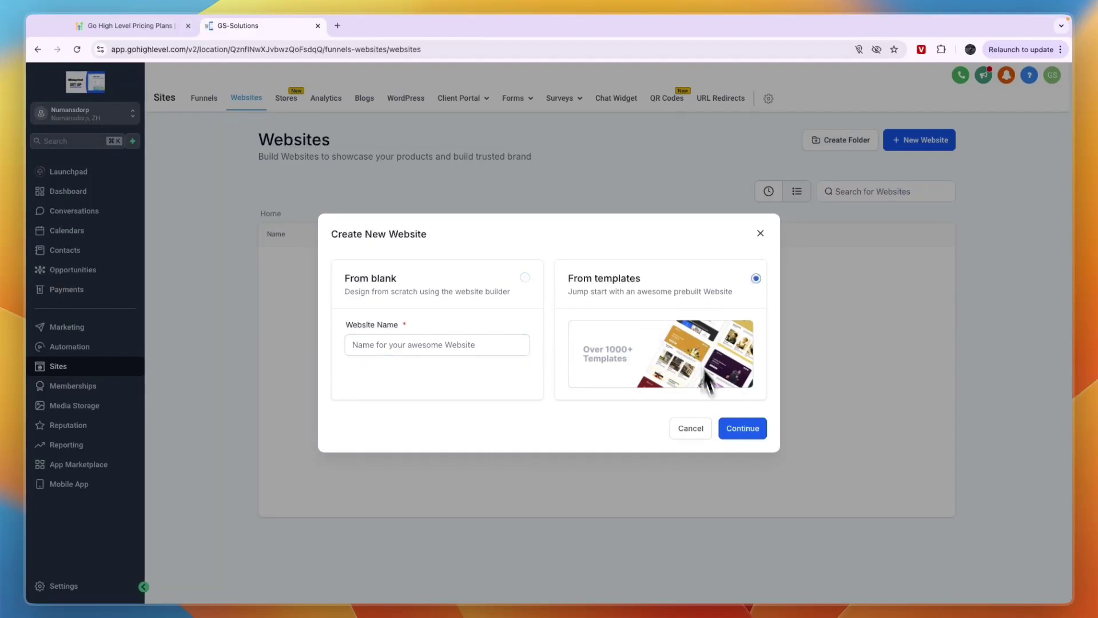
{"action": "left_click", "coordinate": [741, 432]}
Step: Search the Template Library for 'saas', preview SaaS Consultation and Results, then exit
{"action": "left_click", "coordinate": [675, 158]}
{"action": "type", "text": "softwa"}
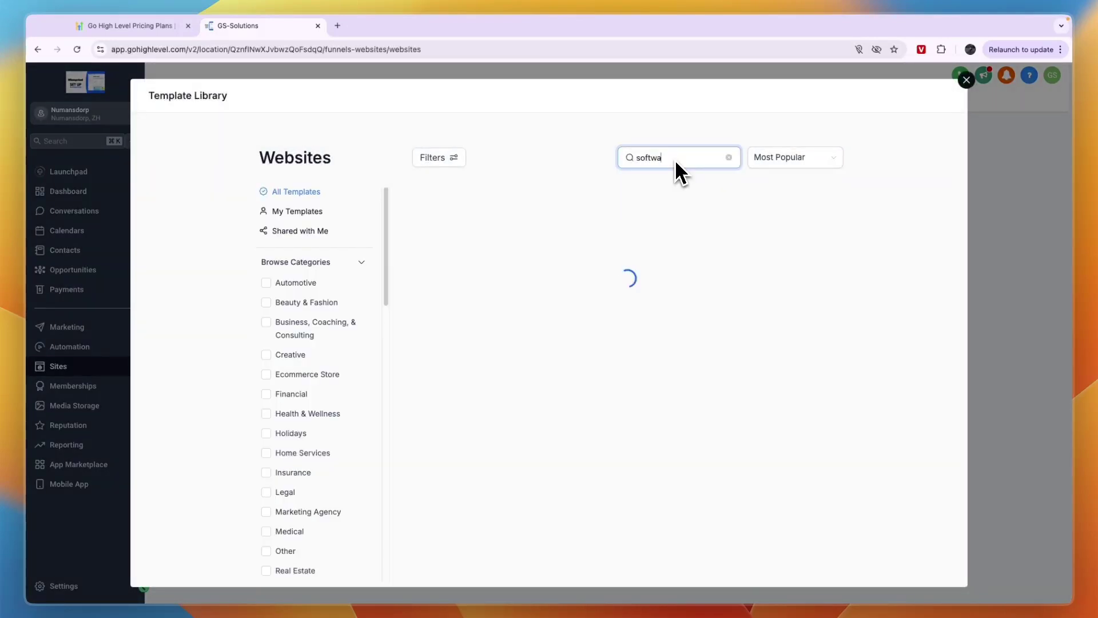
{"action": "mouse_move", "coordinate": [552, 251]}
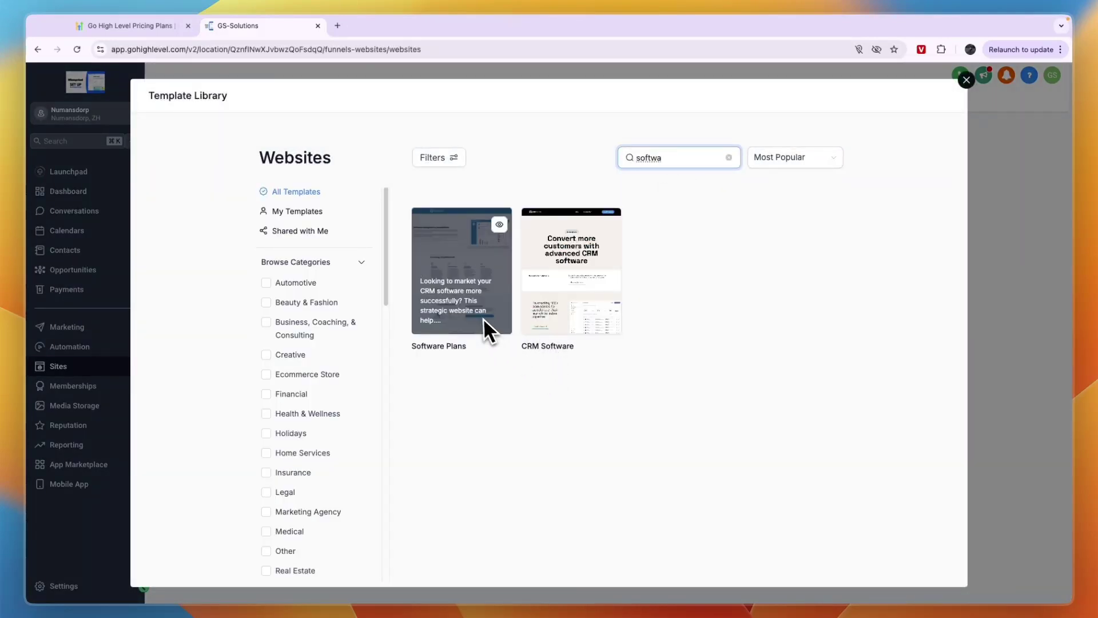
{"action": "double_click", "coordinate": [653, 153]}
{"action": "type", "text": "saas"}
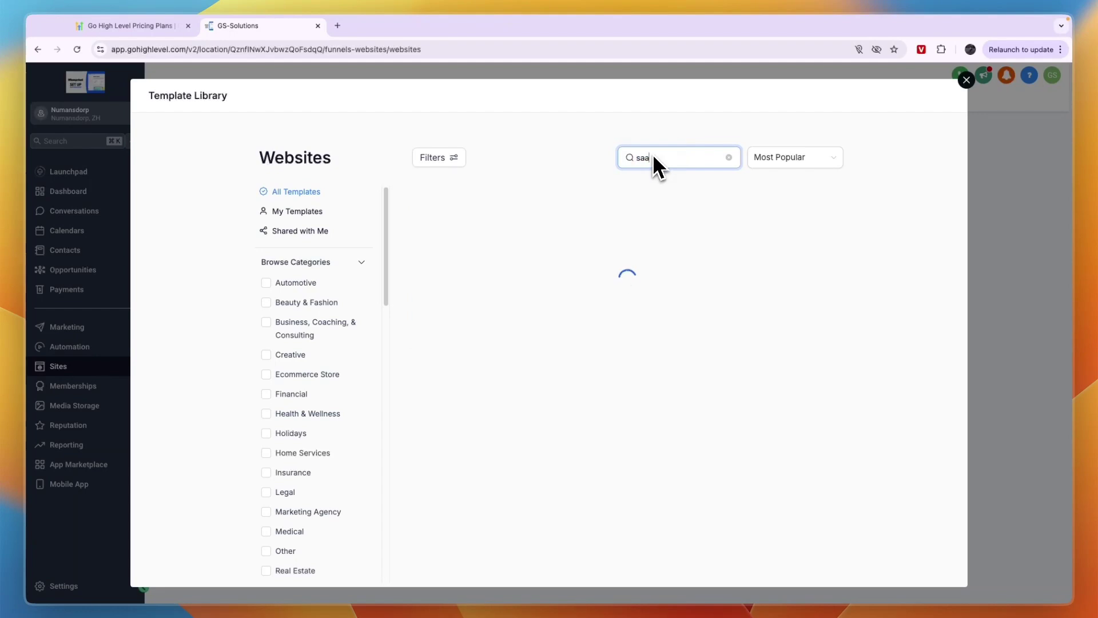
{"action": "mouse_move", "coordinate": [507, 216]}
{"action": "left_click", "coordinate": [487, 266]}
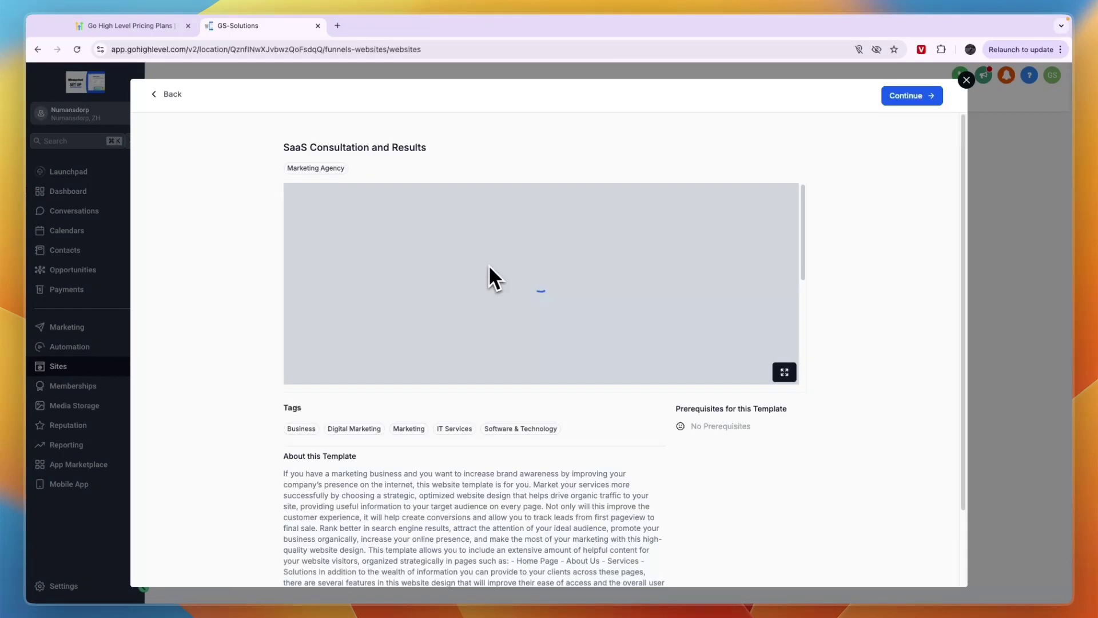
{"action": "key", "text": "Escape"}
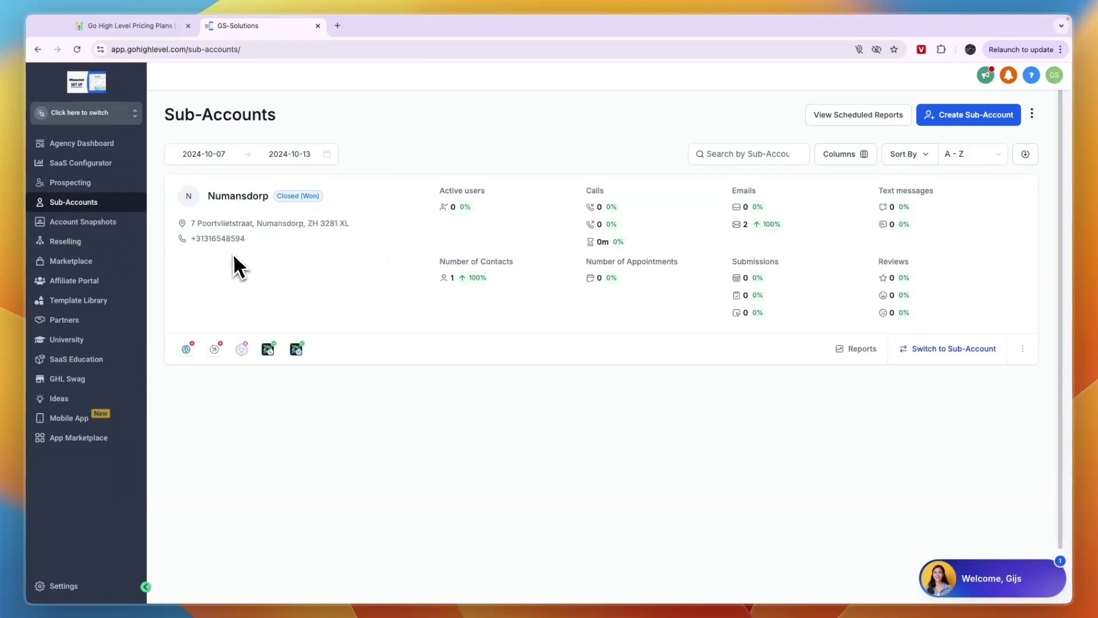
Step: Scroll through the SaaS Education guide to the Step 3 'Build Your Pricing Page' heading
{"action": "left_click", "coordinate": [85, 359]}
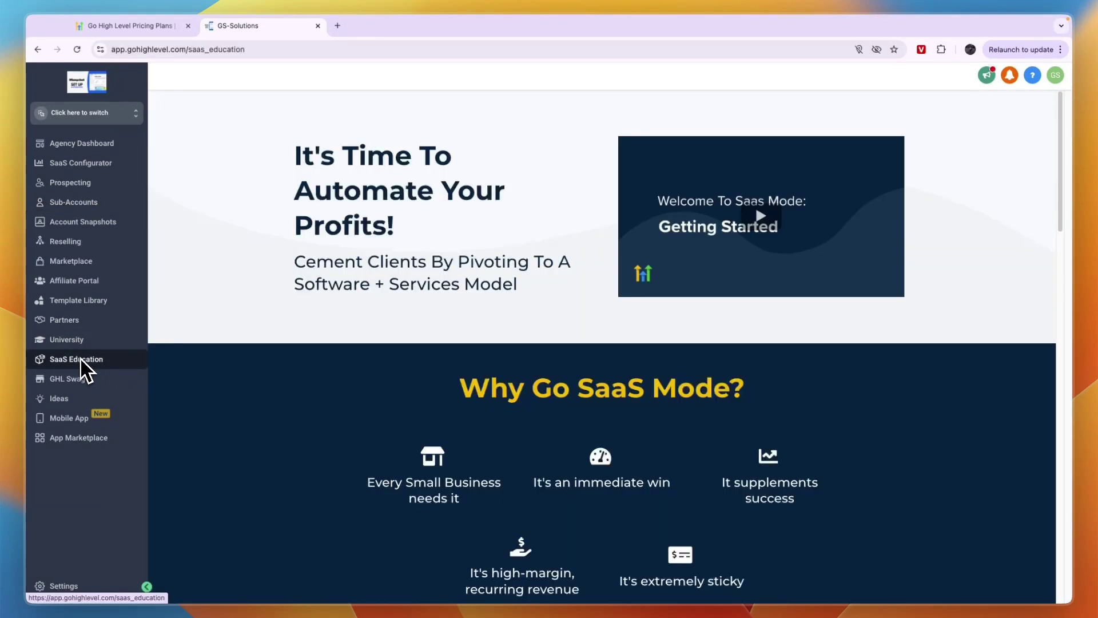
{"action": "scroll", "coordinate": [388, 429], "scroll_direction": "down", "scroll_amount": 10}
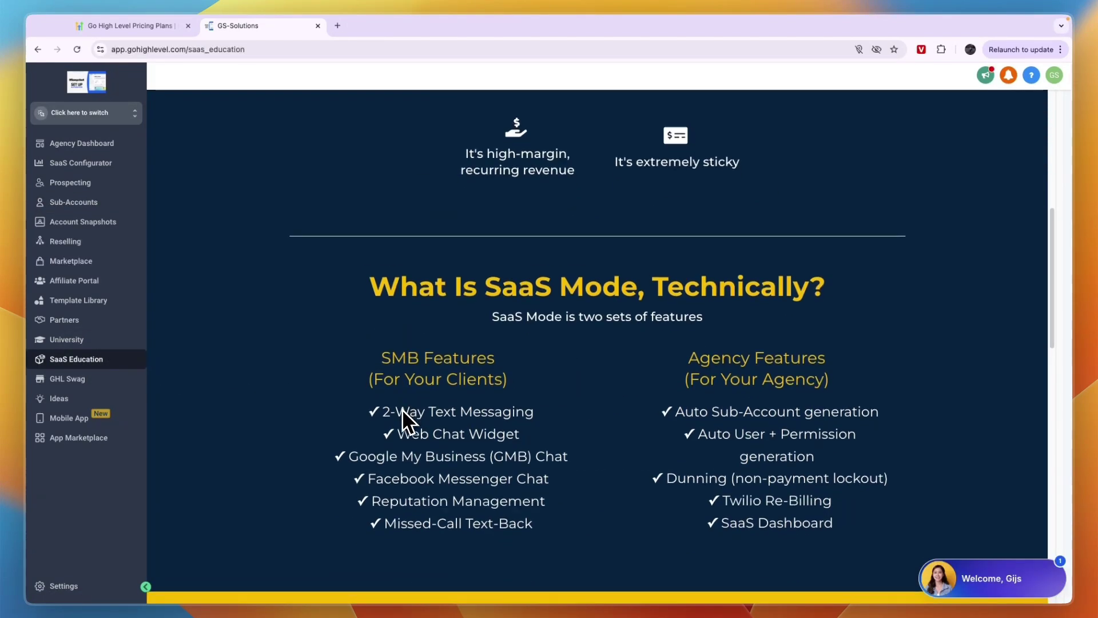
{"action": "scroll", "coordinate": [403, 423], "scroll_direction": "down", "scroll_amount": 10}
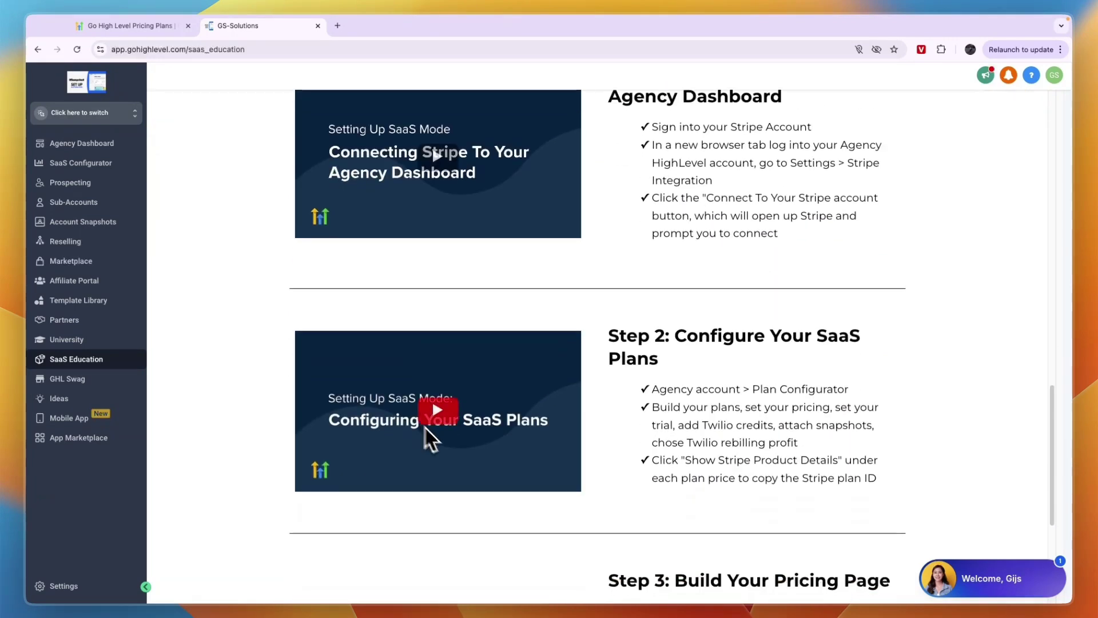
{"action": "scroll", "coordinate": [653, 441], "scroll_direction": "up", "scroll_amount": 5}
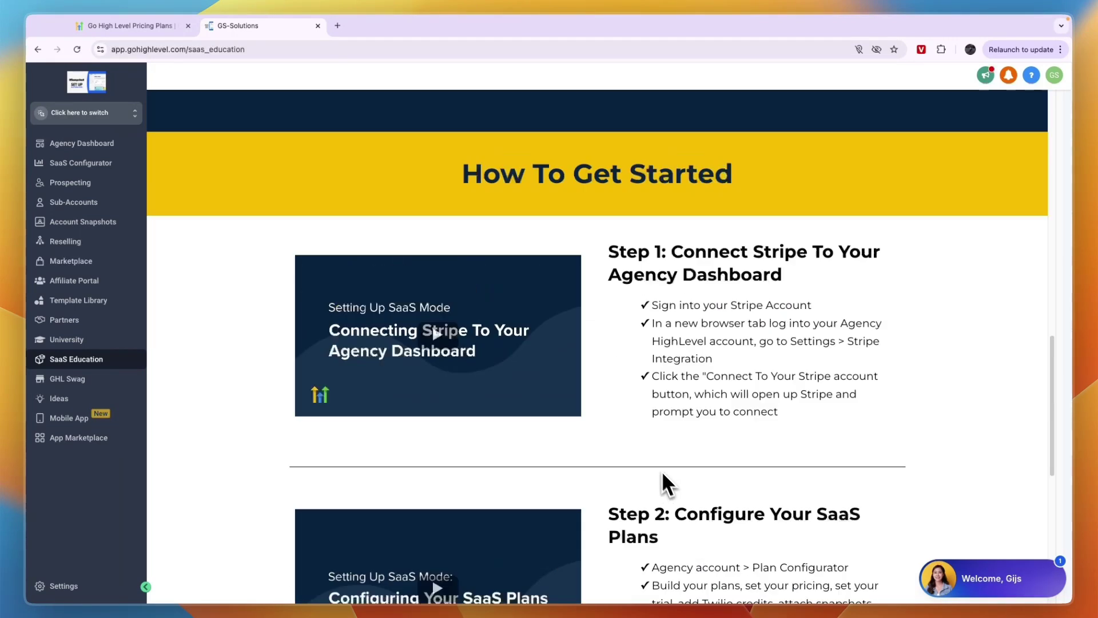
{"action": "left_click_drag", "start_coordinate": [658, 322], "coordinate": [811, 375]}
{"action": "scroll", "coordinate": [694, 476], "scroll_direction": "down", "scroll_amount": 7}
{"action": "left_click_drag", "start_coordinate": [675, 476], "coordinate": [659, 499]}
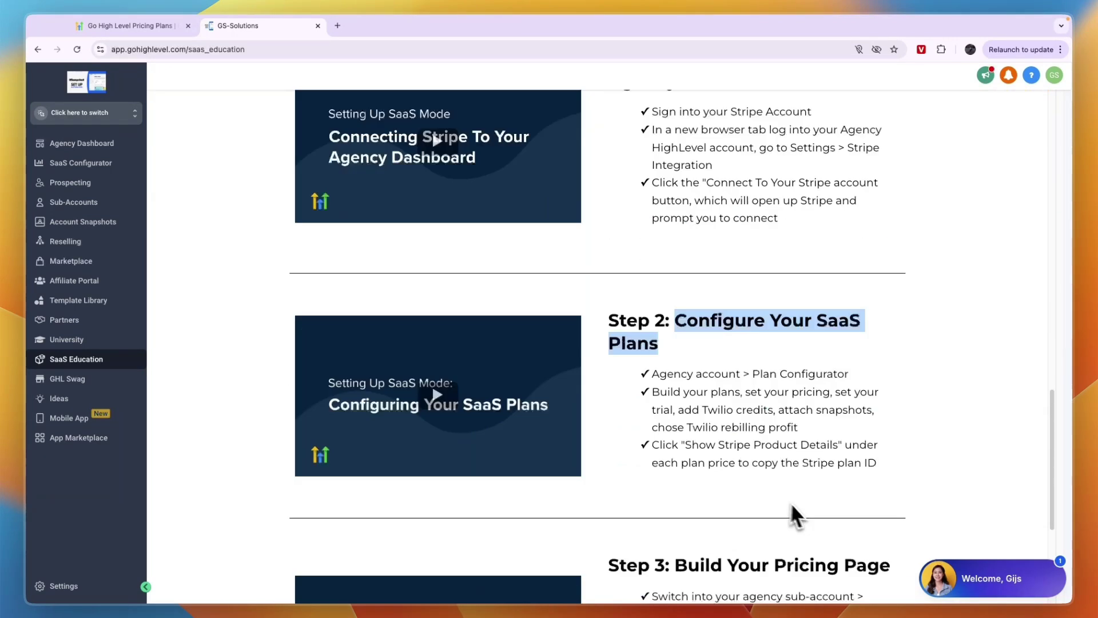
{"action": "scroll", "coordinate": [764, 504], "scroll_direction": "down", "scroll_amount": 3}
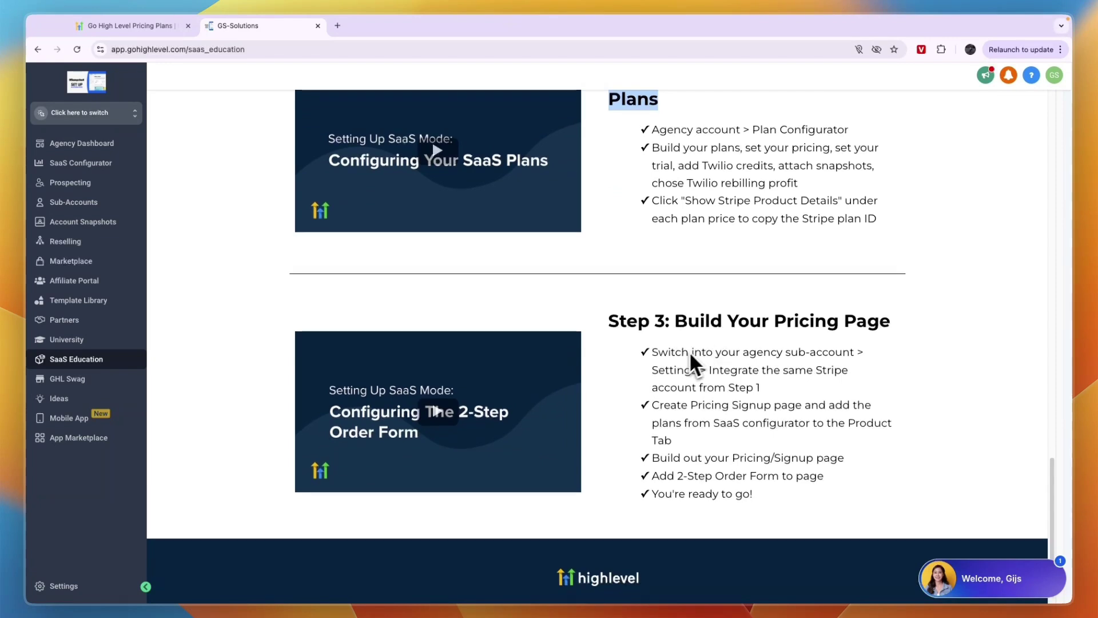
{"action": "left_click_drag", "start_coordinate": [606, 312], "coordinate": [896, 318]}
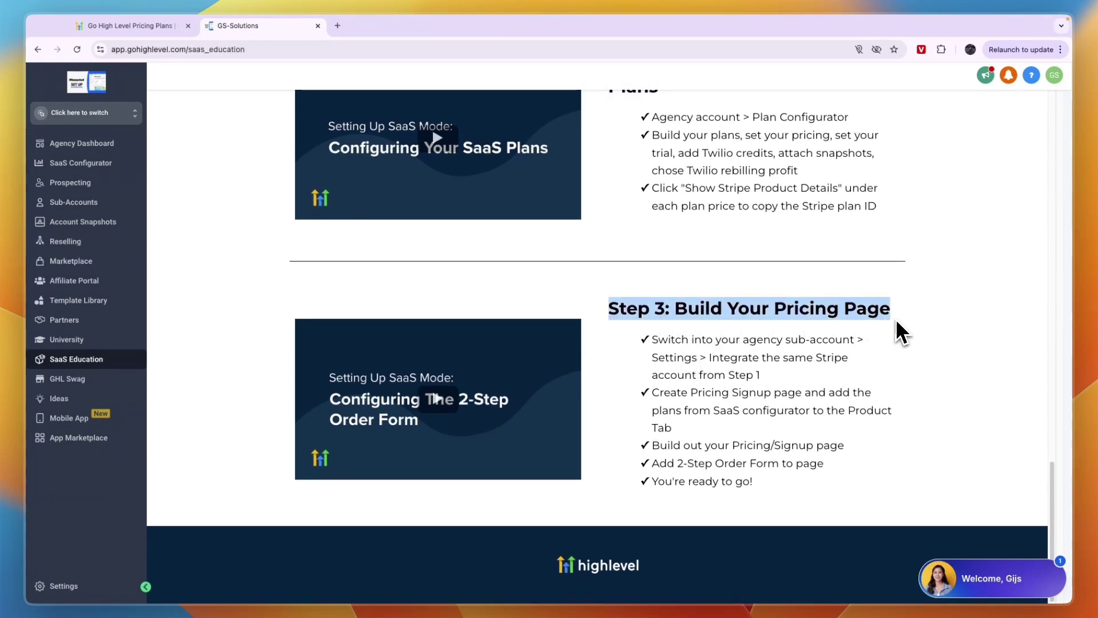
{"action": "left_click", "coordinate": [895, 318]}
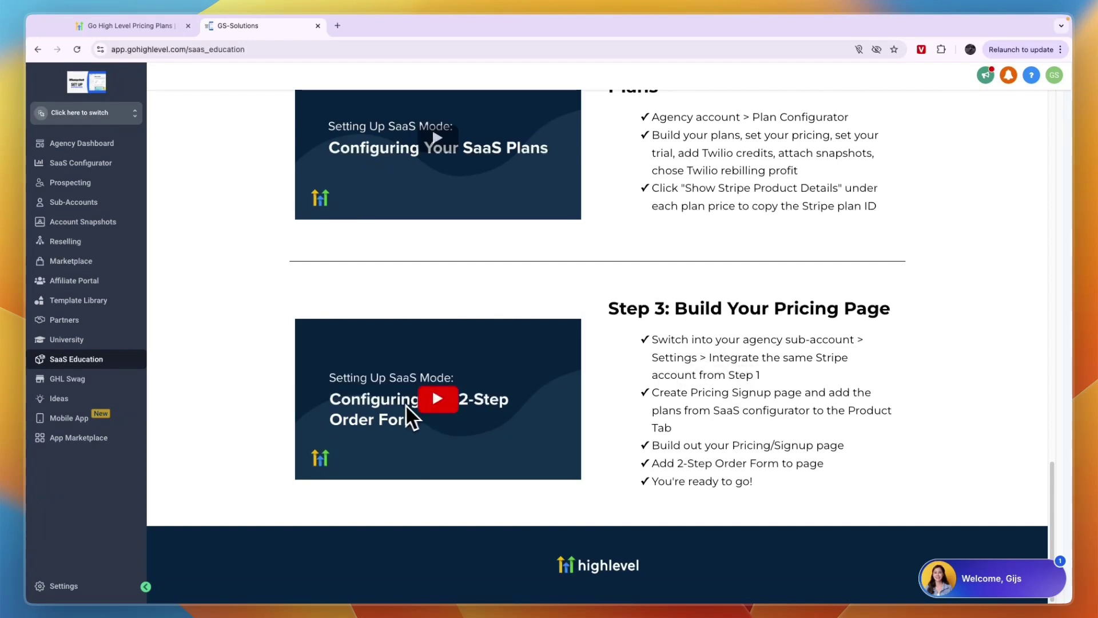
Step: Read Step 3's notes on sub-account Settings, Stripe integration and the 2-Step Order Form
{"action": "left_click_drag", "start_coordinate": [785, 339], "coordinate": [857, 341]}
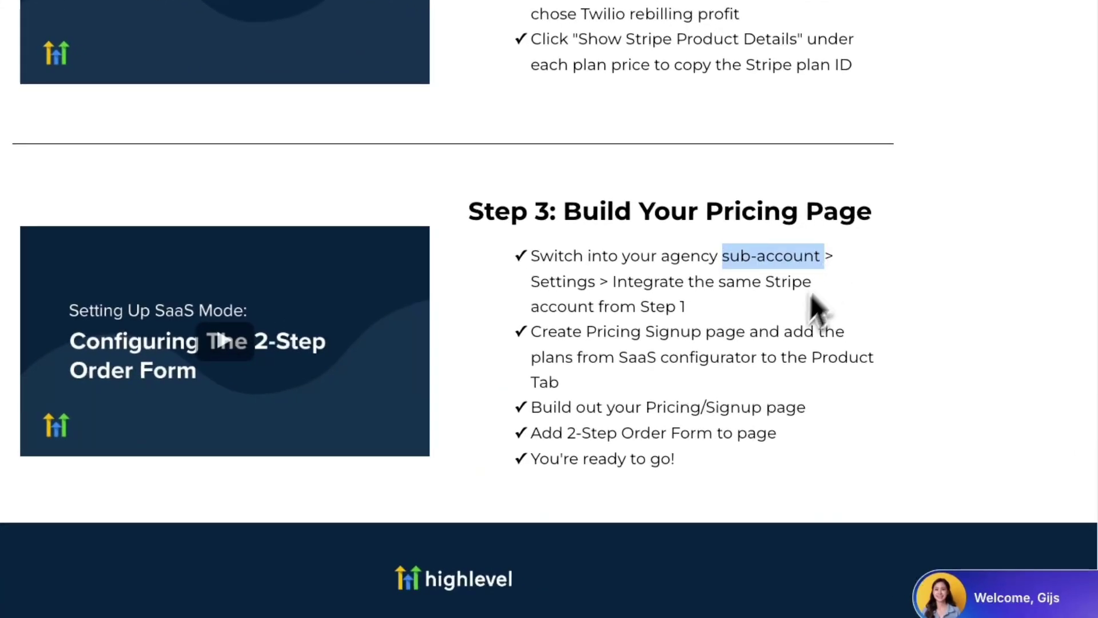
{"action": "left_click_drag", "start_coordinate": [661, 258], "coordinate": [794, 263]}
{"action": "left_click_drag", "start_coordinate": [759, 331], "coordinate": [778, 335]}
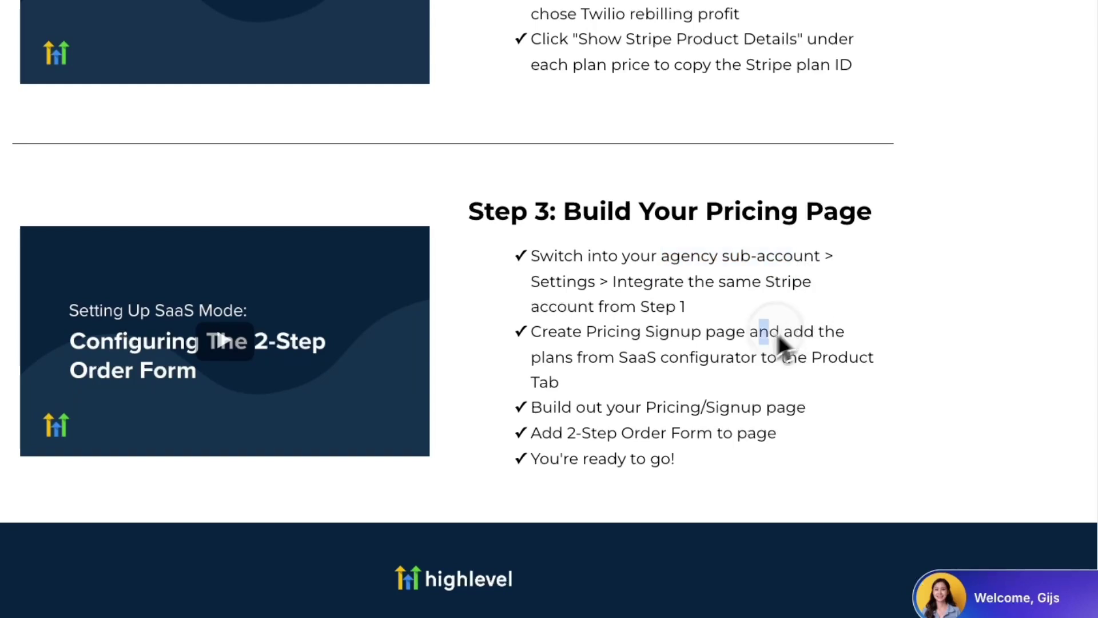
{"action": "double_click", "coordinate": [558, 283]}
{"action": "left_click_drag", "start_coordinate": [617, 282], "coordinate": [795, 318]}
{"action": "left_click", "coordinate": [777, 318]}
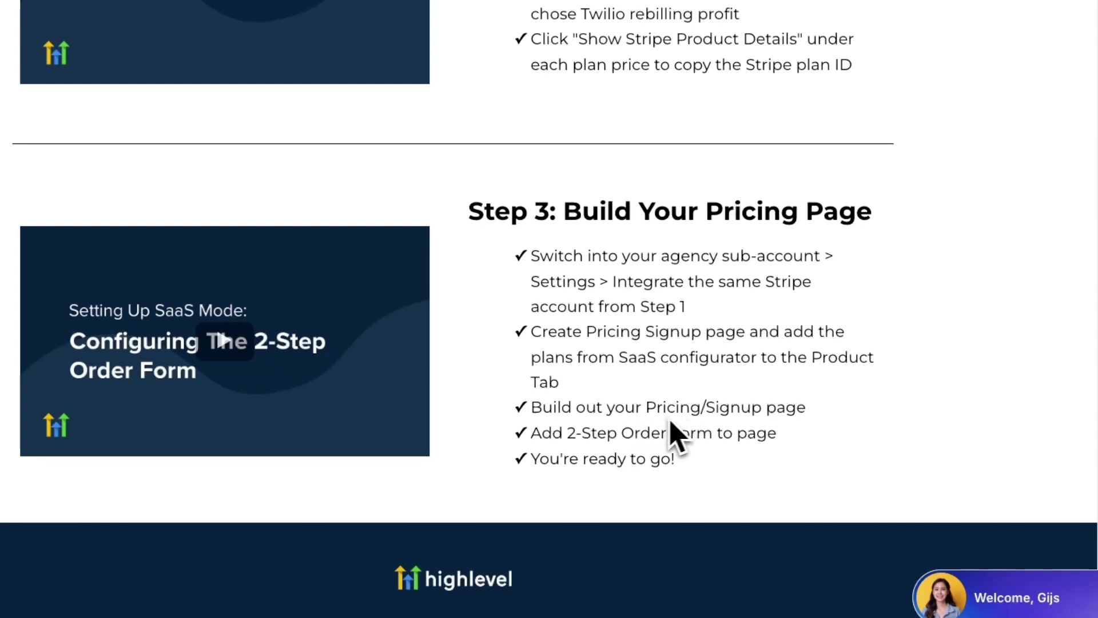
{"action": "left_click_drag", "start_coordinate": [531, 433], "coordinate": [770, 437]}
{"action": "left_click", "coordinate": [696, 471]}
{"action": "left_click_drag", "start_coordinate": [696, 471], "coordinate": [532, 461]}
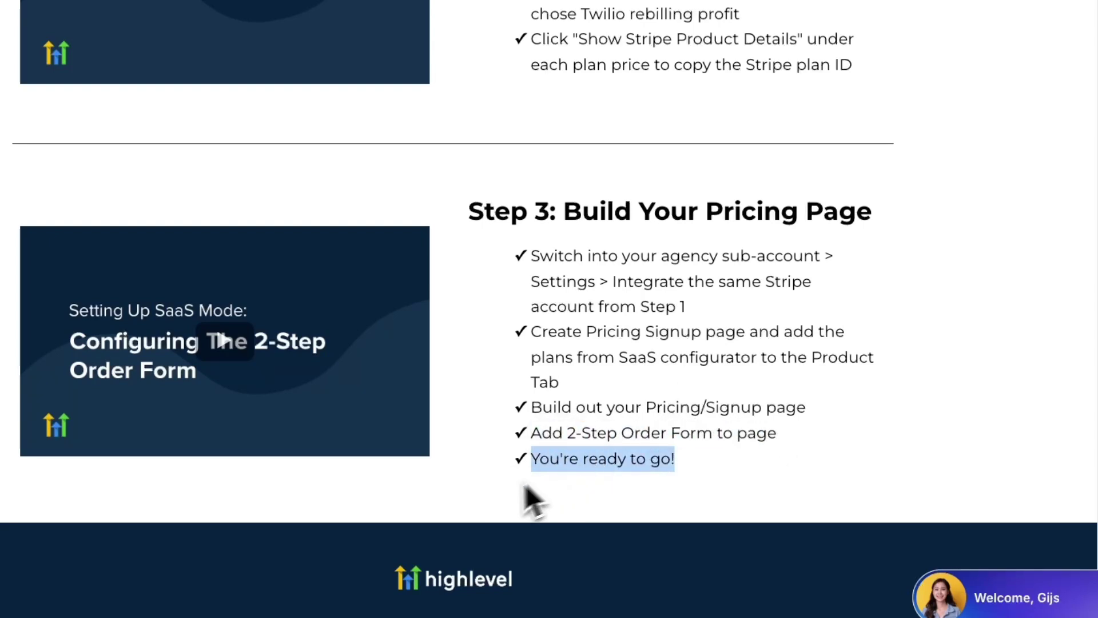
{"action": "left_click", "coordinate": [490, 498]}
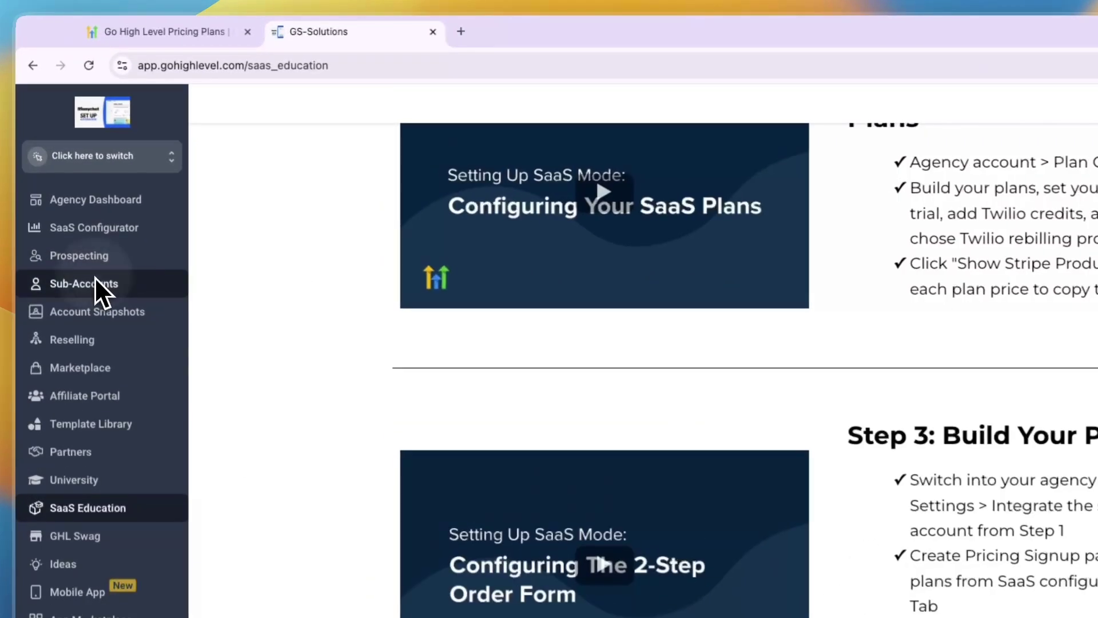
Step: Return to the HighLevel pricing page and highlight Auto Sub-Account Creation and SaaS Pro rebilling
{"action": "left_click", "coordinate": [96, 278]}
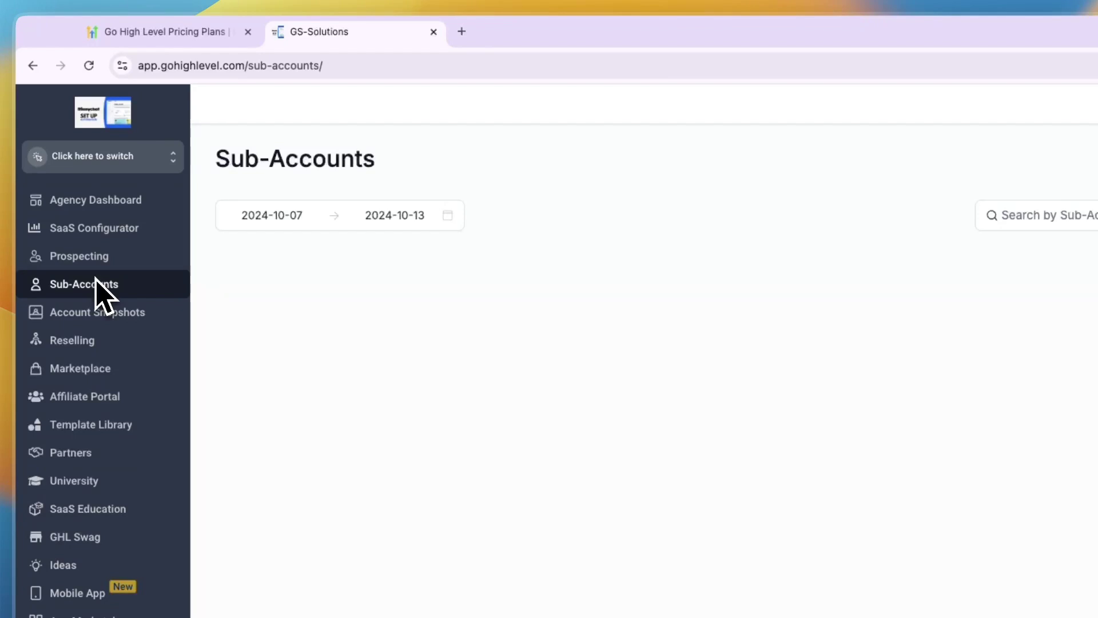
{"action": "left_click", "coordinate": [166, 32]}
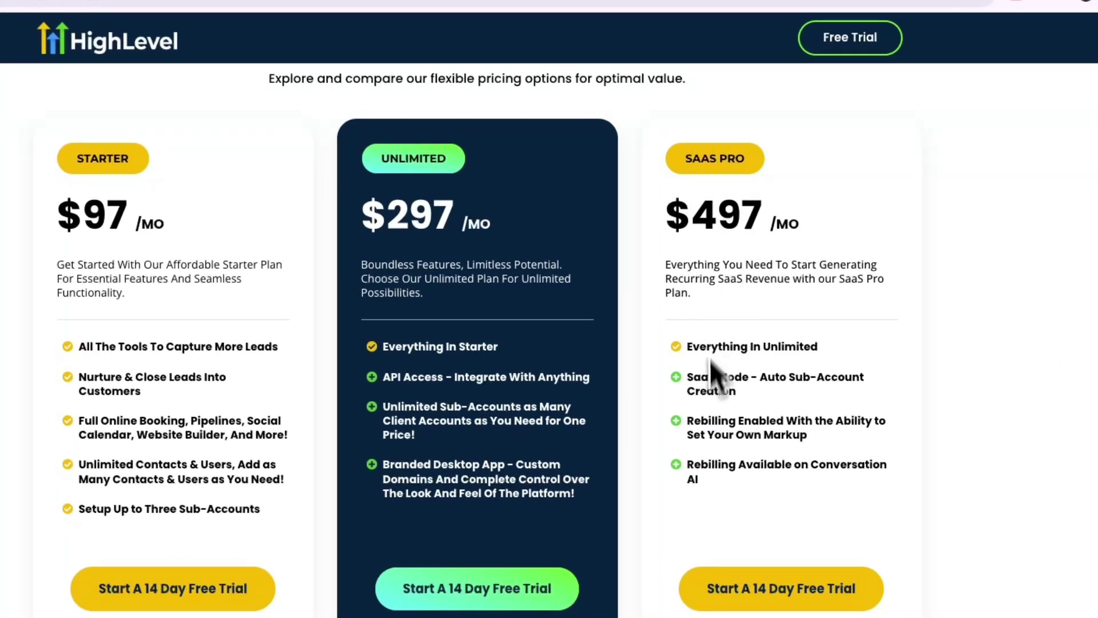
{"action": "left_click_drag", "start_coordinate": [755, 383], "coordinate": [855, 396]}
{"action": "left_click", "coordinate": [812, 384]}
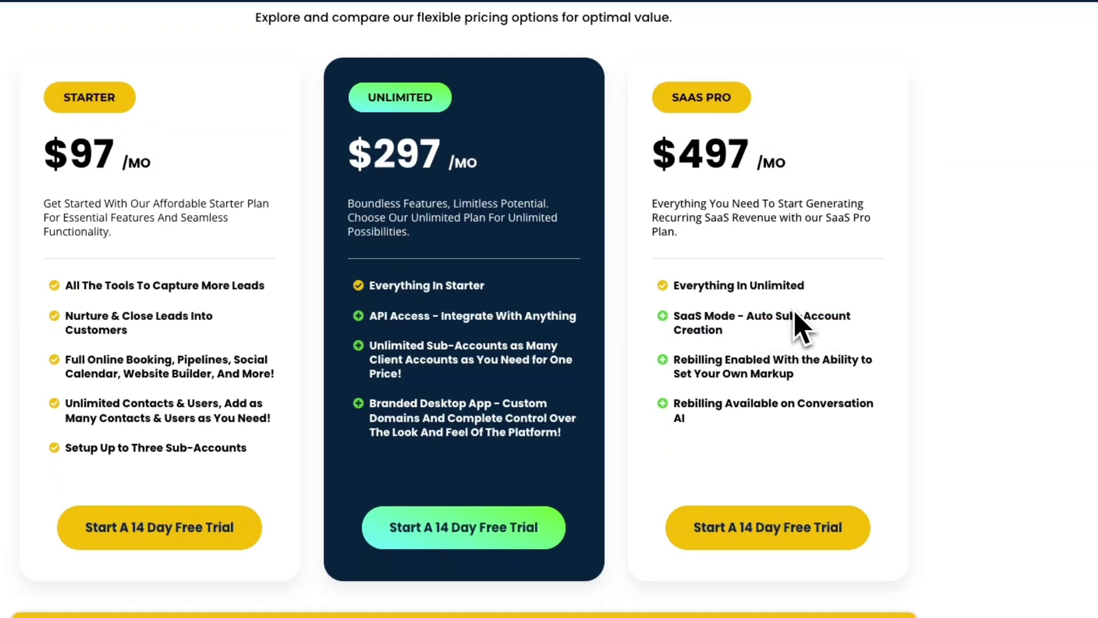
{"action": "left_click_drag", "start_coordinate": [673, 359], "coordinate": [853, 425]}
{"action": "left_click", "coordinate": [854, 432]}
Step: Scroll through the plan cards and highlight the SaaS Pro $497 price against Starter and Unlimited
{"action": "scroll", "coordinate": [674, 307], "scroll_direction": "down", "scroll_amount": 1}
{"action": "scroll", "coordinate": [694, 277], "scroll_direction": "up", "scroll_amount": 3}
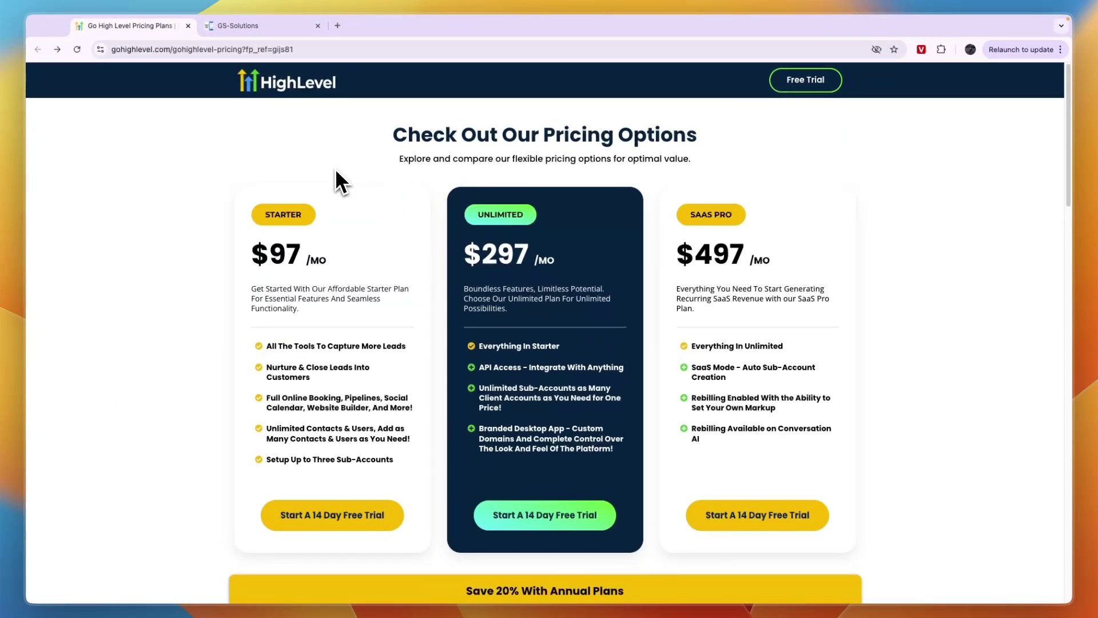
{"action": "scroll", "coordinate": [355, 194], "scroll_direction": "down", "scroll_amount": 1}
{"action": "left_click_drag", "start_coordinate": [677, 209], "coordinate": [755, 217]}
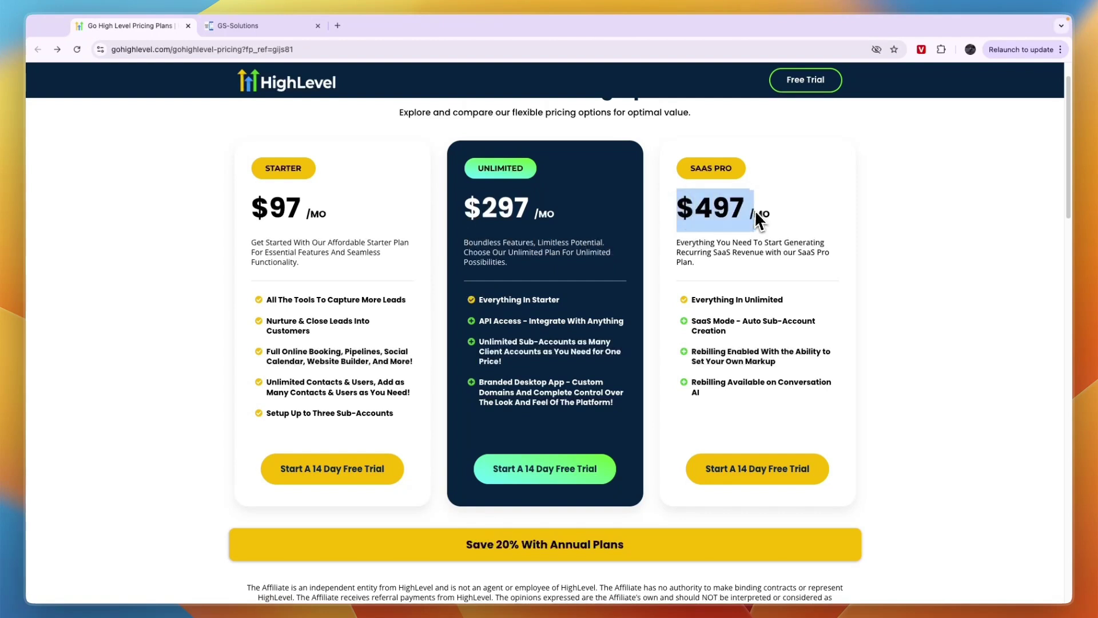
{"action": "left_click", "coordinate": [787, 228]}
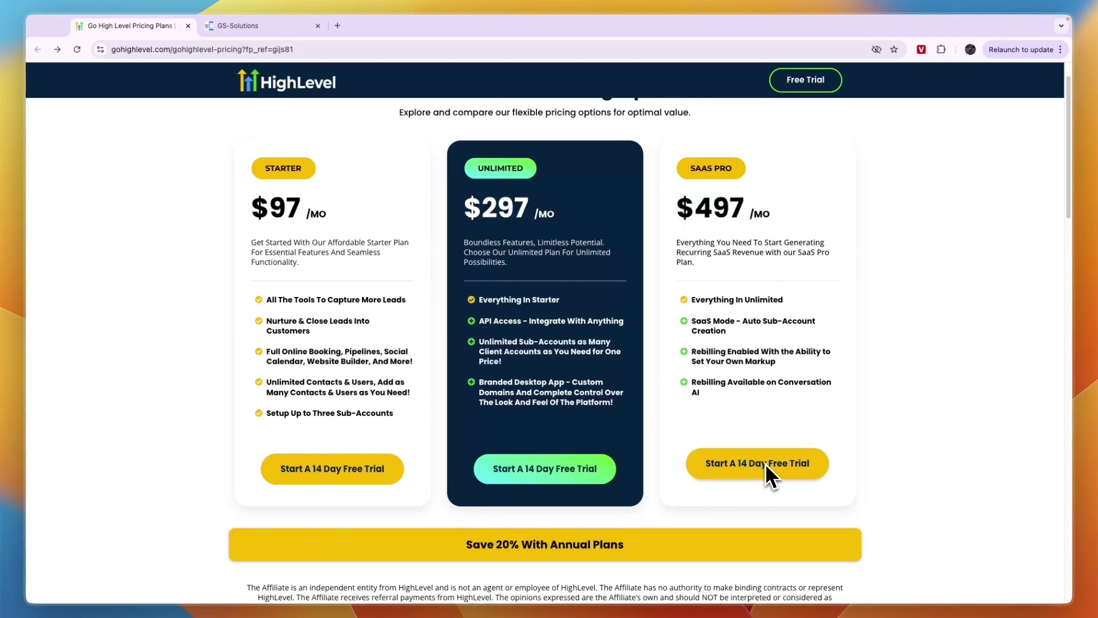
{"action": "scroll", "coordinate": [709, 313], "scroll_direction": "down", "scroll_amount": 1}
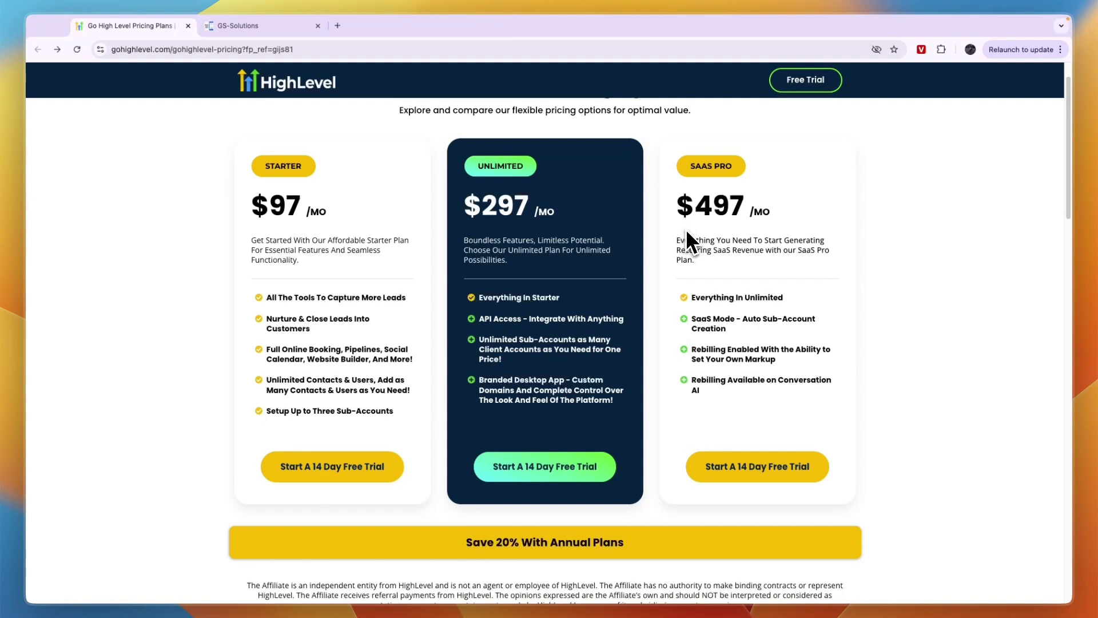
{"action": "scroll", "coordinate": [629, 240], "scroll_direction": "up", "scroll_amount": 2}
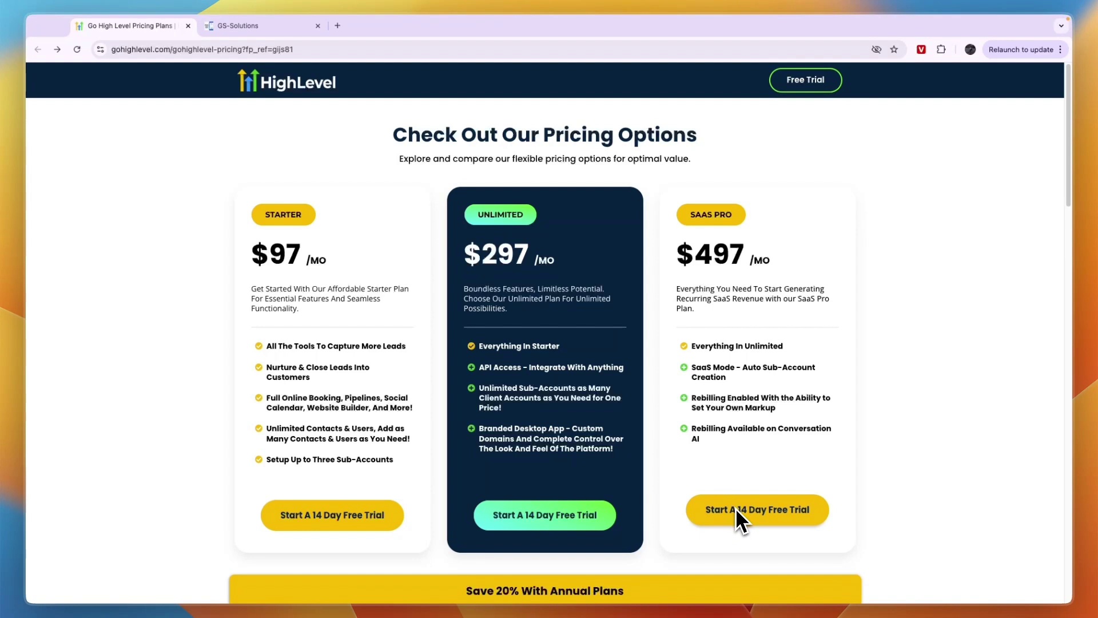
Step: Go back to the GS-Solutions account and open the Agency Dashboard's revenue and customer figures
{"action": "left_click", "coordinate": [246, 26]}
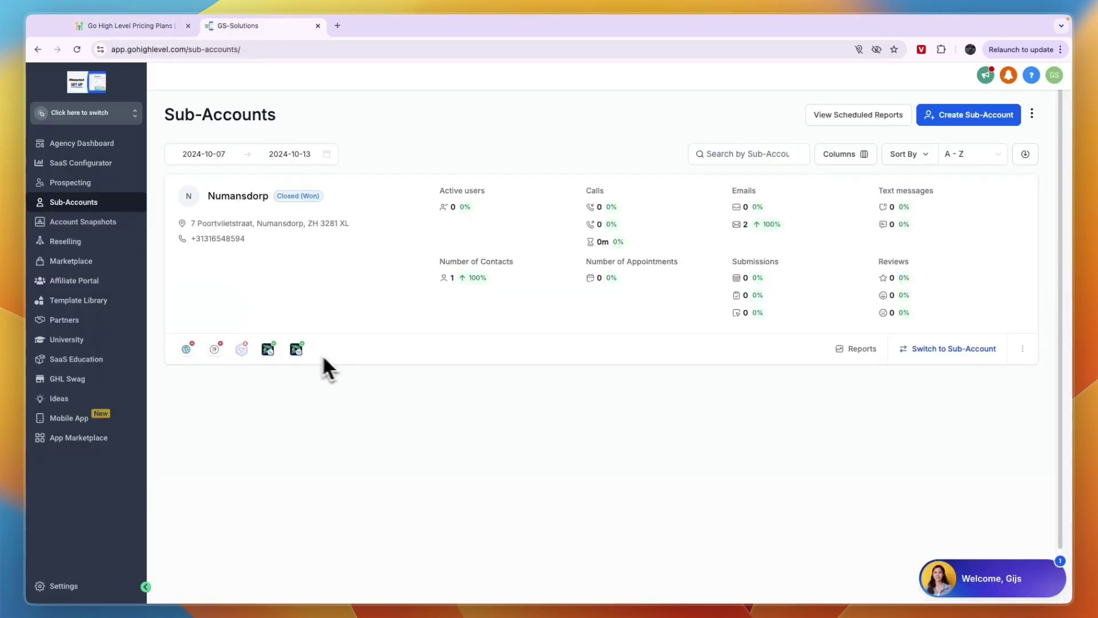
{"action": "left_click", "coordinate": [63, 148]}
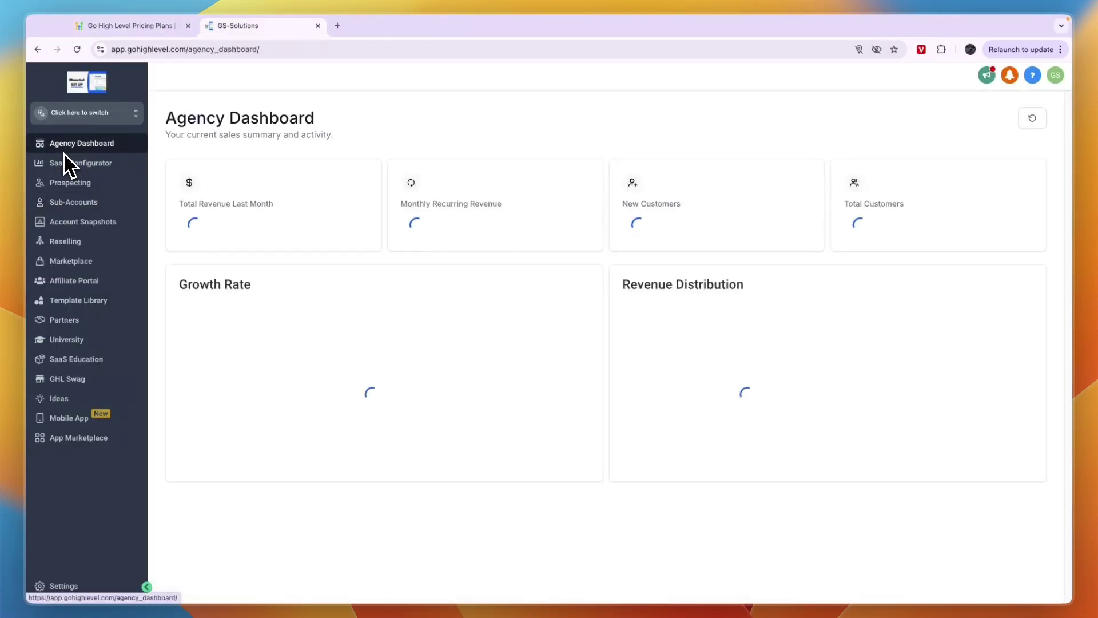